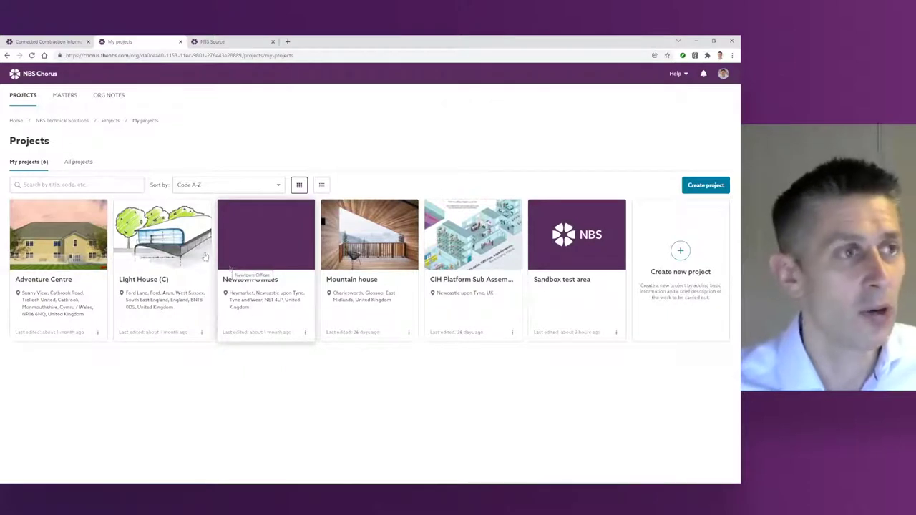
Step: Go to Masters and open the ZZ-005 Office masters folder
left_click(65, 102)
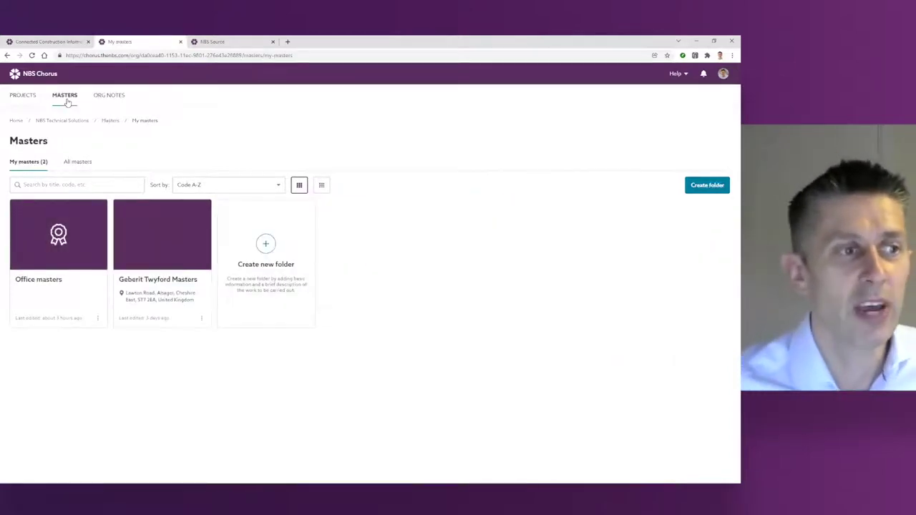
left_click(45, 242)
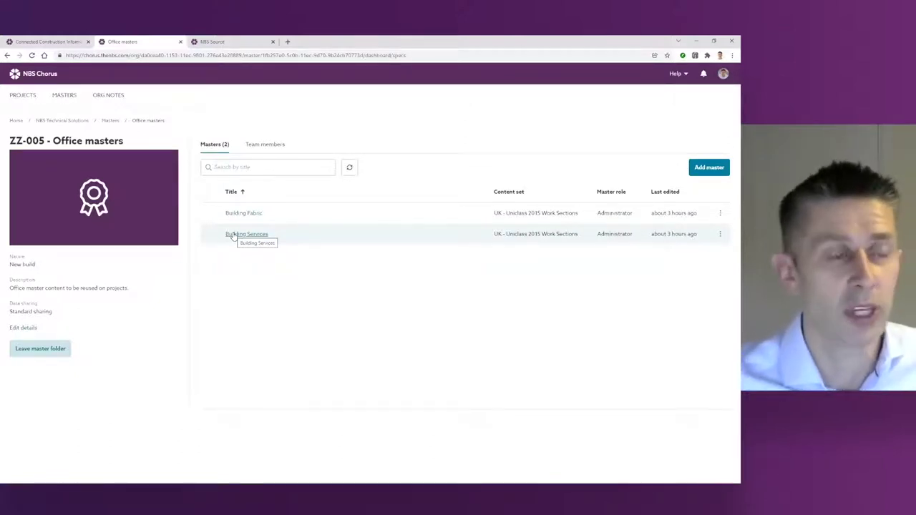
Step: Review the Office masters team members, then open the Building Fabric master's systems
left_click(256, 146)
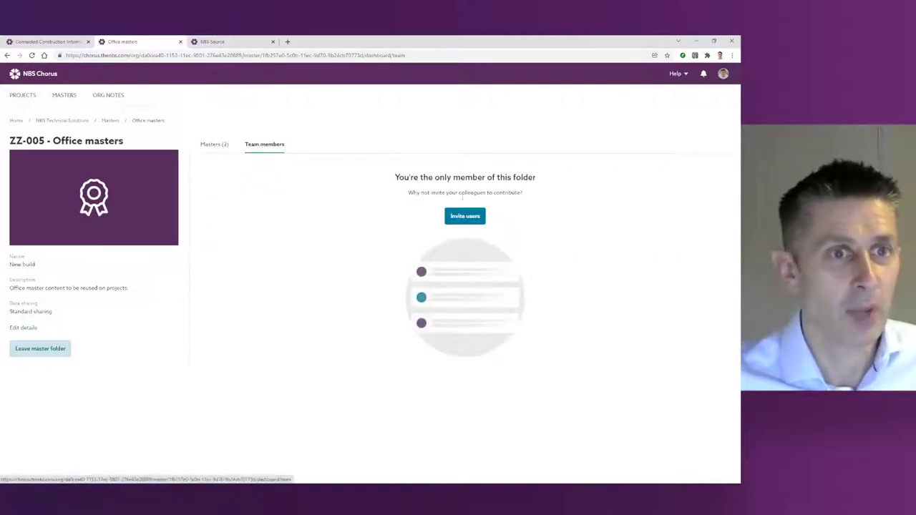
left_click(32, 55)
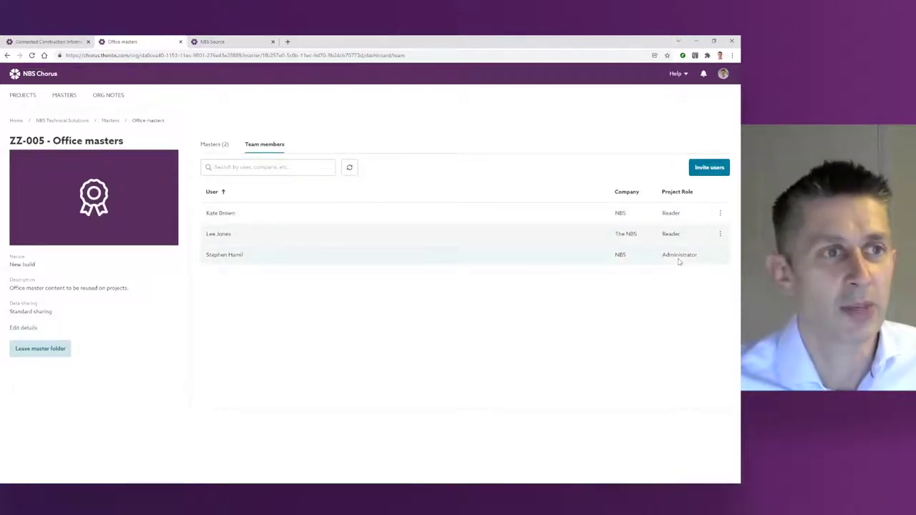
left_click(212, 145)
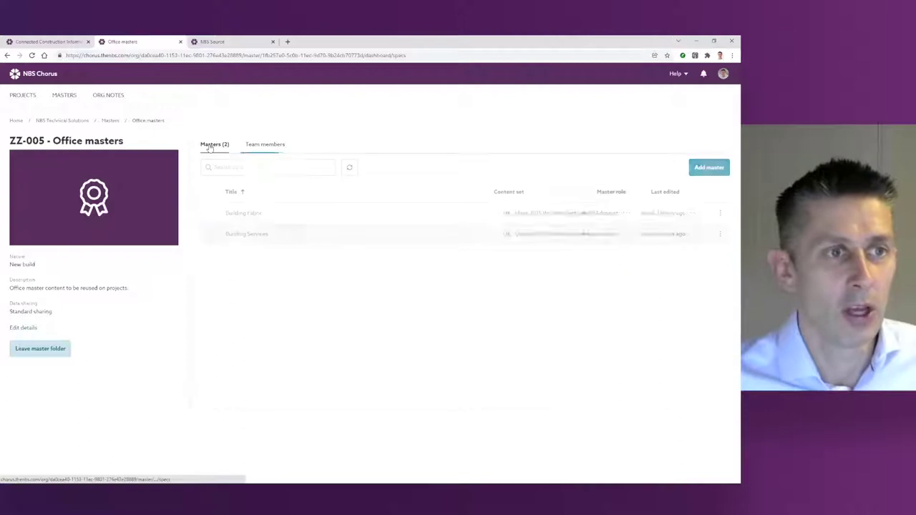
left_click(237, 213)
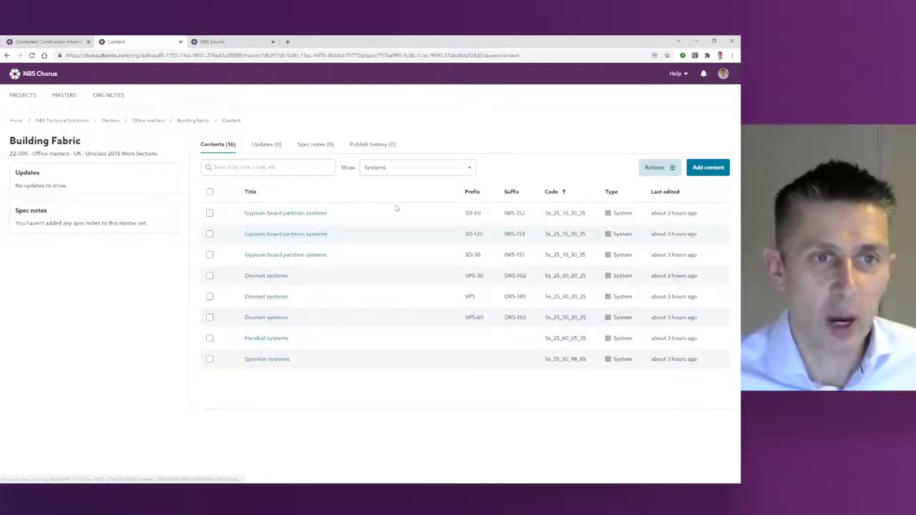
Step: Read the SD-30 Gypsum board partition systems clause and its deflection heads organisation note
left_click(307, 255)
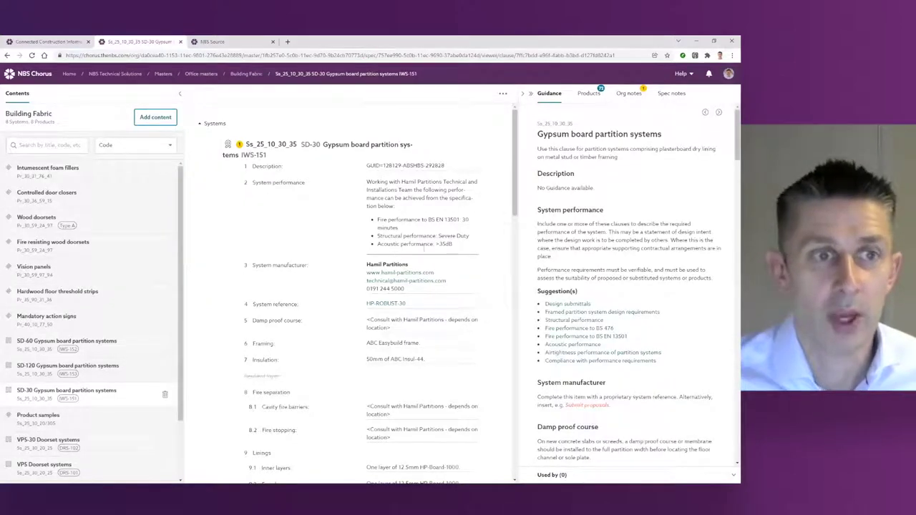
scroll(429, 218, "down", 1)
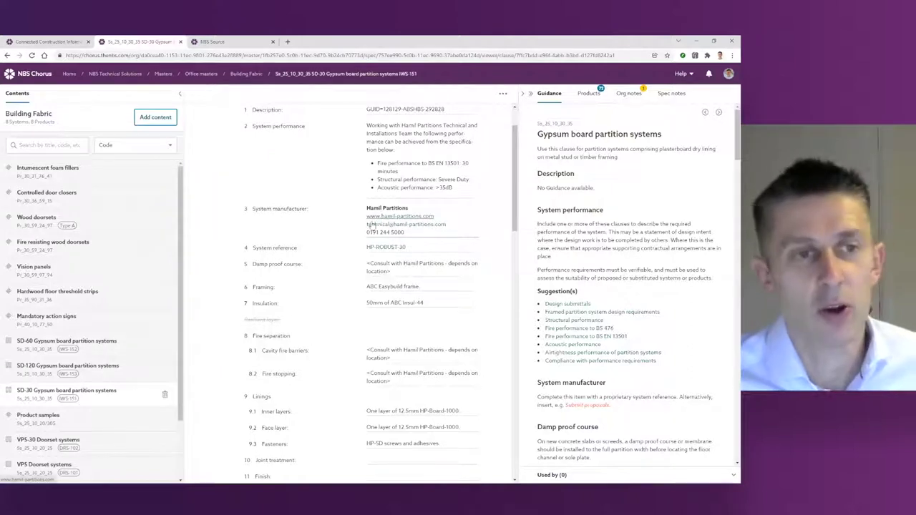
scroll(376, 222, "down", 1)
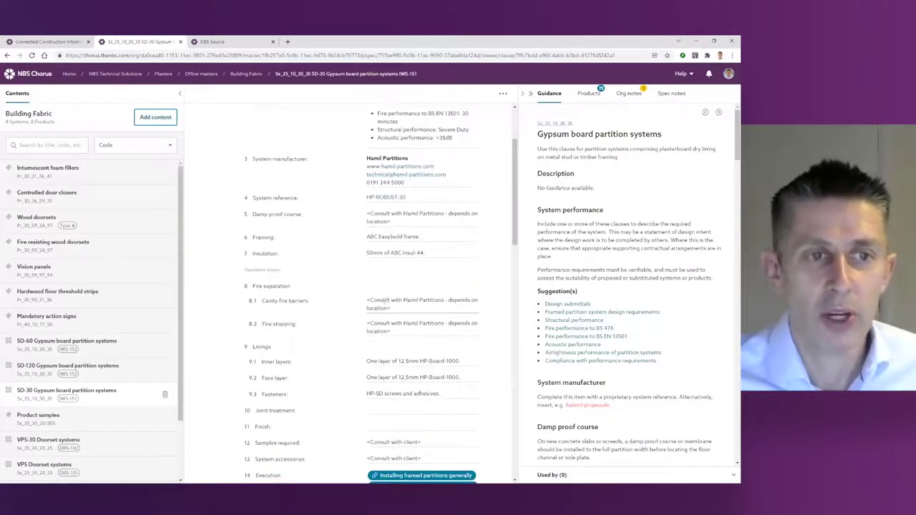
scroll(384, 321, "down", 2)
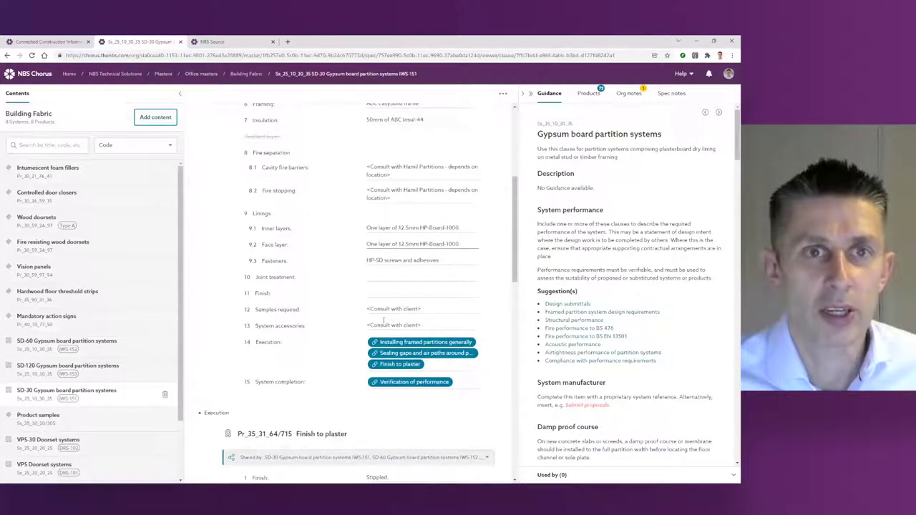
scroll(384, 322, "up", 4)
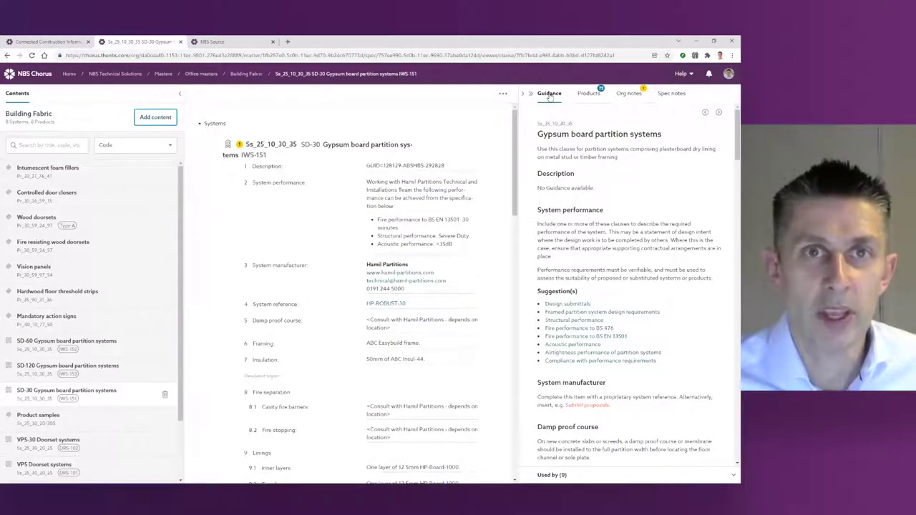
left_click(629, 95)
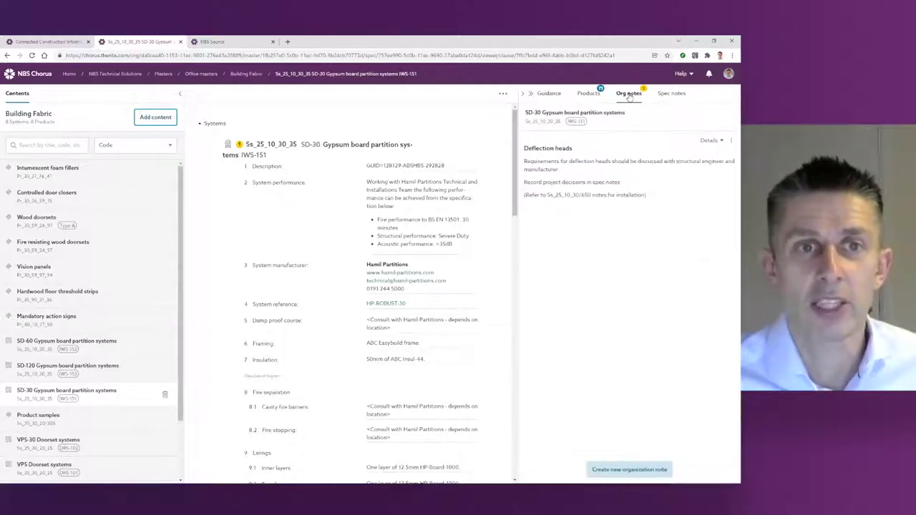
left_click(551, 94)
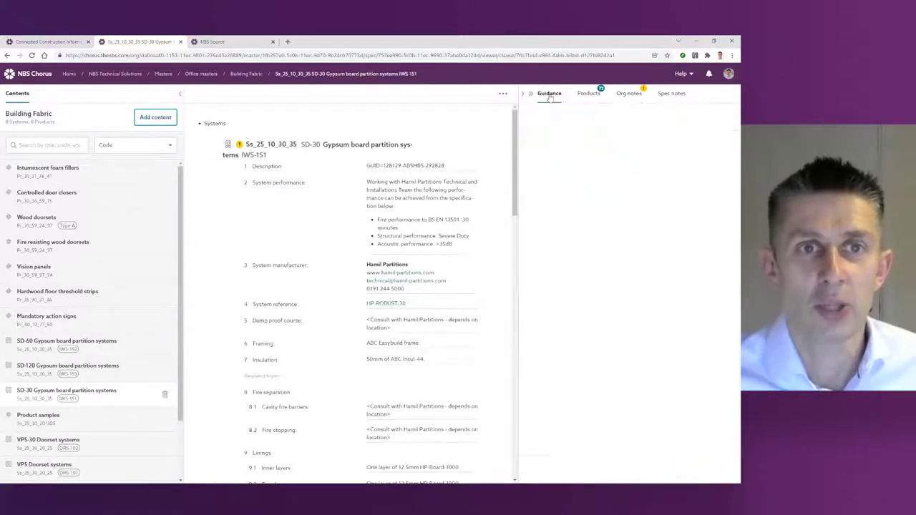
left_click(628, 94)
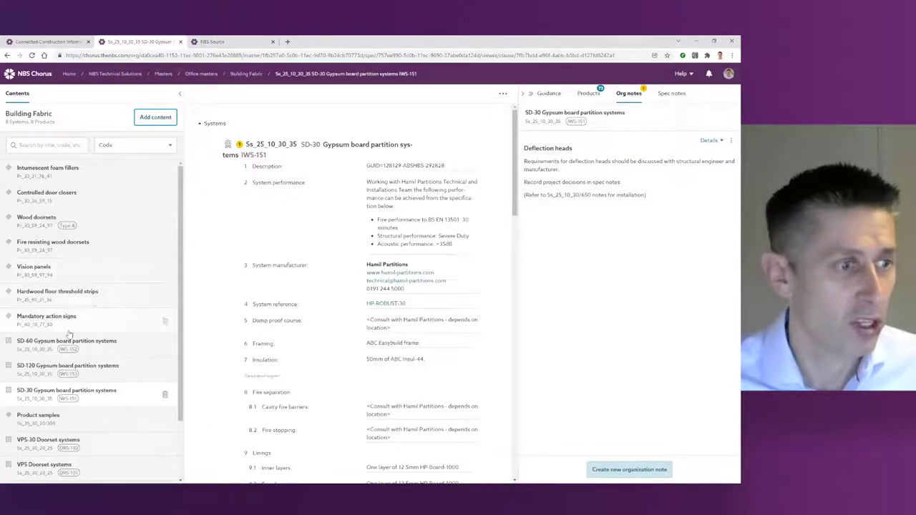
scroll(70, 337, "down", 1)
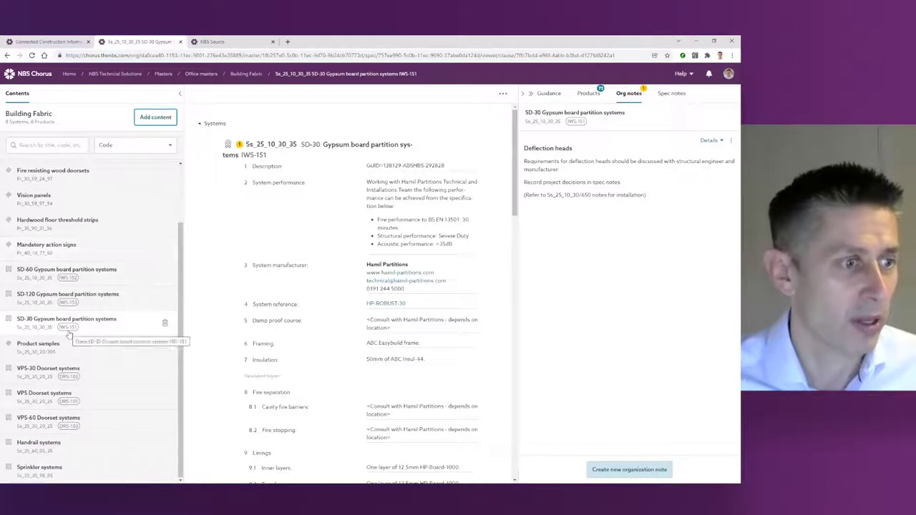
Step: Open Handrail systems and show the creator and last editor of its specification note
left_click(56, 447)
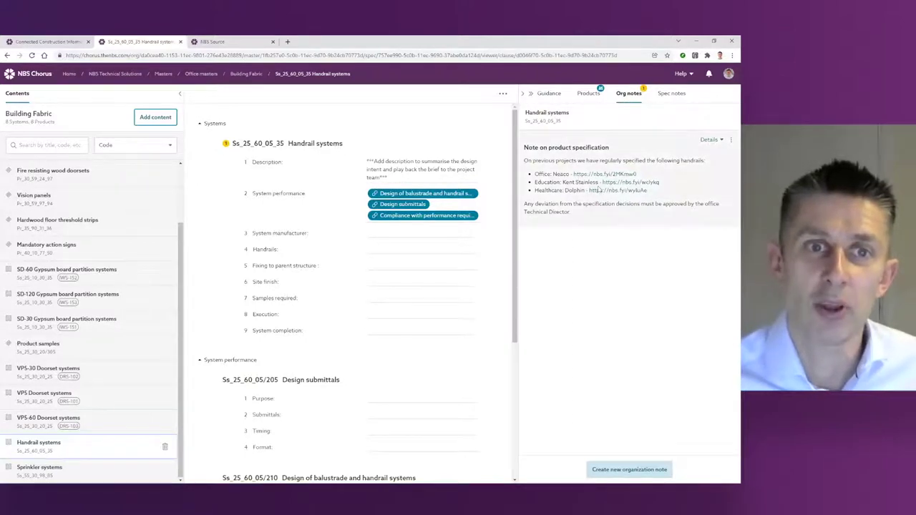
left_click(711, 140)
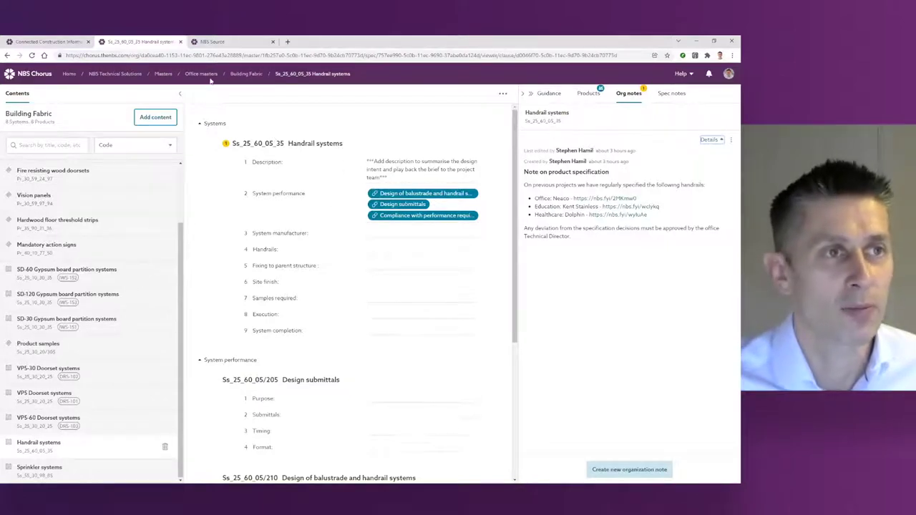
Step: Select SD-60 and SD-30 partitions, VPS-30 doorsets and Handrail systems for bulk actions
left_click(246, 74)
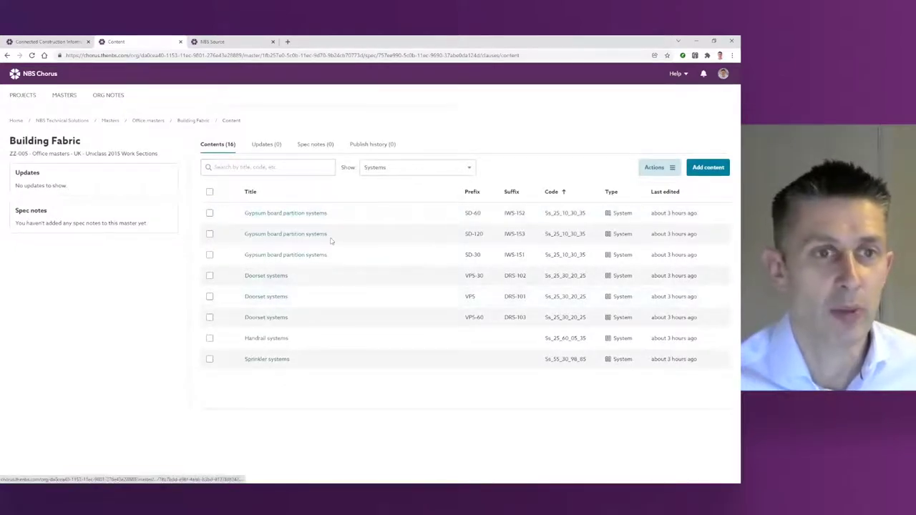
left_click(209, 214)
left_click(209, 255)
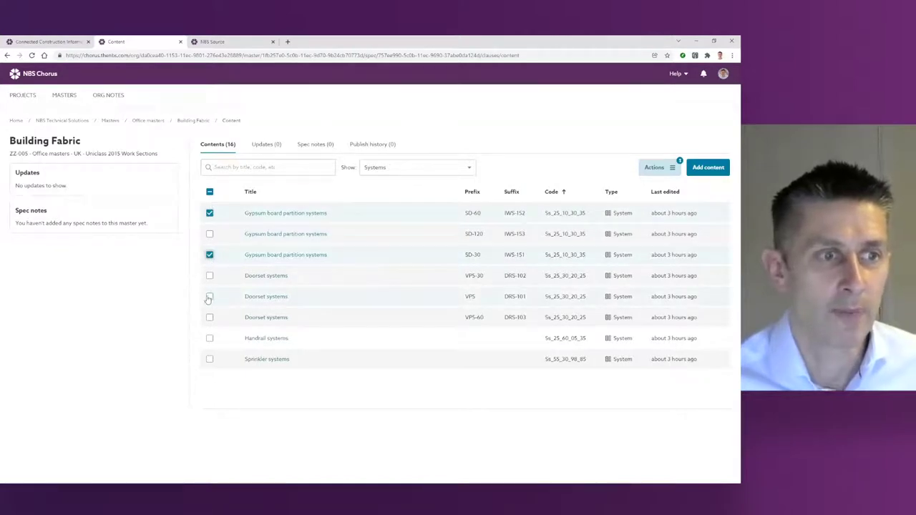
left_click(209, 276)
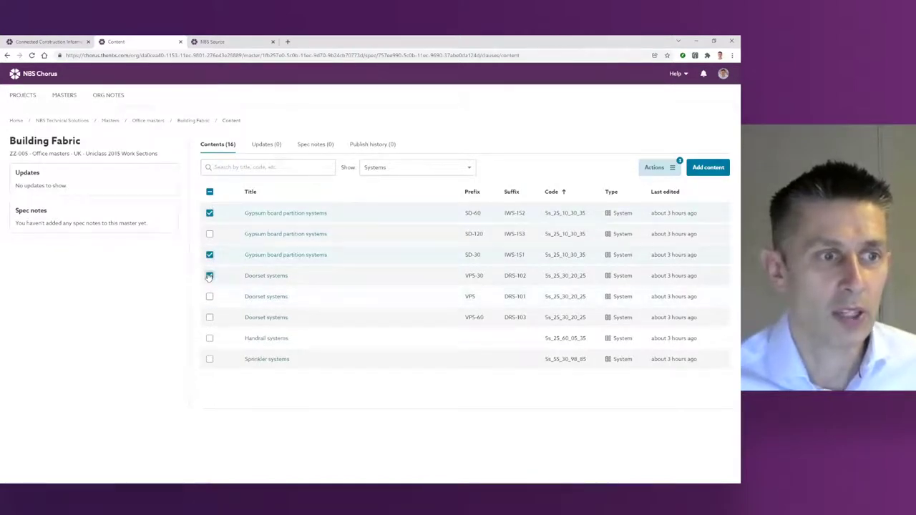
left_click(209, 340)
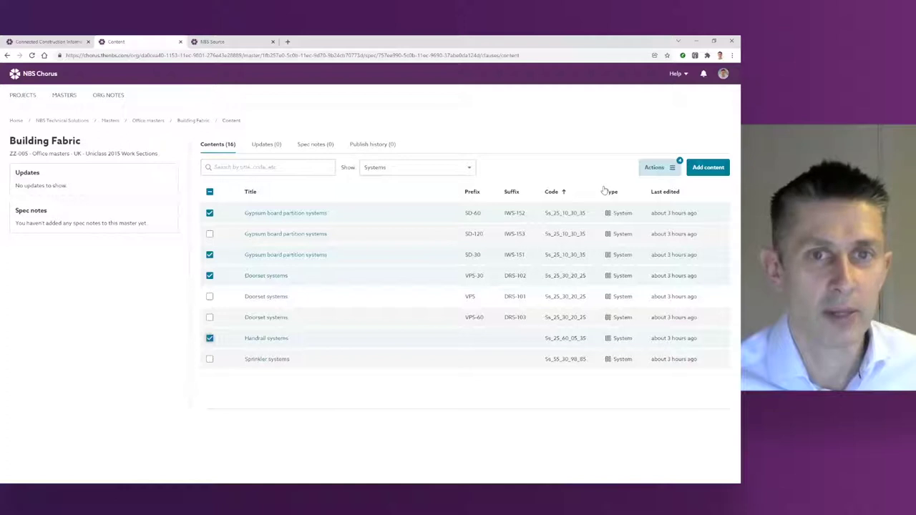
left_click(657, 169)
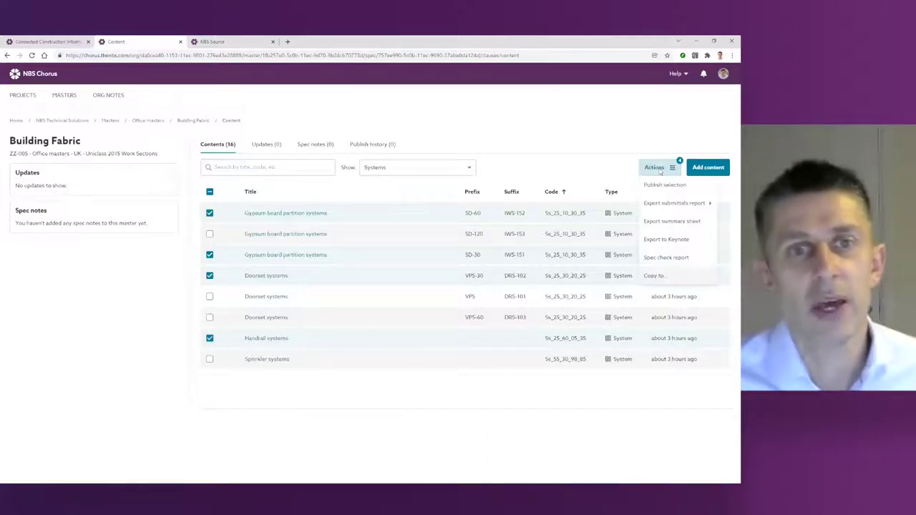
Step: Copy the four systems into ABC-050 Newtown Offices' Technical specification, pasting 33 clauses
left_click(657, 277)
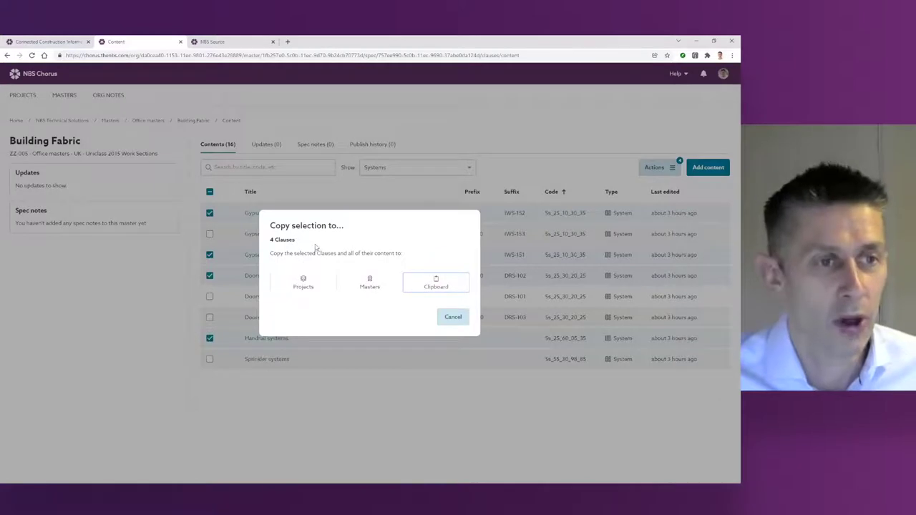
left_click(305, 281)
left_click(334, 290)
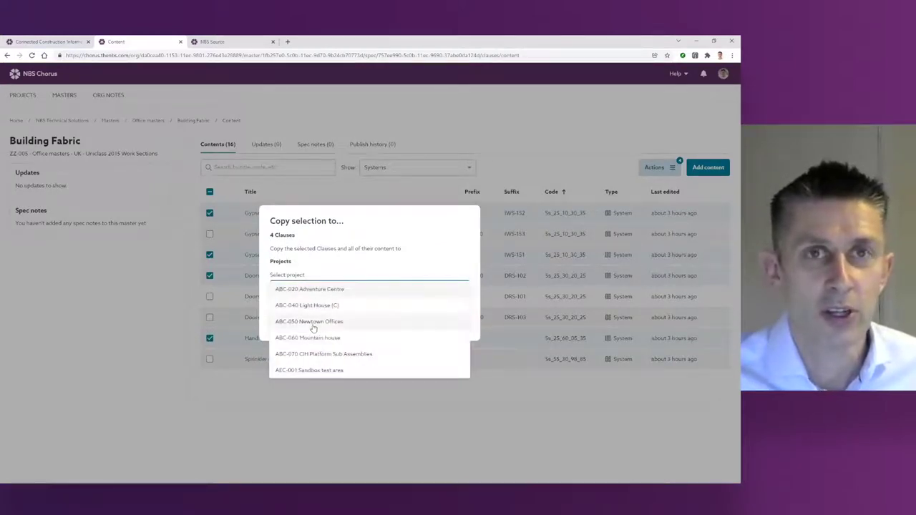
left_click(321, 324)
left_click(450, 321)
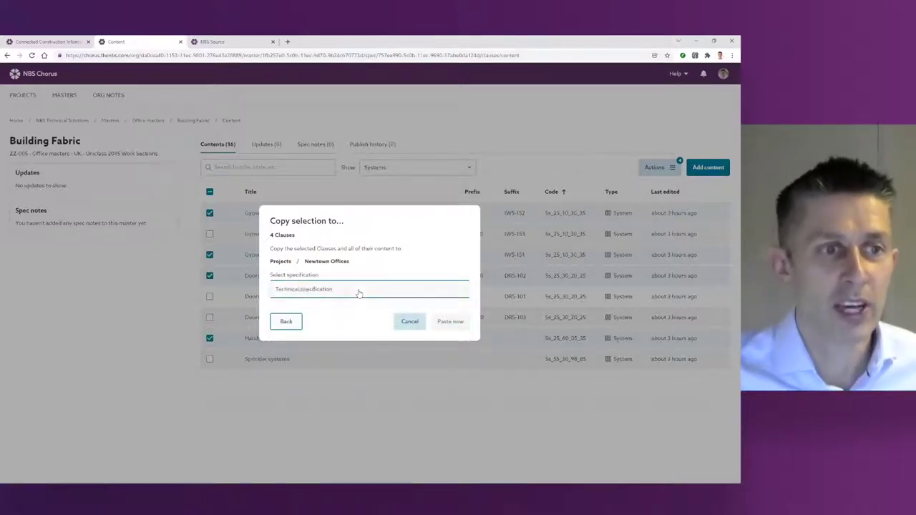
left_click(305, 293)
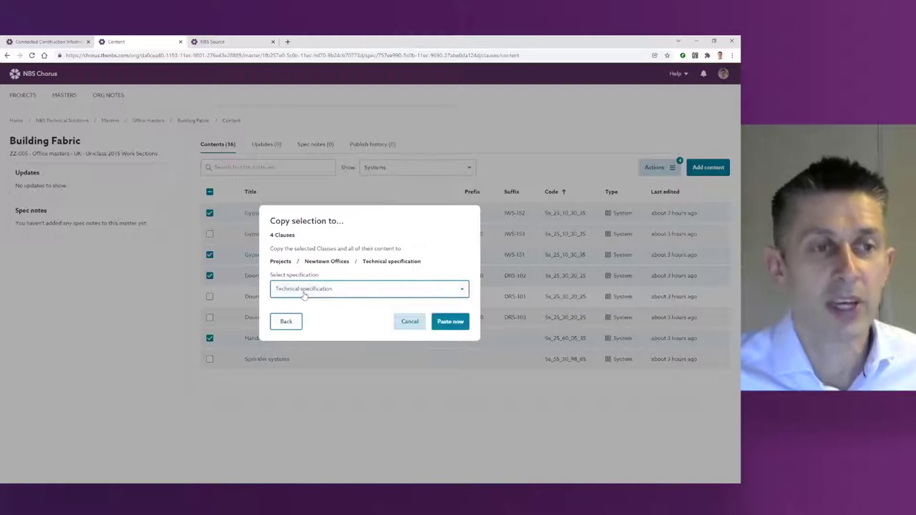
left_click(450, 321)
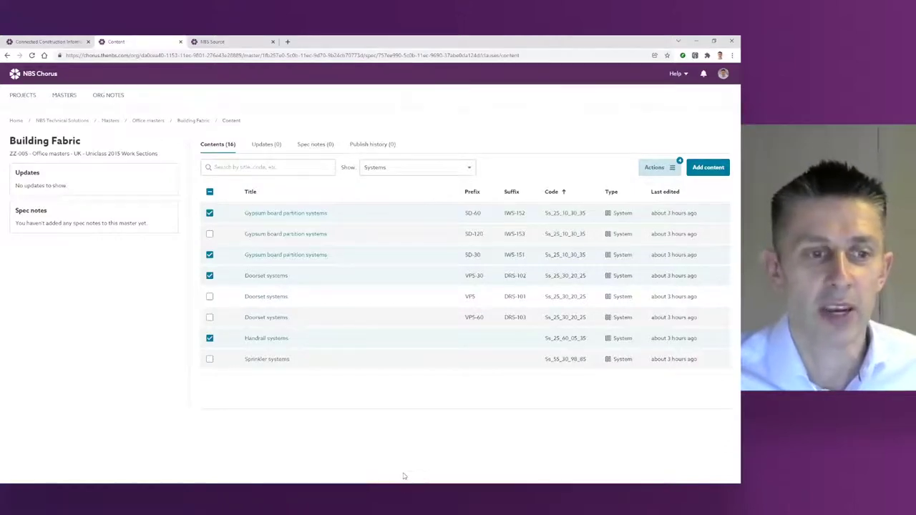
Step: Open the SD-30 Gypsum board partition clause in Newtown Offices' Technical specification
left_click(23, 98)
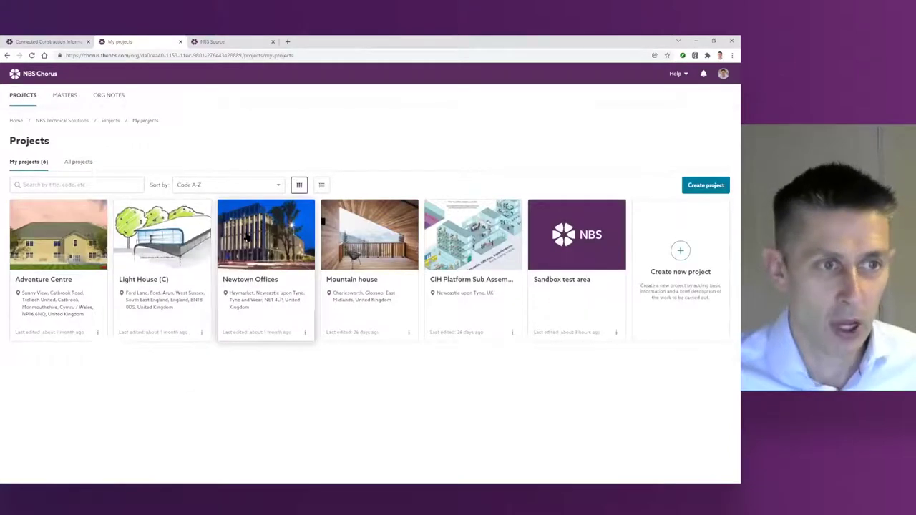
left_click(246, 237)
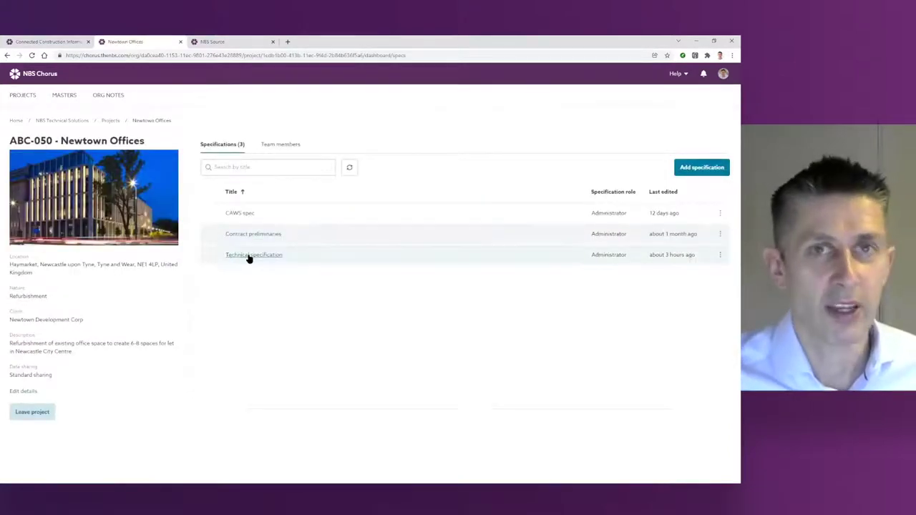
left_click(249, 256)
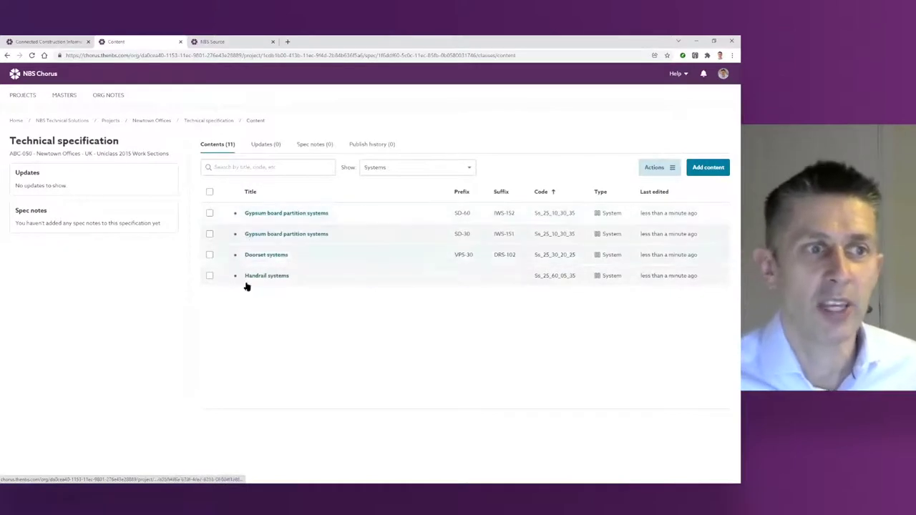
left_click(286, 236)
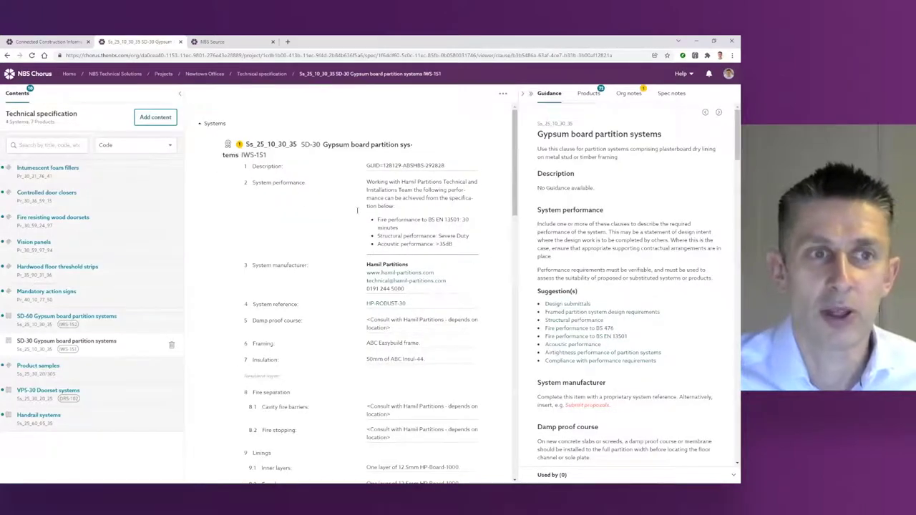
Step: Review the SD-30 organisation notes and Handrail systems clause, then return to My projects
scroll(413, 271, "down", 3)
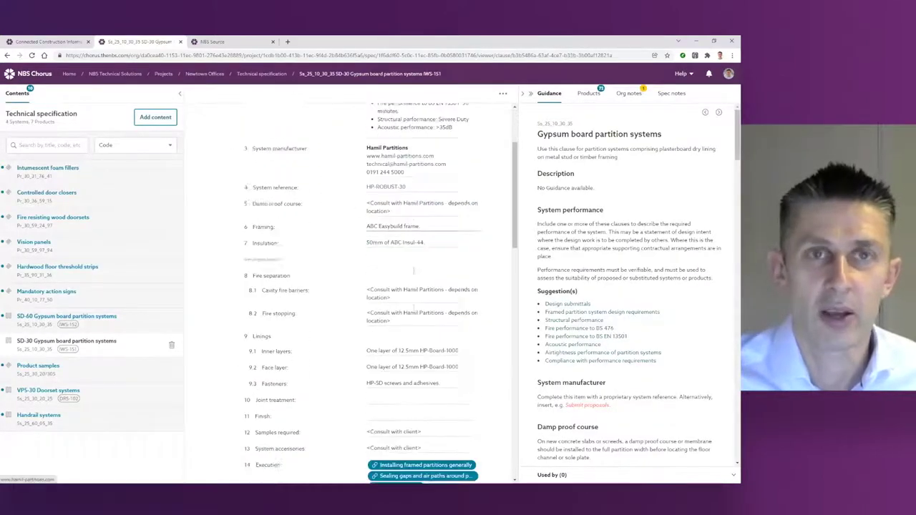
scroll(414, 271, "up", 1)
scroll(413, 275, "up", 3)
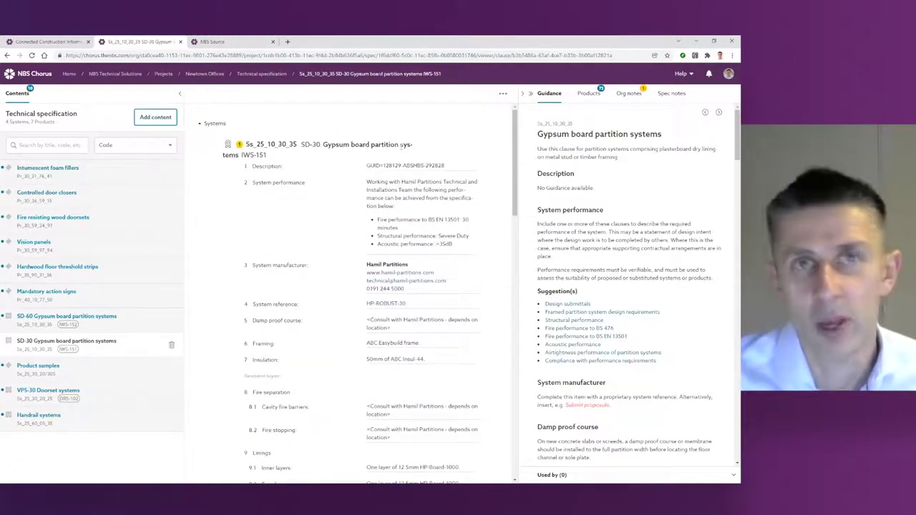
left_click(240, 144)
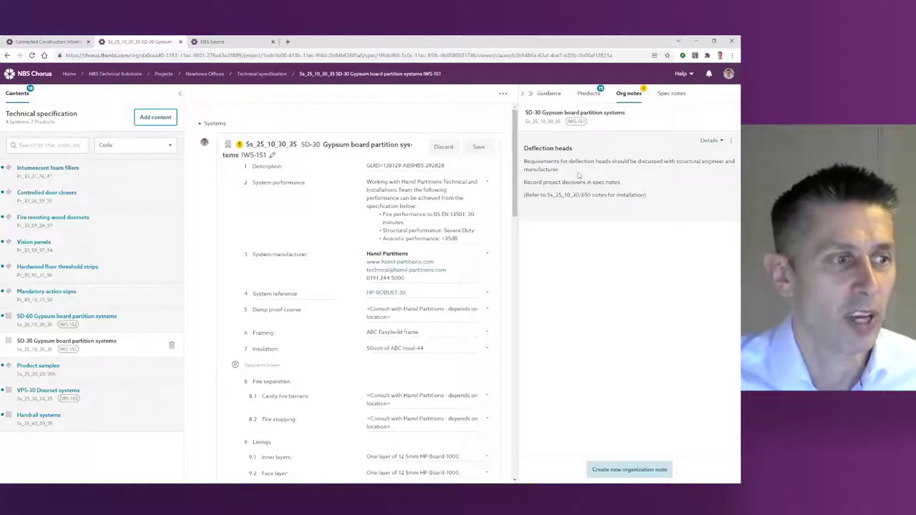
left_click(43, 422)
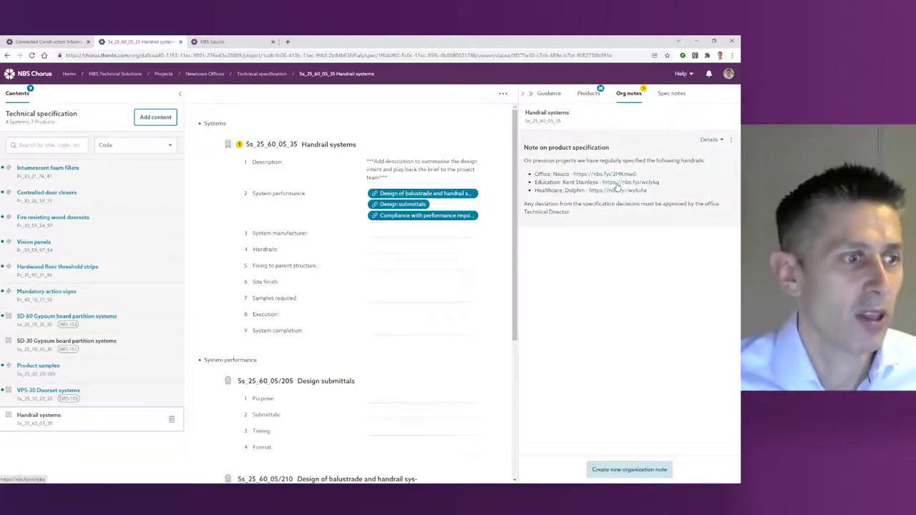
left_click(12, 78)
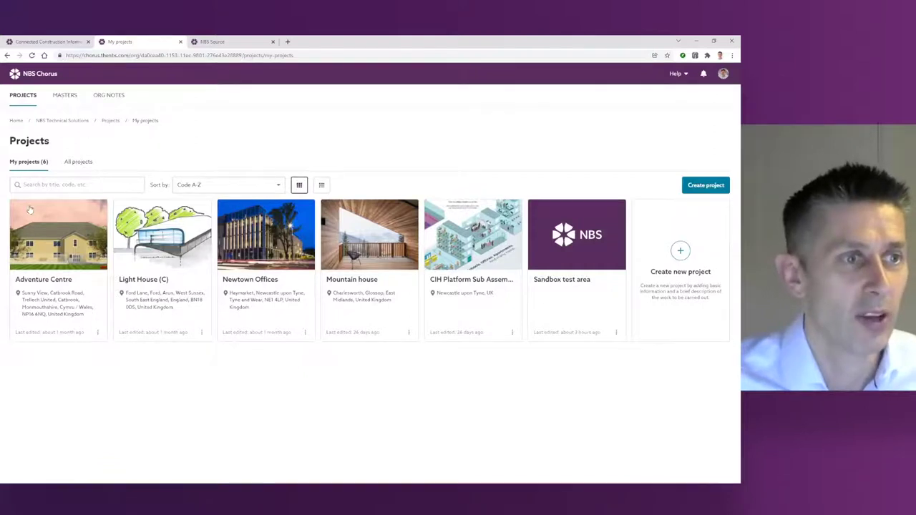
Step: Browse All projects, then list All masters including Office, Education, Healthcare and Laboratory
left_click(76, 165)
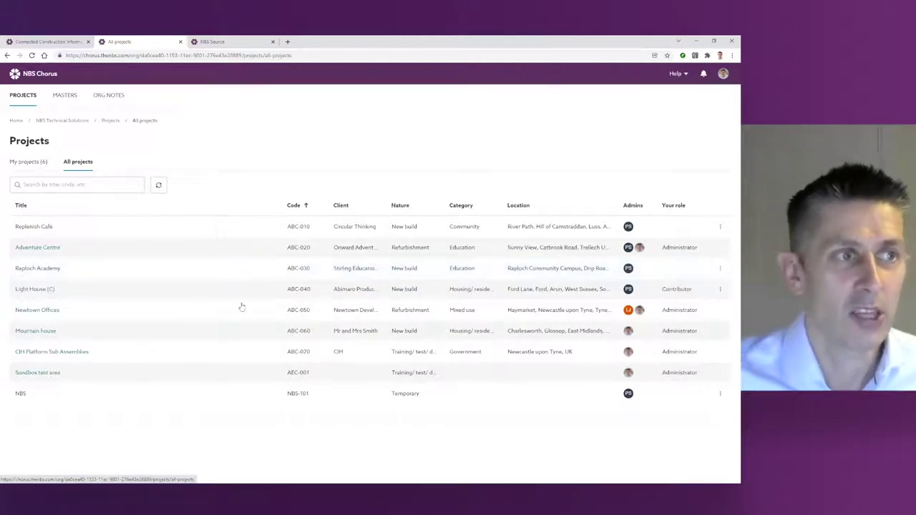
left_click(64, 101)
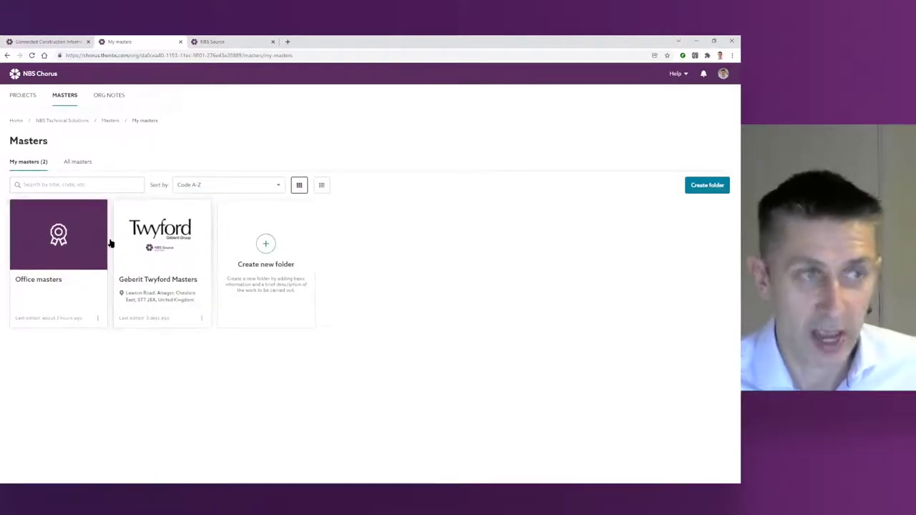
left_click(75, 163)
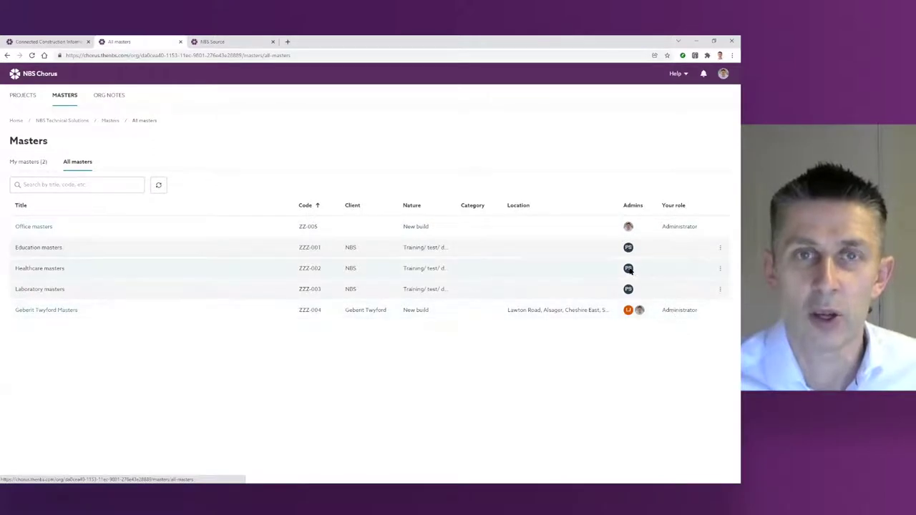
mouse_move(630, 269)
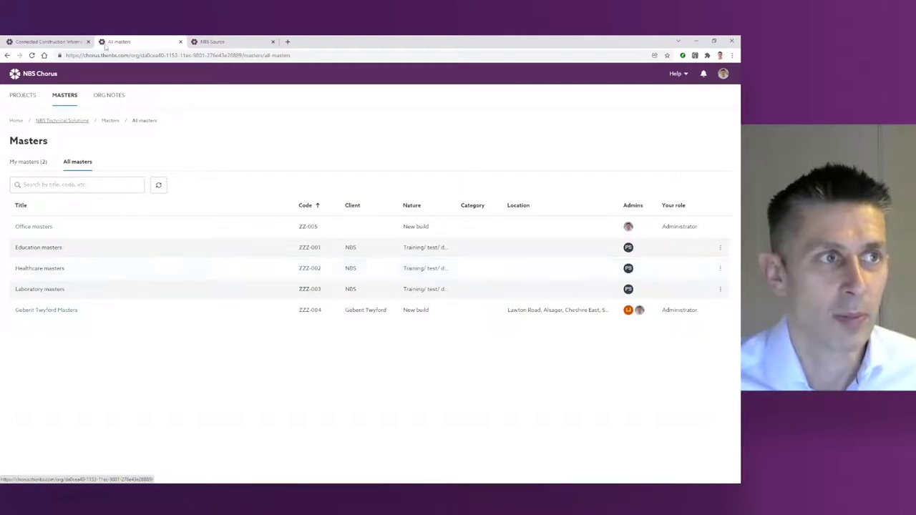
Step: Read the Instructions to designers note on the Organization notes page, then close it
left_click(109, 98)
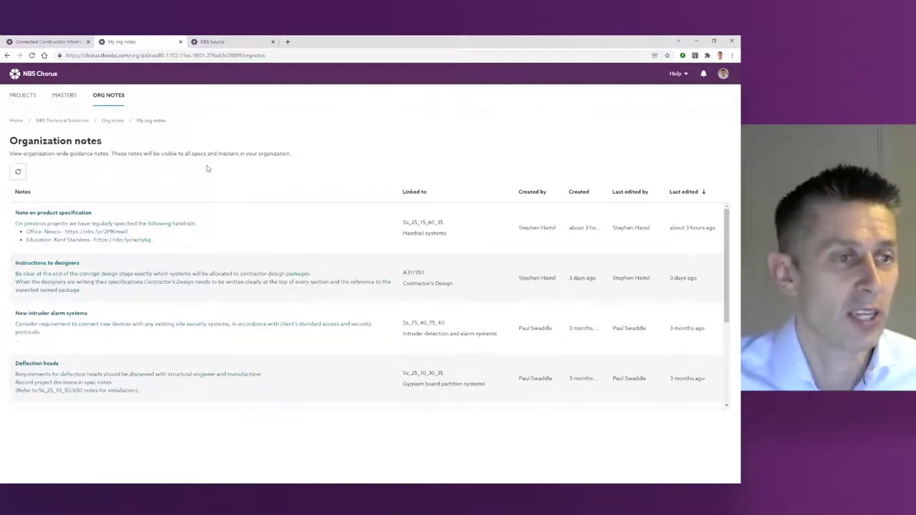
left_click(347, 270)
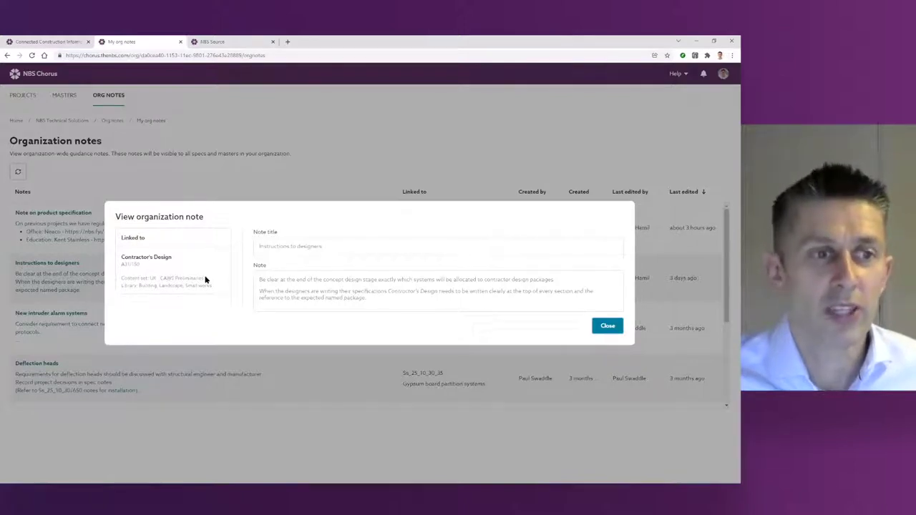
left_click(606, 325)
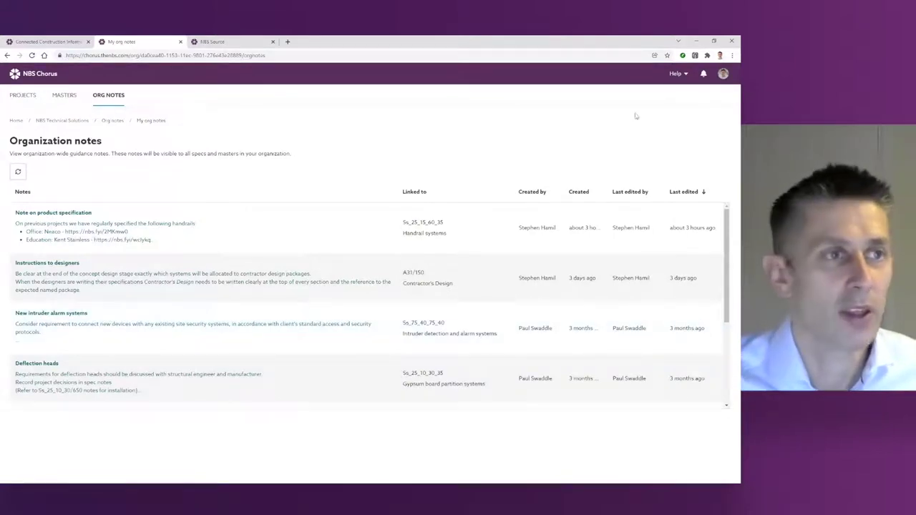
left_click(723, 74)
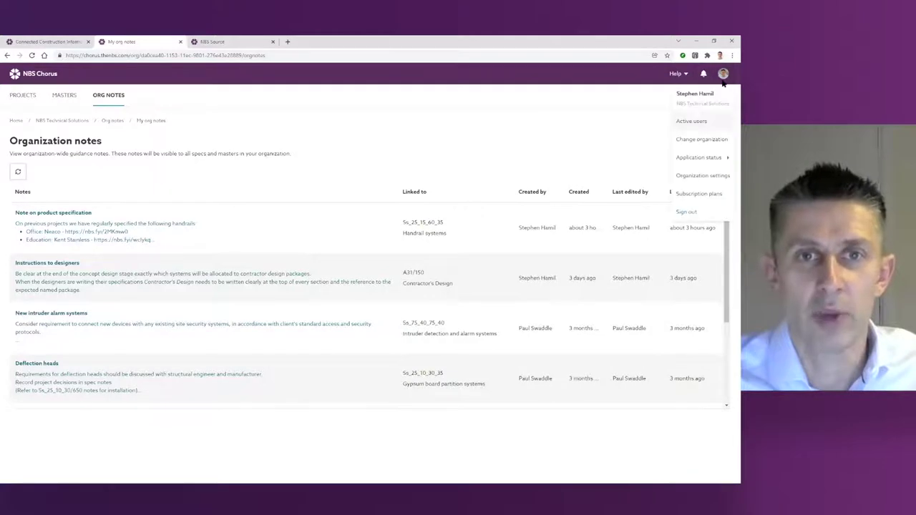
Step: Review User management in Organization settings, then open the organization's five stylesheets
left_click(692, 177)
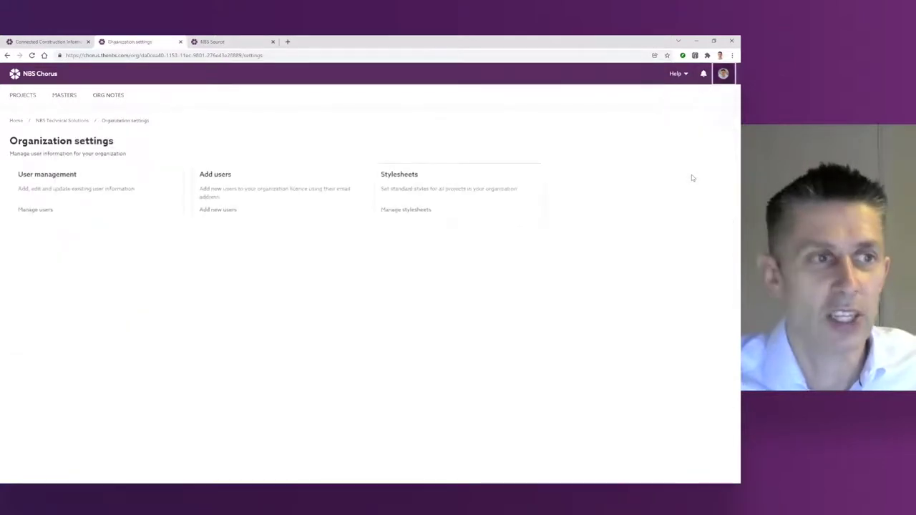
left_click(101, 195)
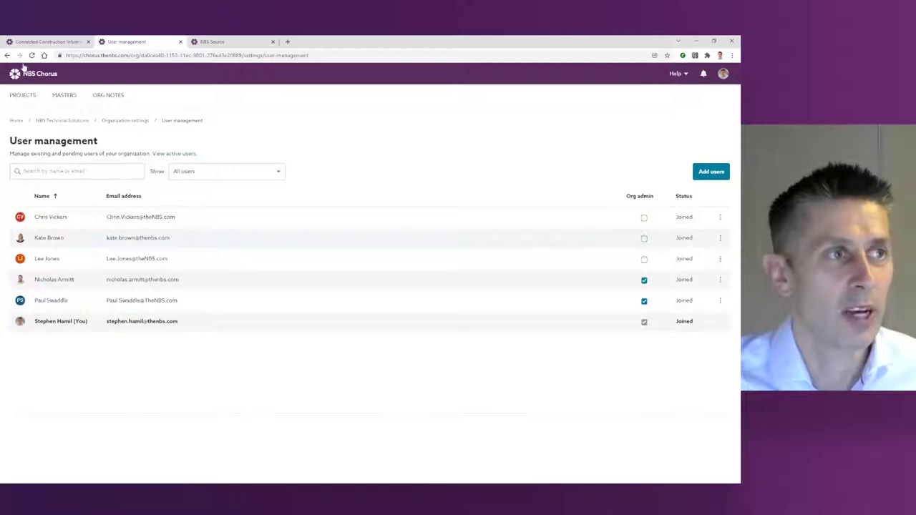
left_click(123, 121)
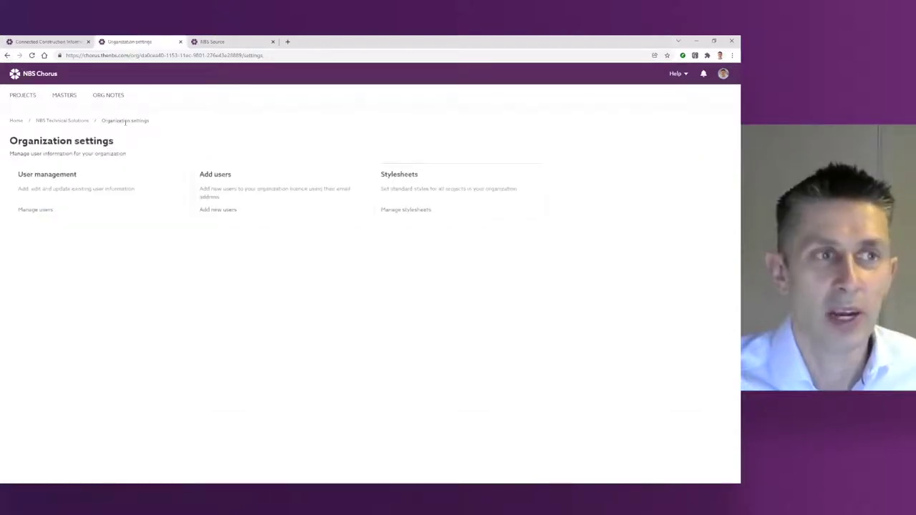
left_click(407, 181)
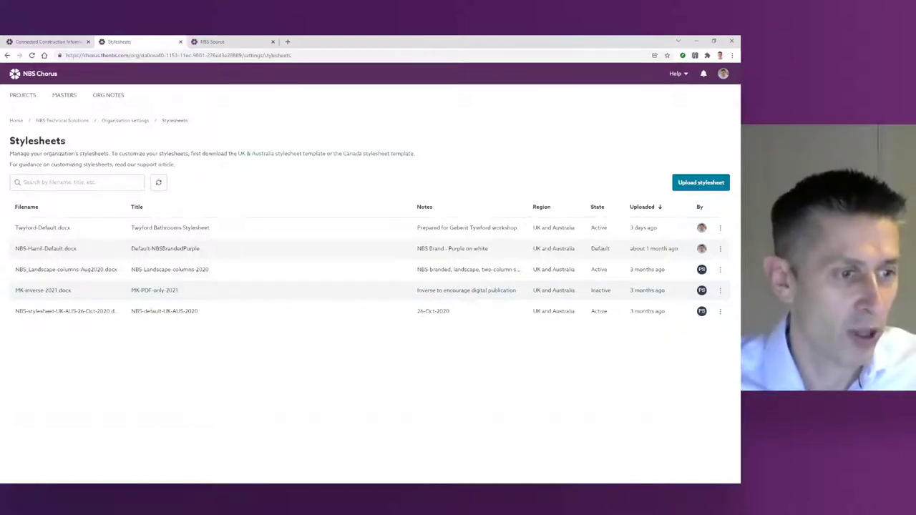
left_click(163, 451)
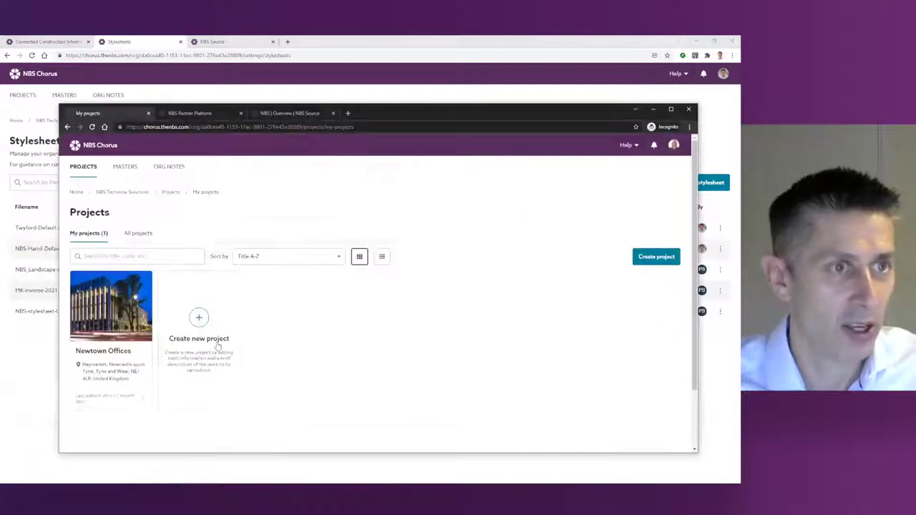
left_click(674, 145)
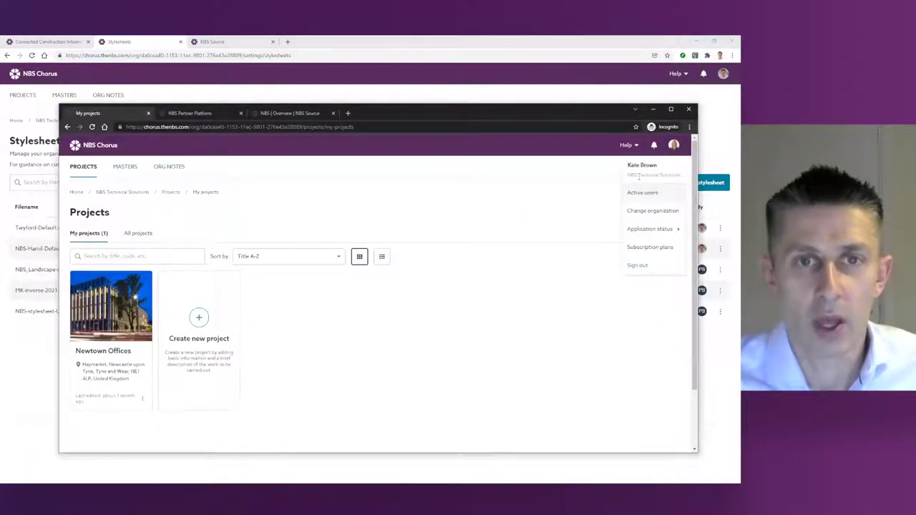
left_click(555, 191)
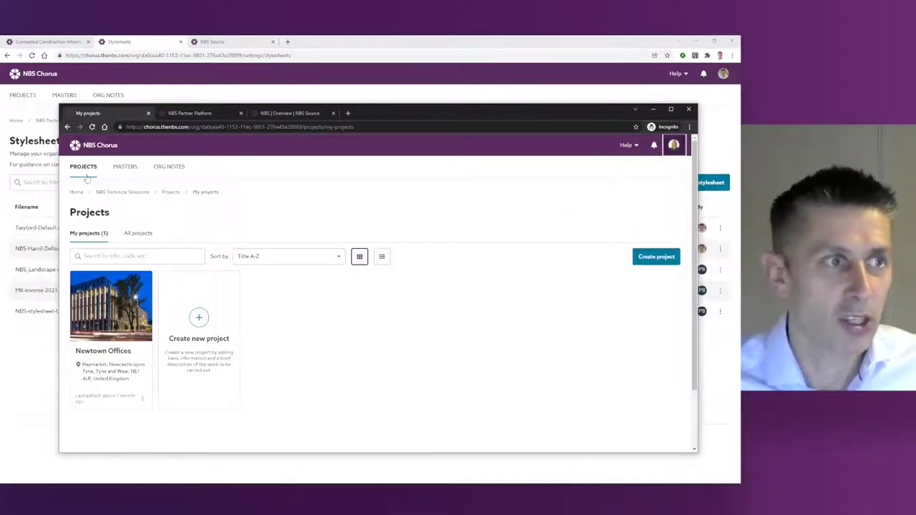
left_click(88, 171)
left_click(138, 234)
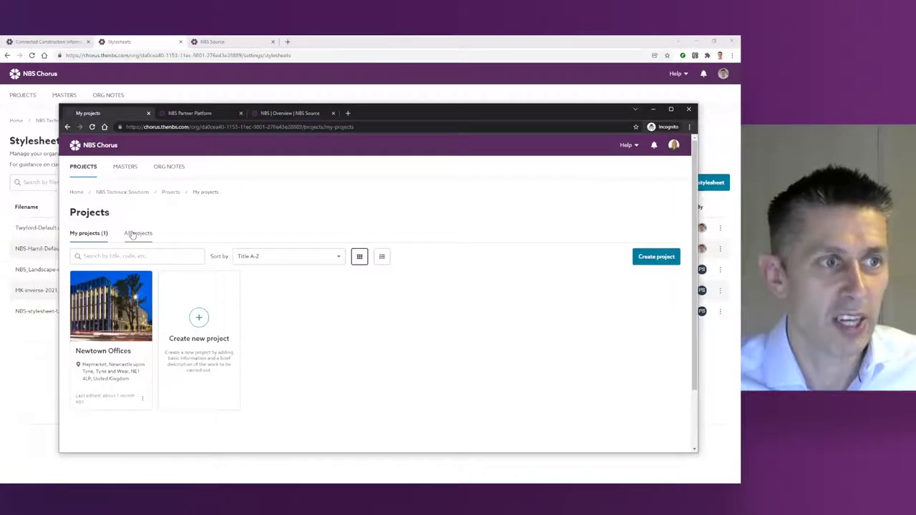
scroll(150, 328, "down", 1)
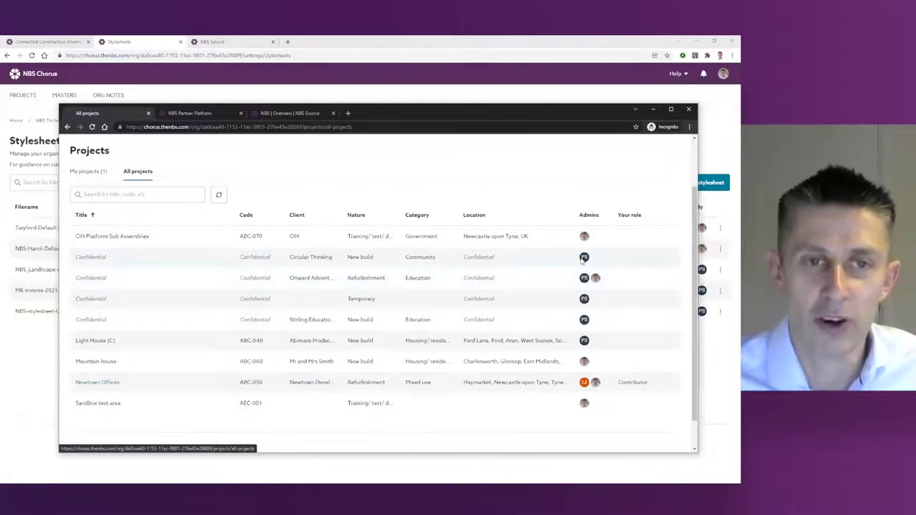
mouse_move(582, 262)
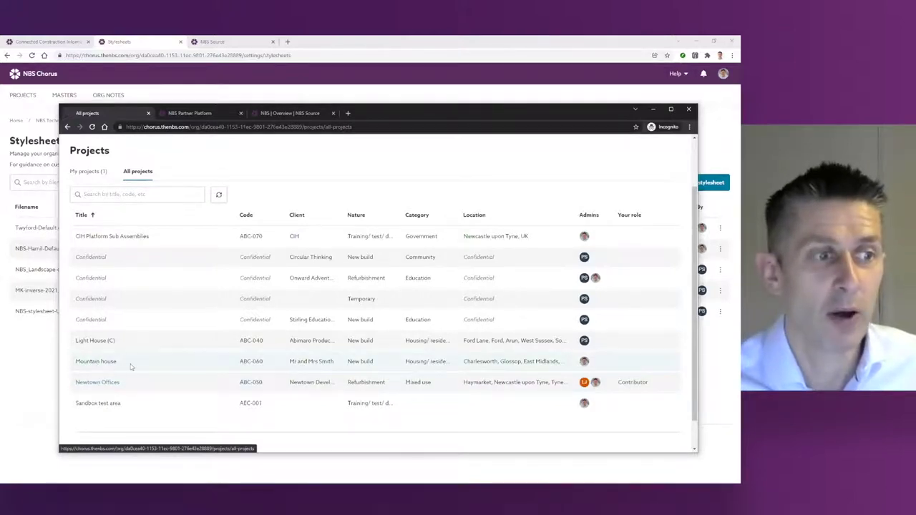
mouse_move(586, 364)
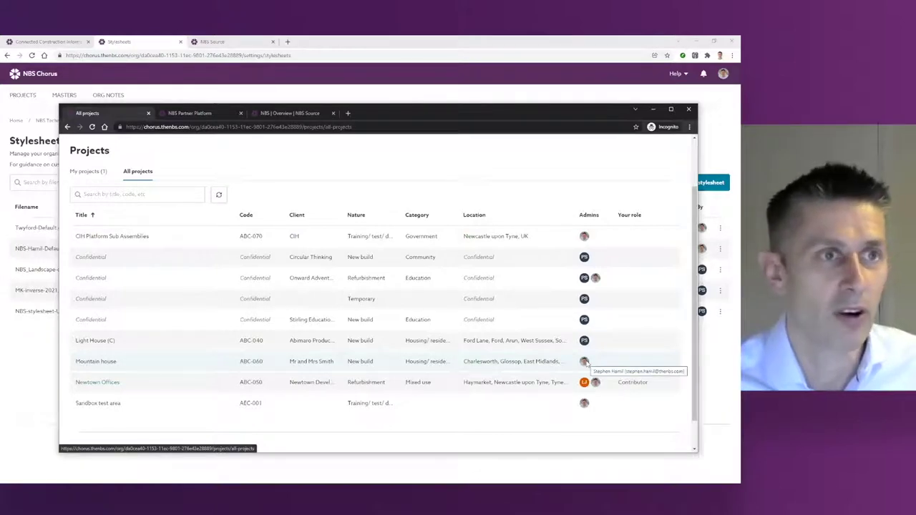
left_click(148, 43)
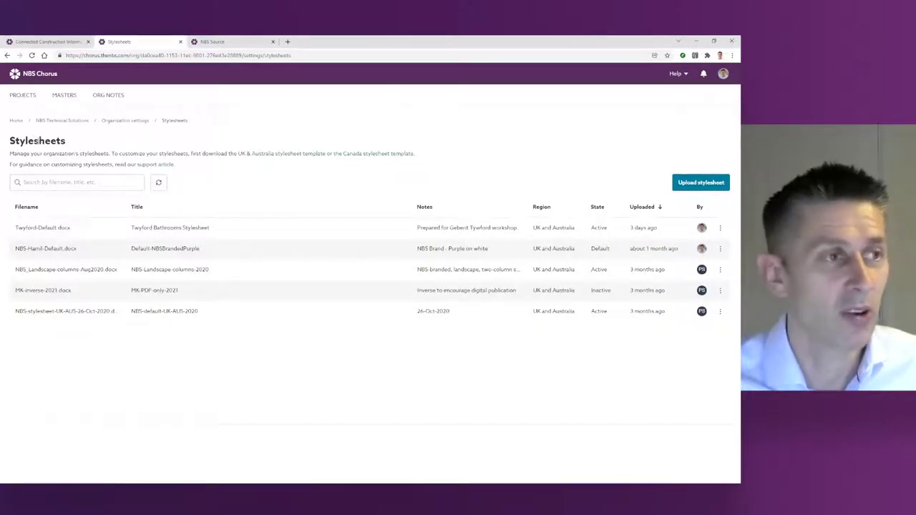
Step: Open Newtown Offices' Contract preliminaries publish history and download the Performance and approvals overview PDF
left_click(24, 96)
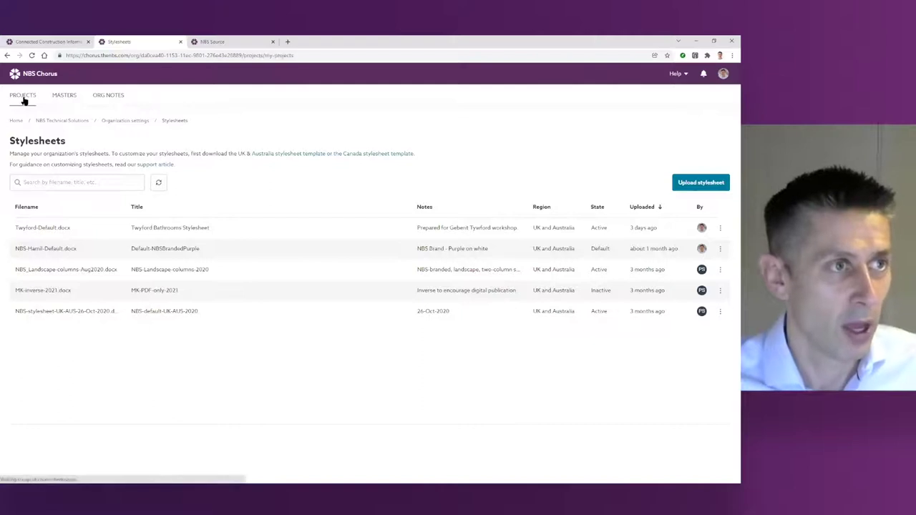
left_click(264, 252)
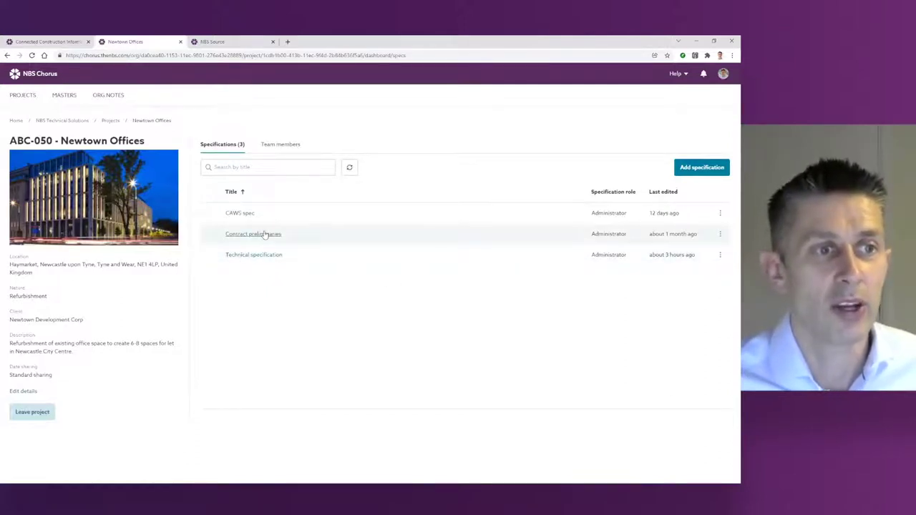
left_click(265, 234)
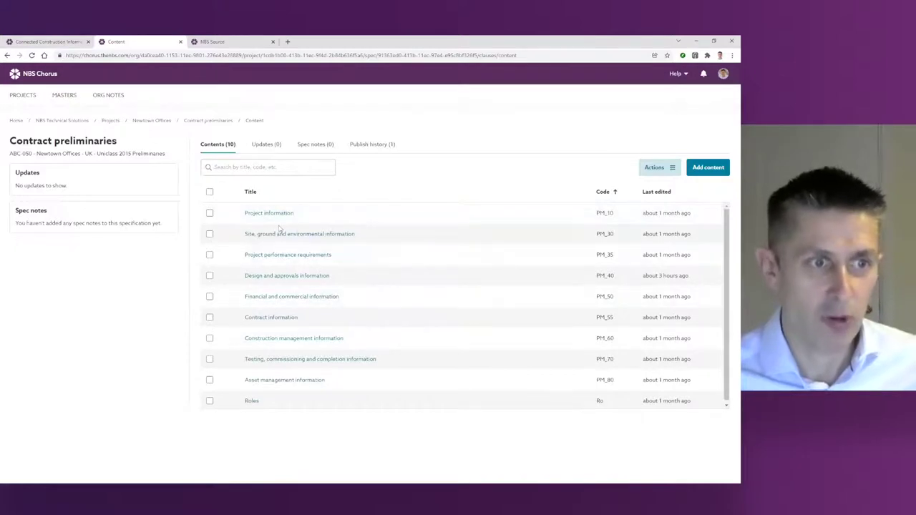
left_click(384, 149)
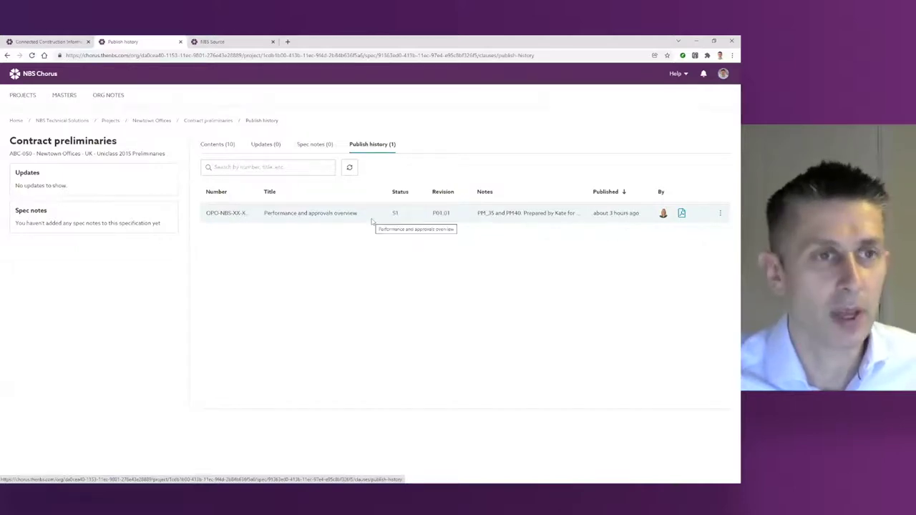
mouse_move(664, 216)
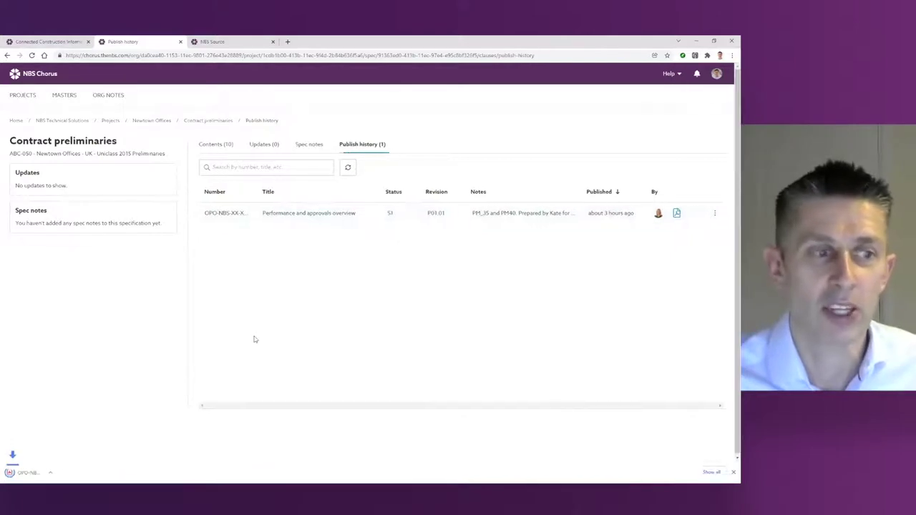
left_click(45, 472)
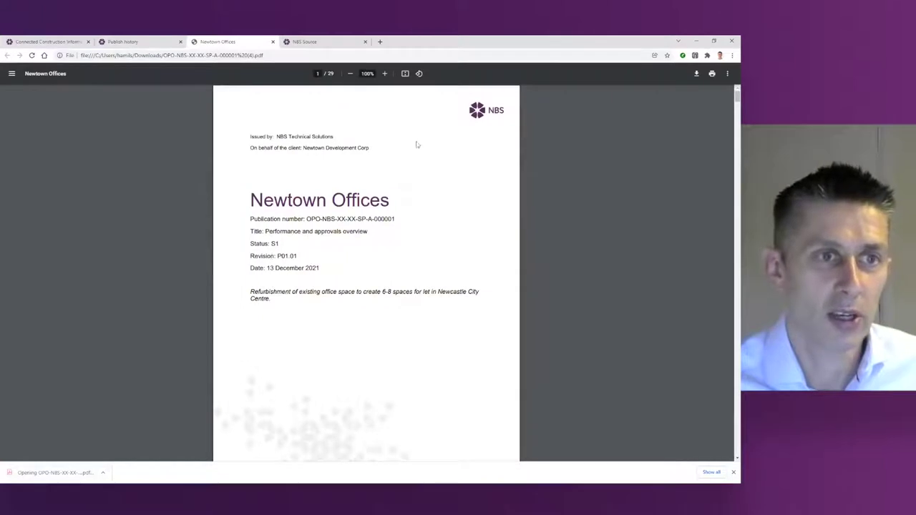
scroll(301, 315, "down", 1)
scroll(286, 401, "up", 1)
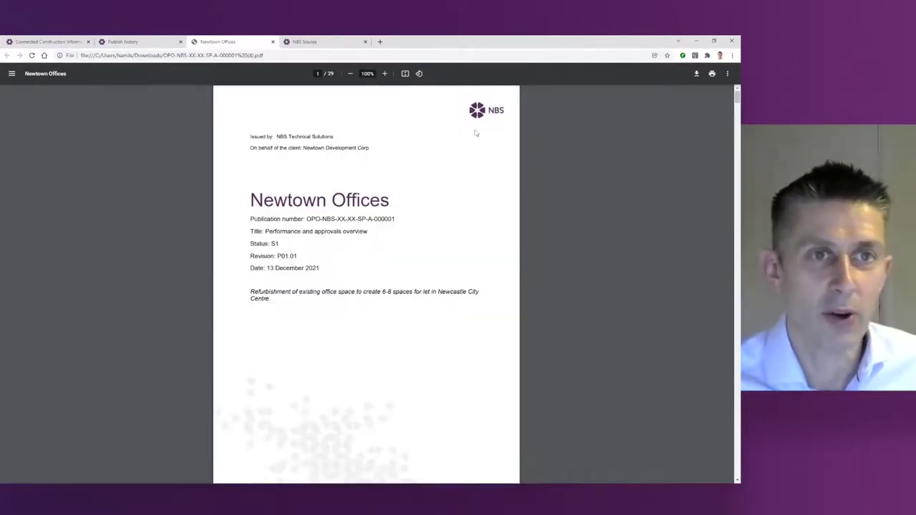
scroll(437, 223, "down", 1)
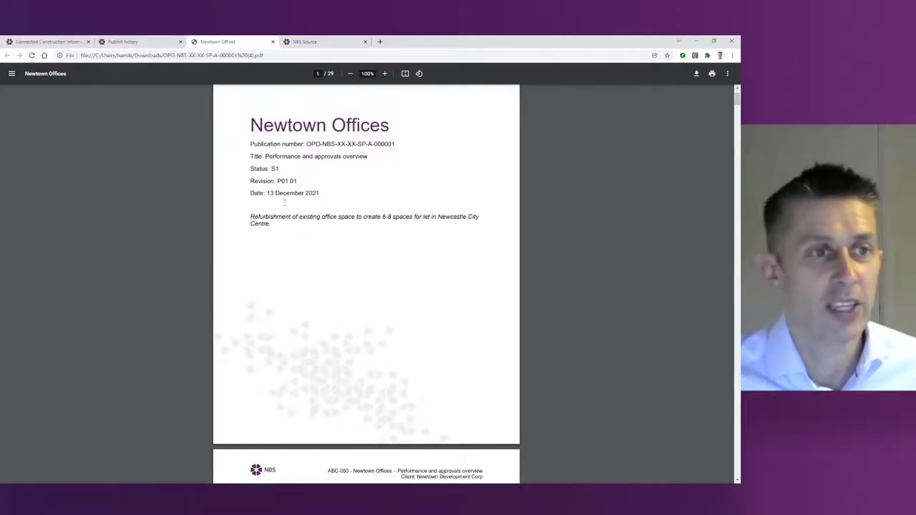
scroll(294, 247, "down", 4)
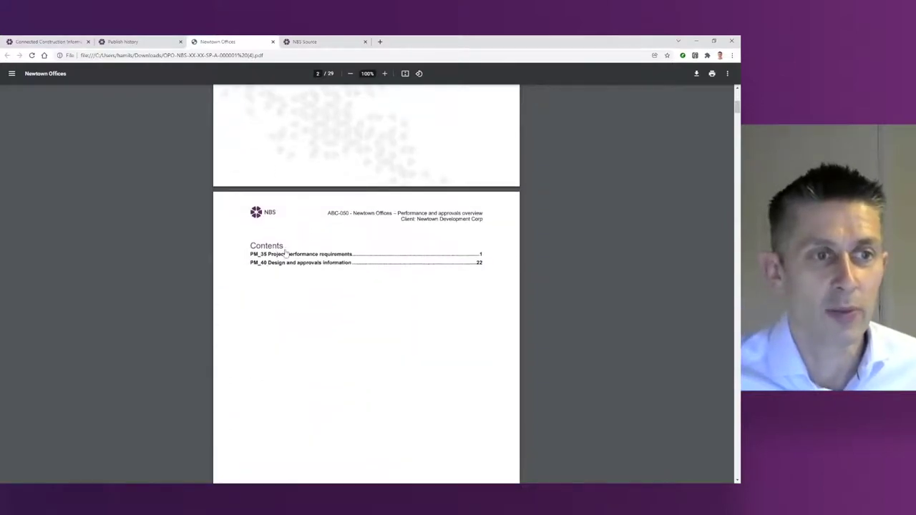
left_click(298, 263)
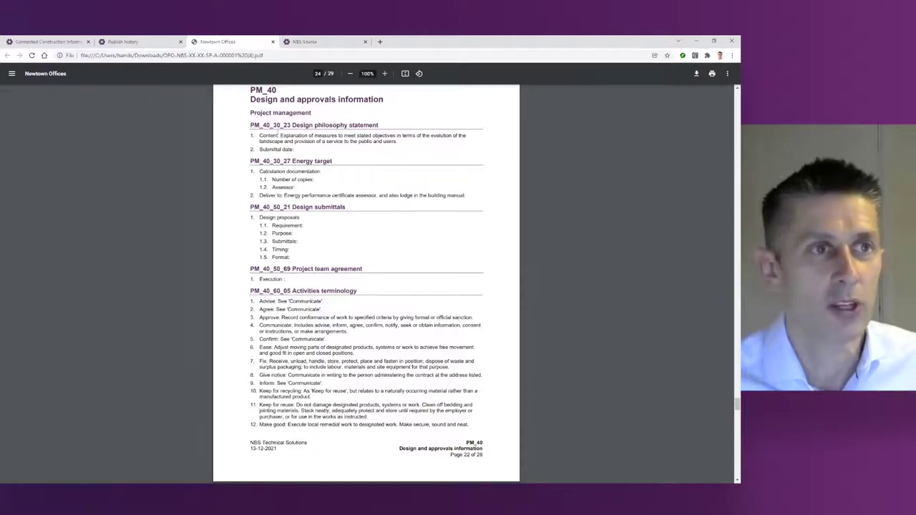
left_click(272, 43)
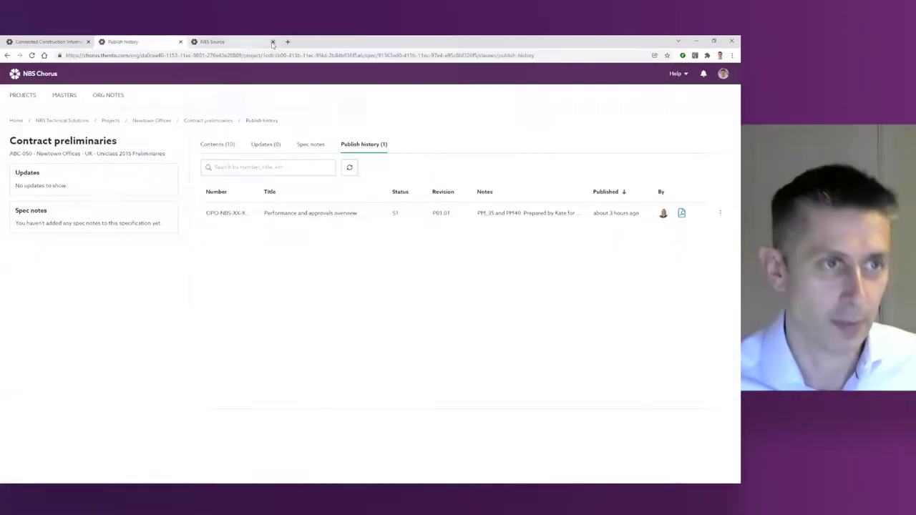
Step: Insert clause PM_40_00 above Design philosophy statement, line 1 'This is a new requirement for the project'
left_click(218, 144)
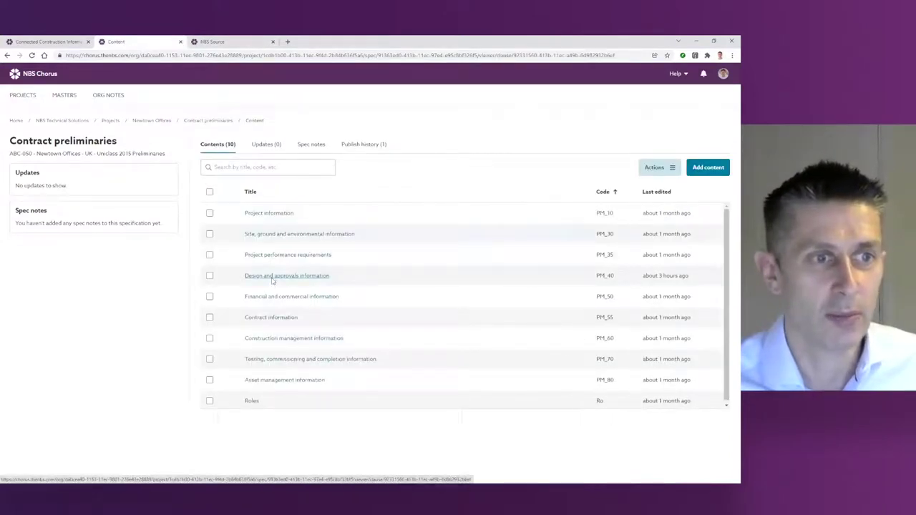
left_click(271, 275)
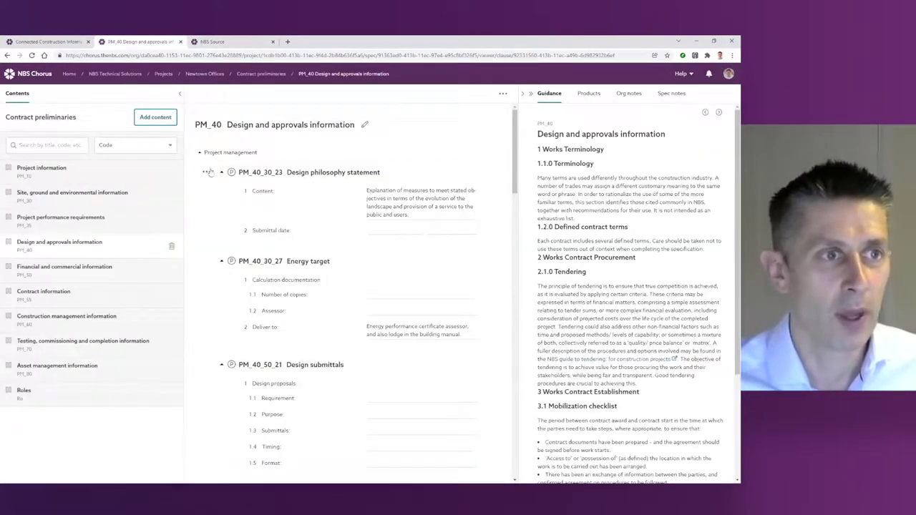
left_click(208, 171)
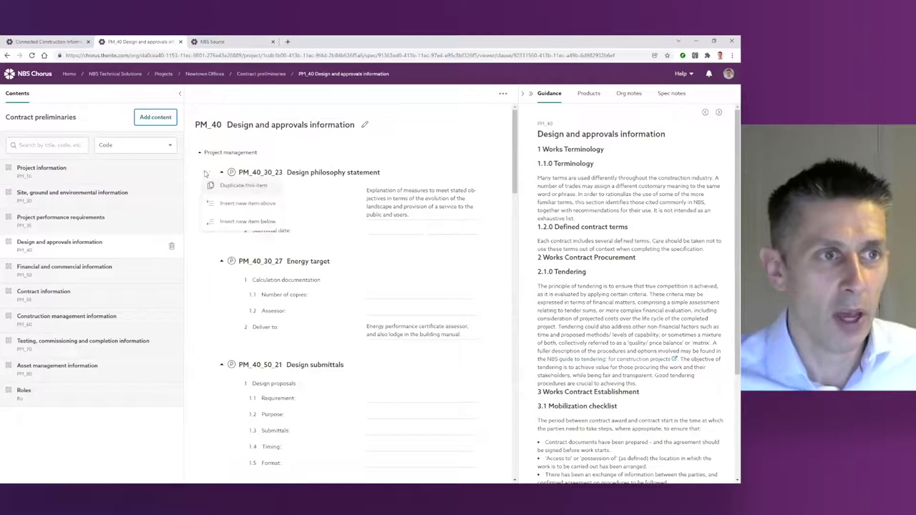
left_click(253, 207)
type("PM")
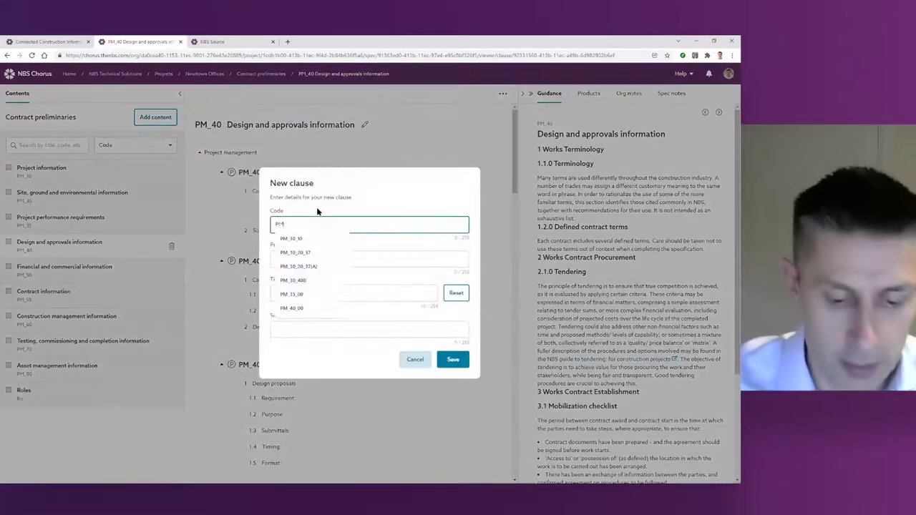
type("_40")
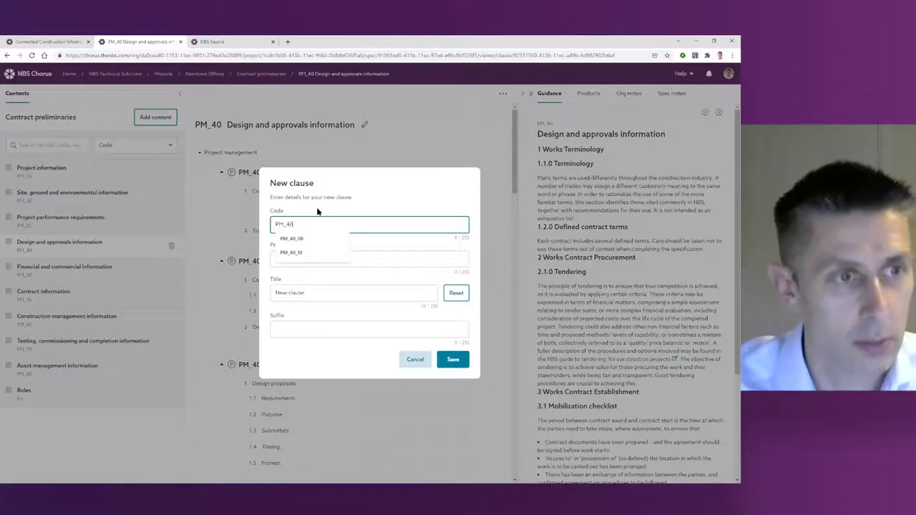
type("_00")
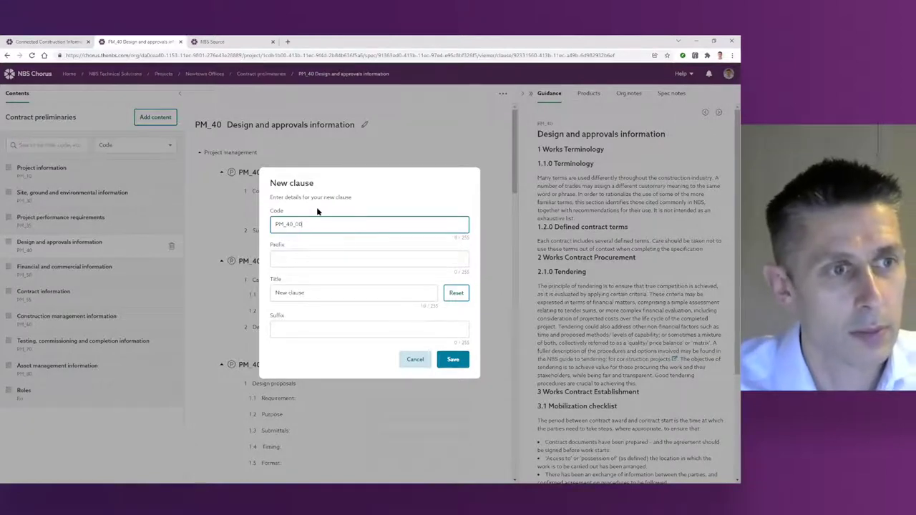
left_click(454, 361)
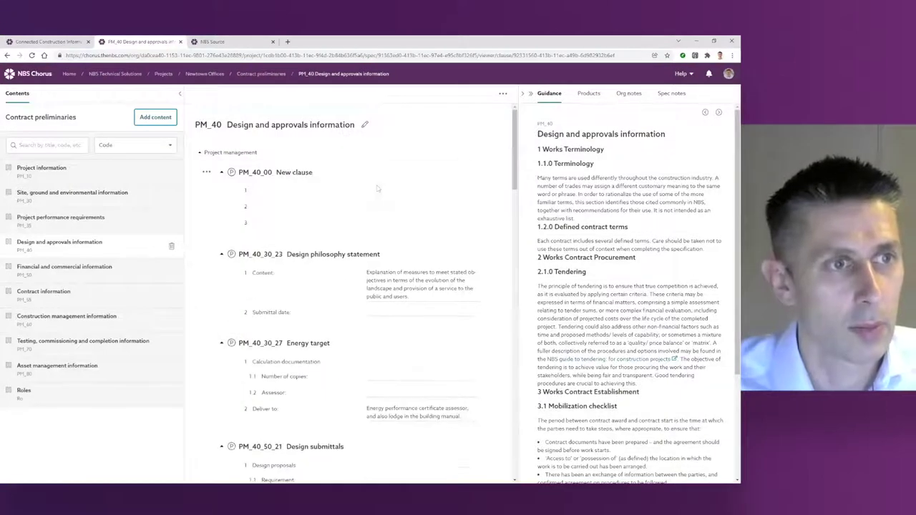
left_click(274, 187)
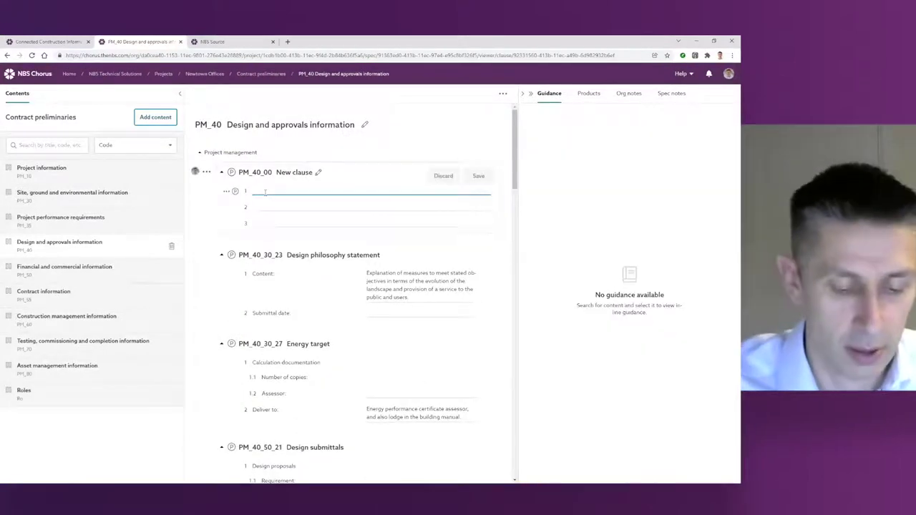
type("This is a new requirement for the proje")
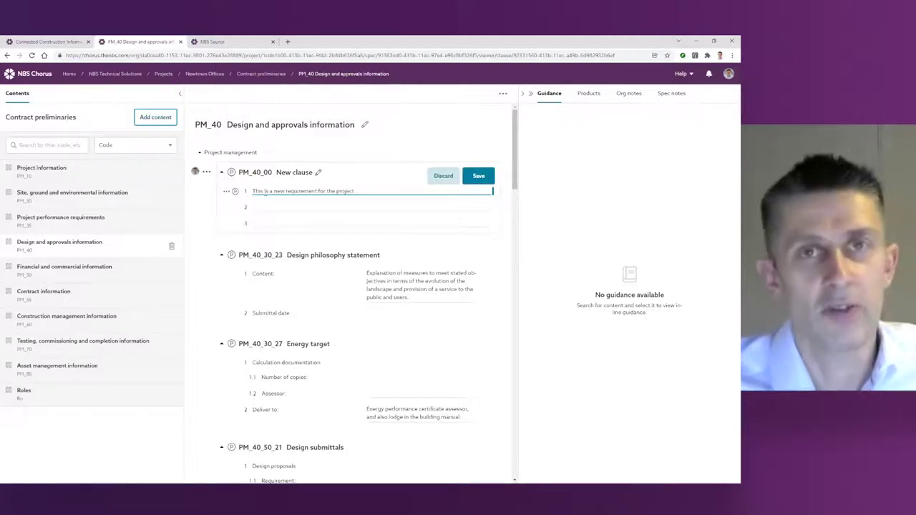
type("ct")
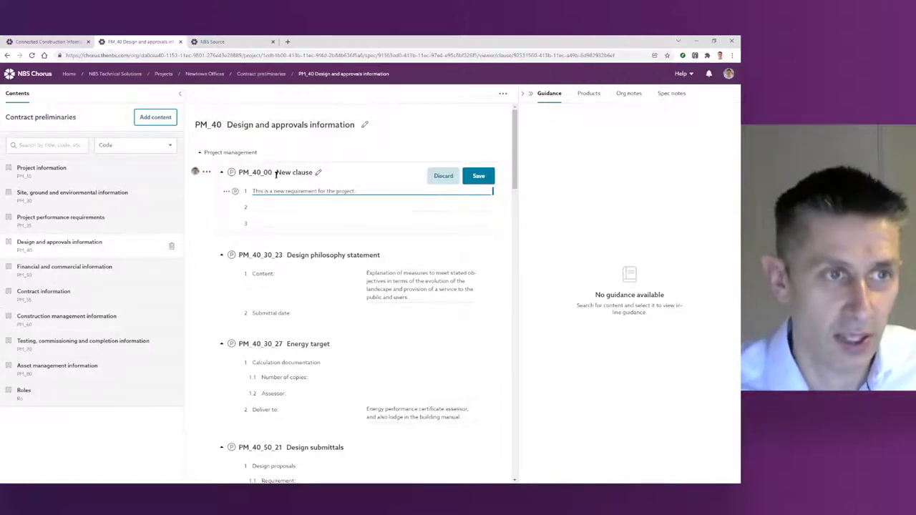
Step: Save the new clause text and set the design philosophy Submittal date to 'Feb 2021.'
left_click(479, 175)
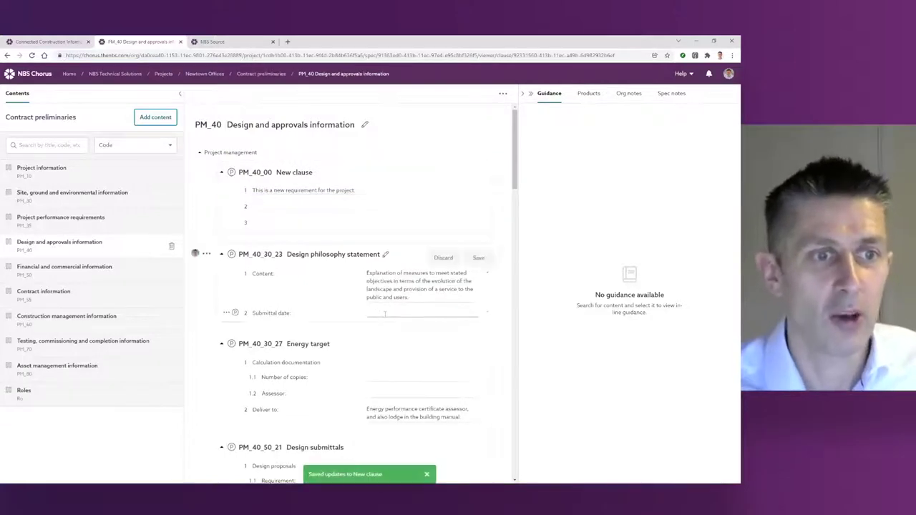
left_click(384, 313)
type("Feb 202")
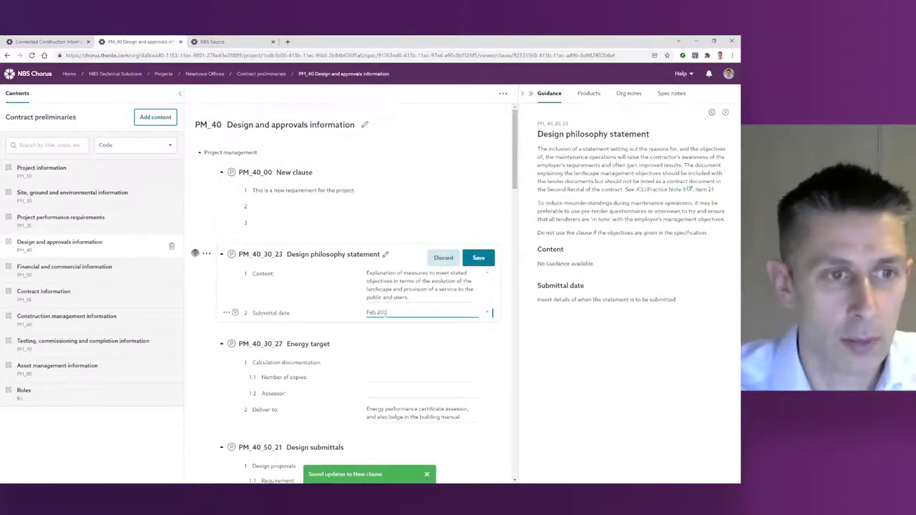
type("1.")
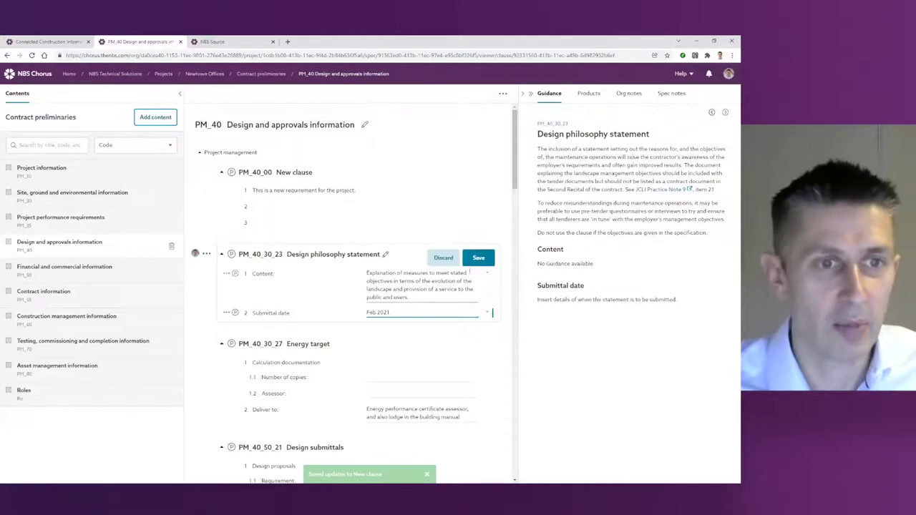
left_click(478, 257)
Step: Strike out the Submittals, Timing and Format rows of Design submittals and save
scroll(401, 333, "down", 1)
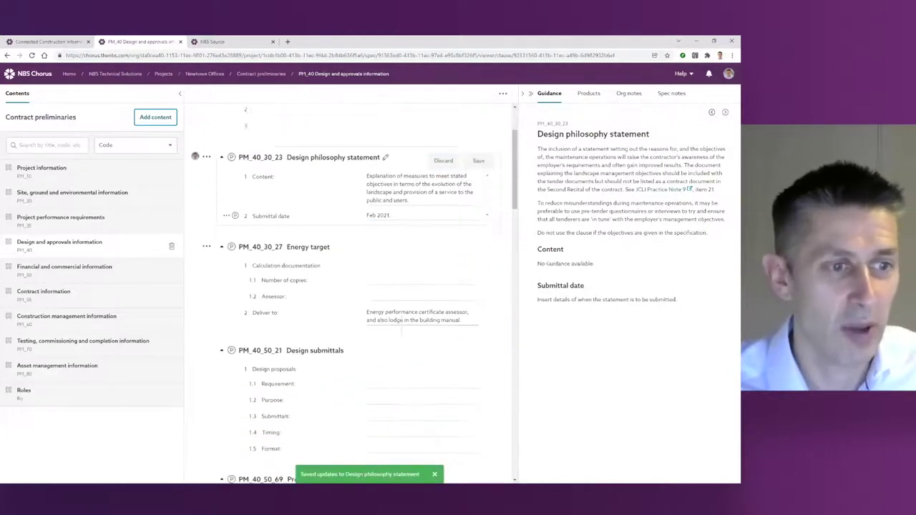
left_click(239, 384)
left_click(236, 385)
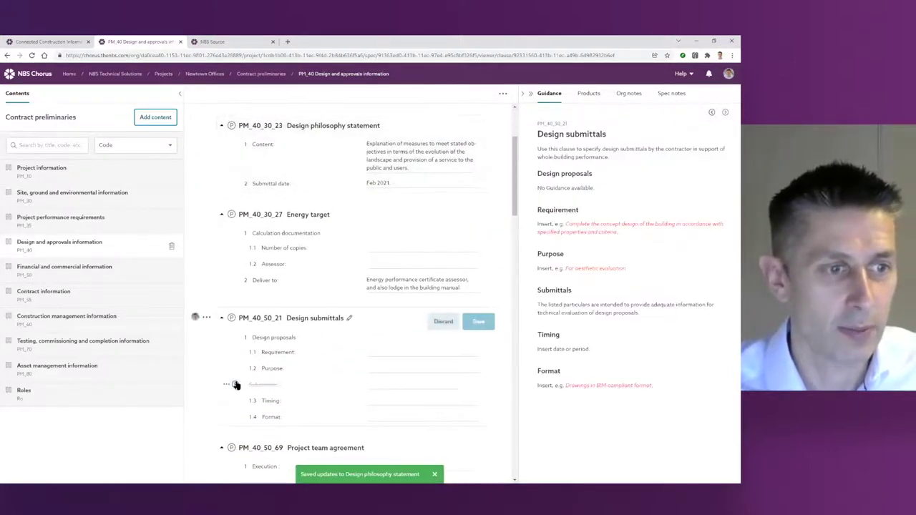
left_click(236, 401)
left_click(234, 418)
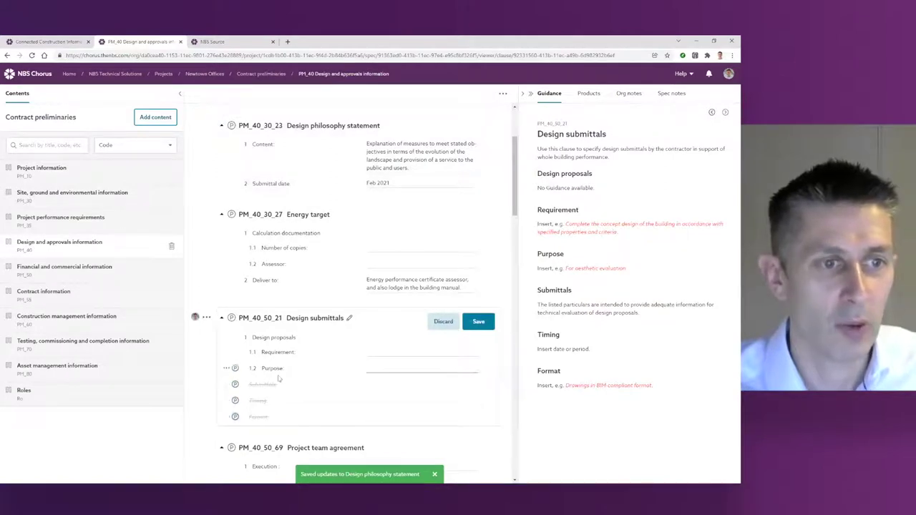
left_click(478, 323)
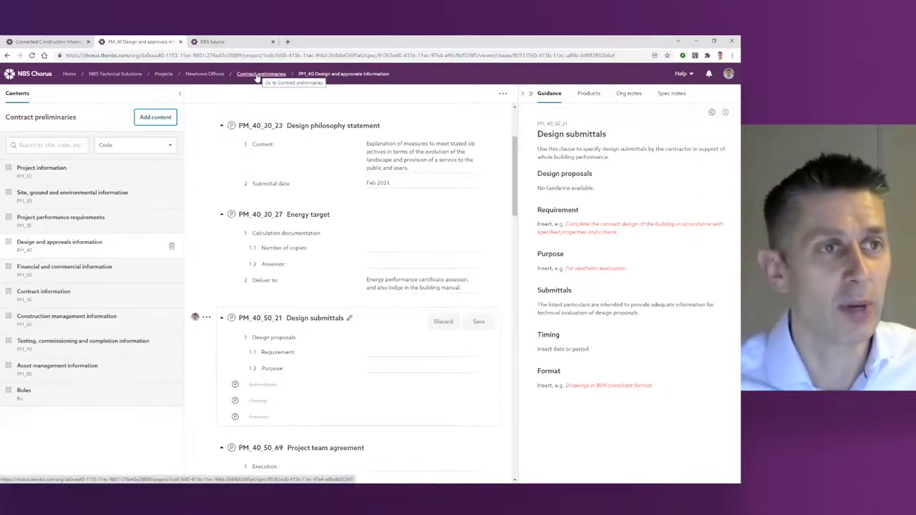
Step: Select PM_35 and PM_40 in the Contract preliminaries contents and choose Actions > Publish
left_click(258, 75)
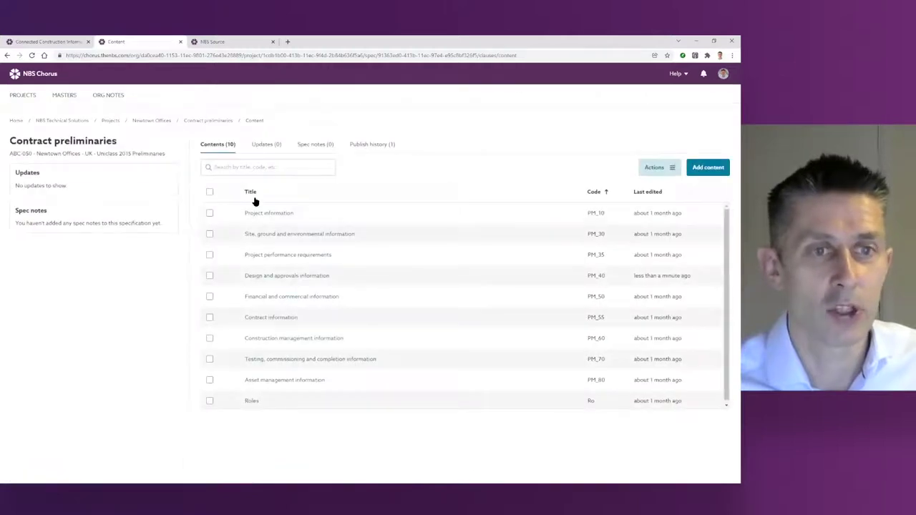
left_click(210, 255)
left_click(210, 276)
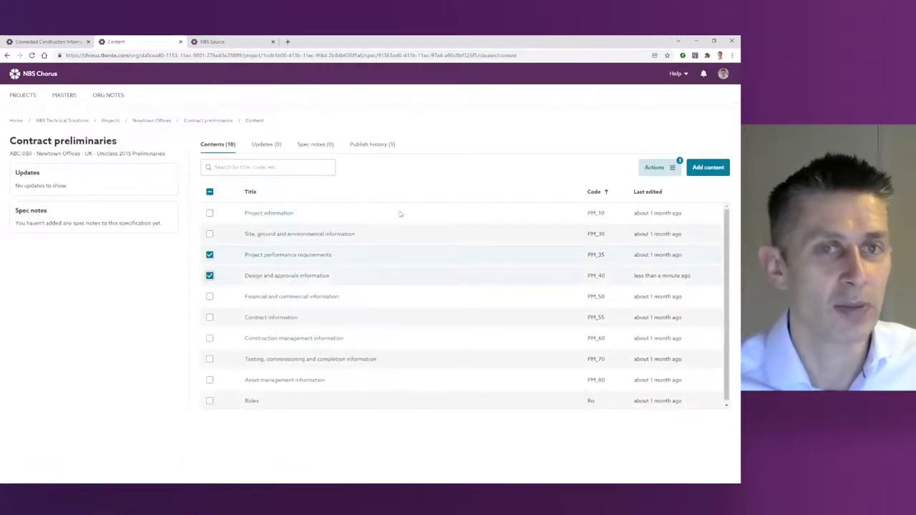
left_click(650, 169)
left_click(649, 191)
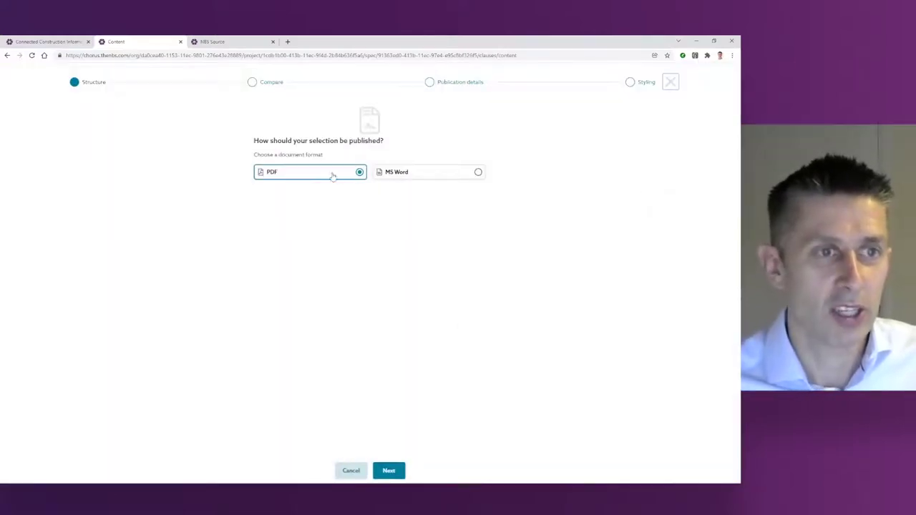
Step: Choose PDF format and compare against the earlier P01.01 publication, resizing the history columns
left_click(387, 471)
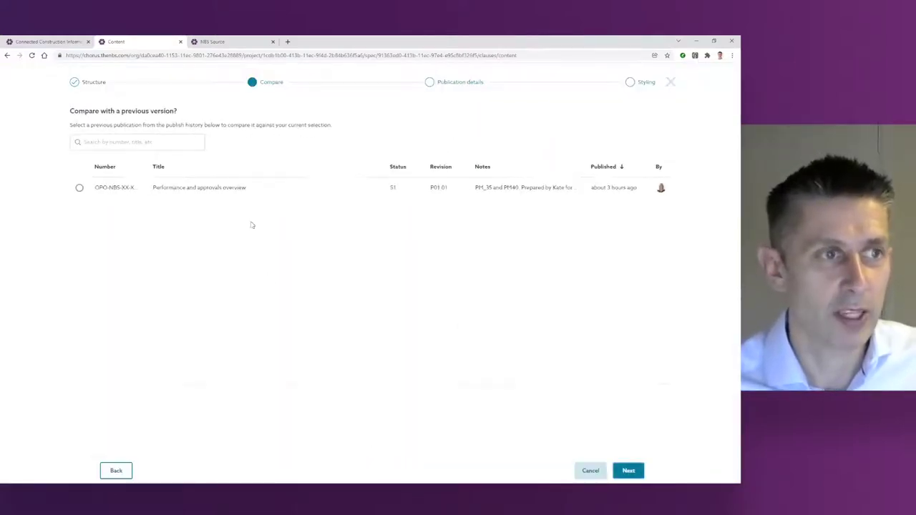
left_click(79, 189)
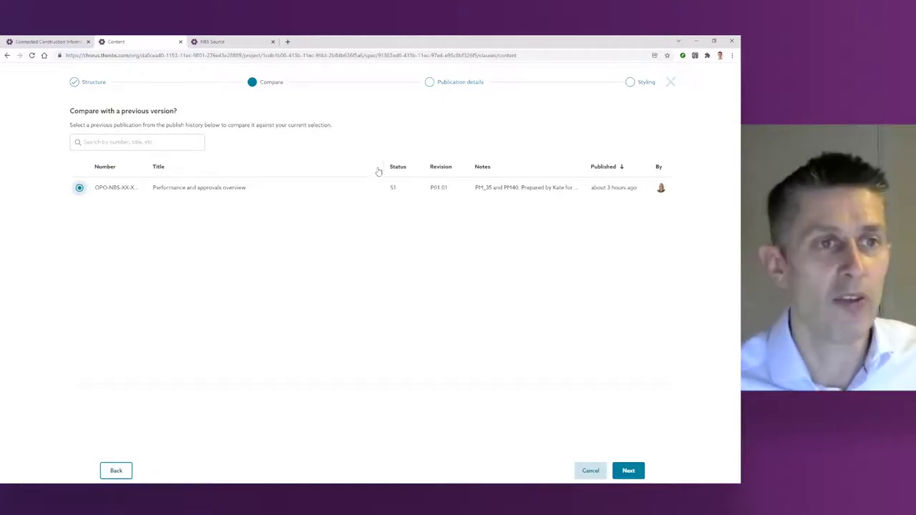
left_click_drag(383, 166, 259, 168)
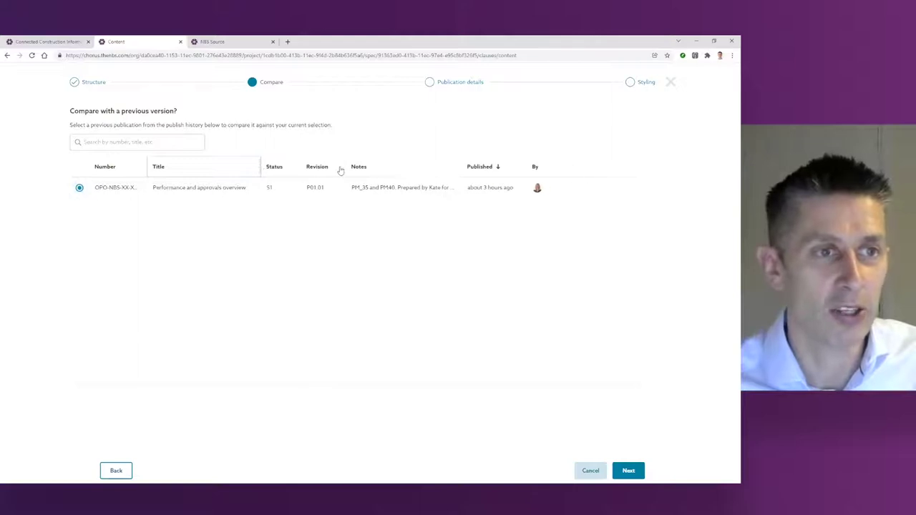
left_click_drag(344, 166, 356, 166)
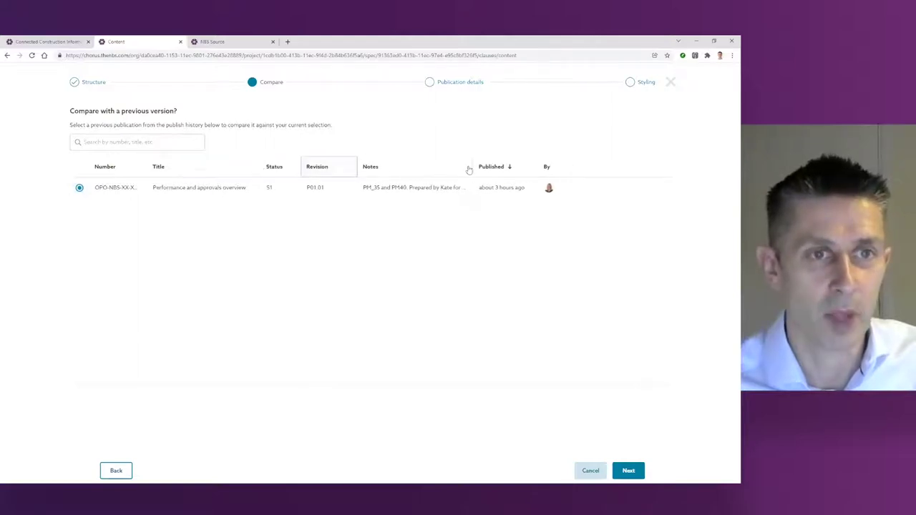
left_click_drag(537, 169, 582, 171)
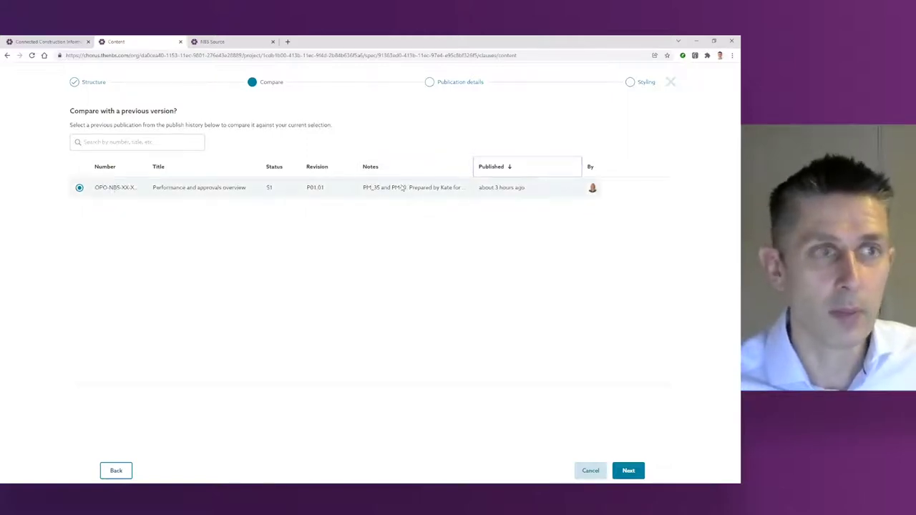
left_click(628, 470)
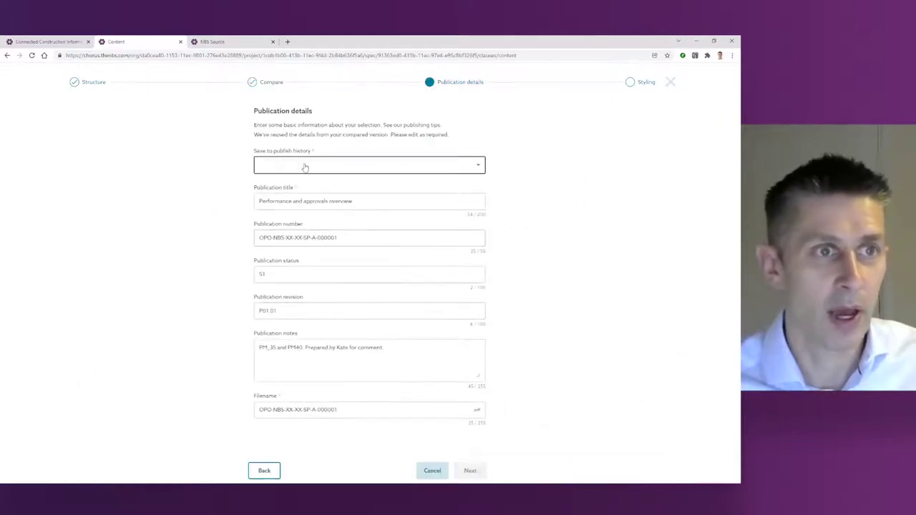
Step: Choose 'Save a copy to the publish history' with publication number 000002
left_click(305, 166)
left_click(289, 183)
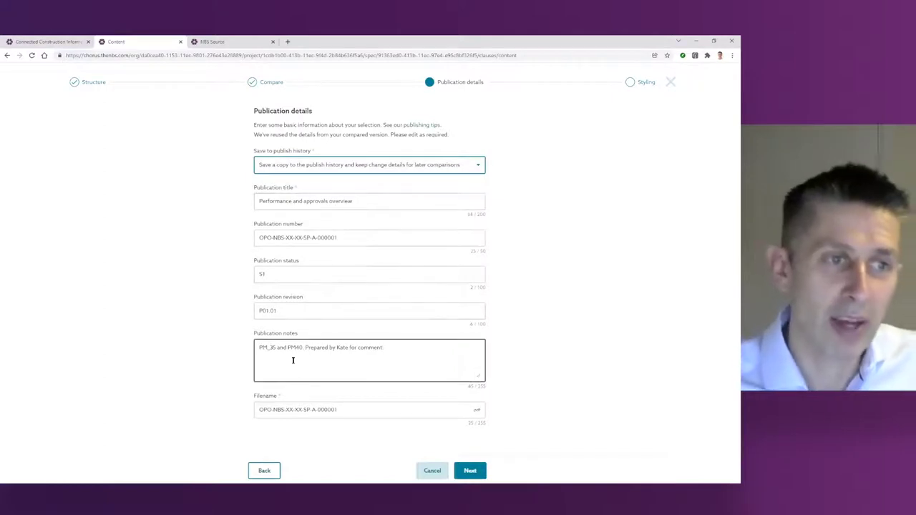
left_click(340, 238)
key("BackSpace")
type("2")
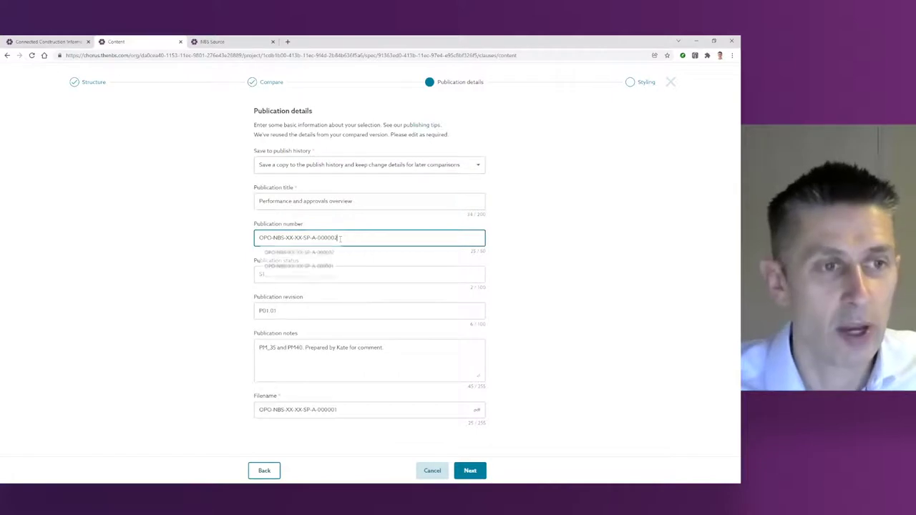
Step: Set revision P01.02 and filename 000002, and add an approval note with the approver's initials
left_click(292, 310)
key("BackSpace")
type("2")
left_click(352, 413)
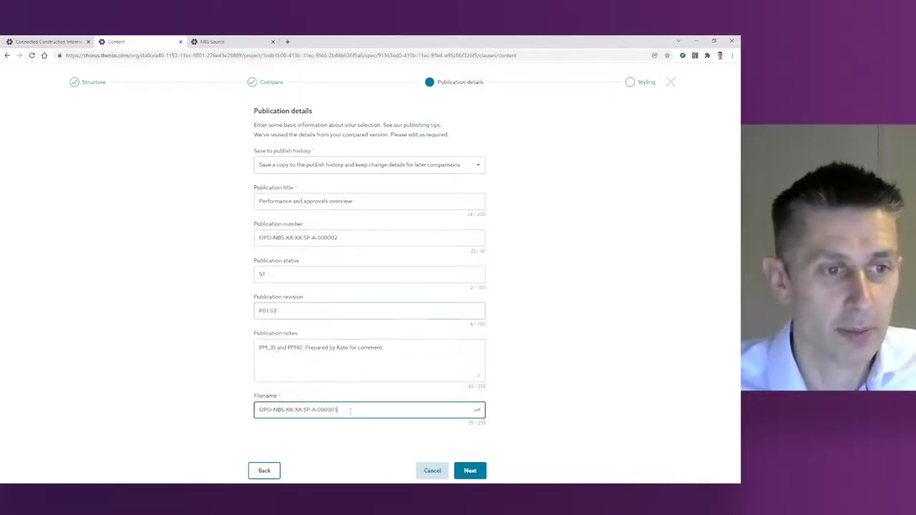
type("2")
left_click(406, 347)
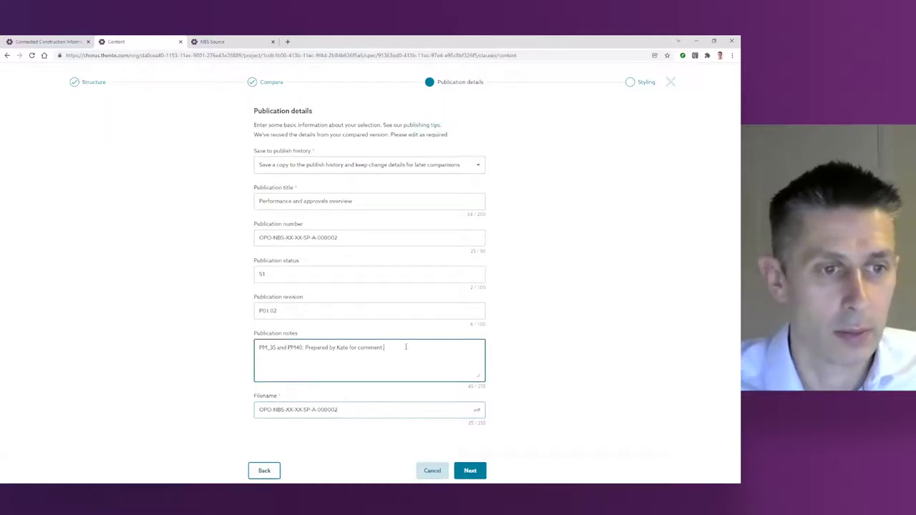
type("Approved by SJH.")
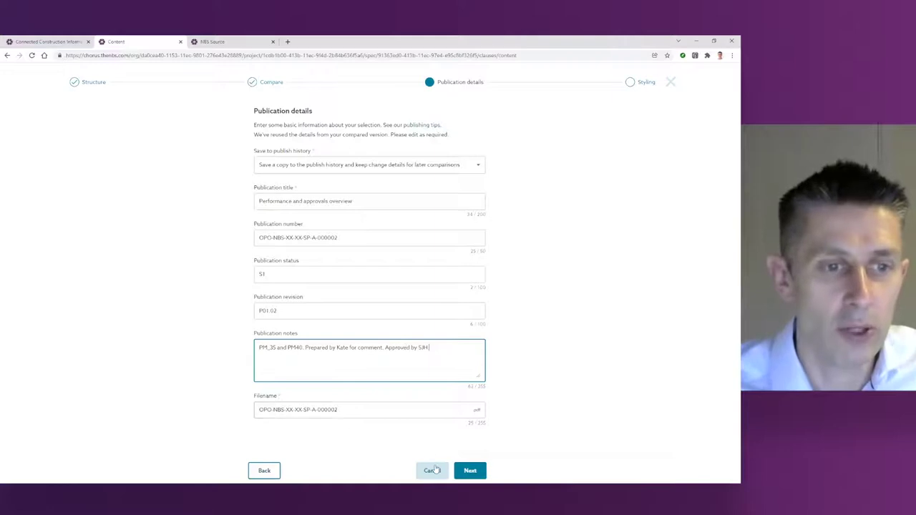
left_click(471, 471)
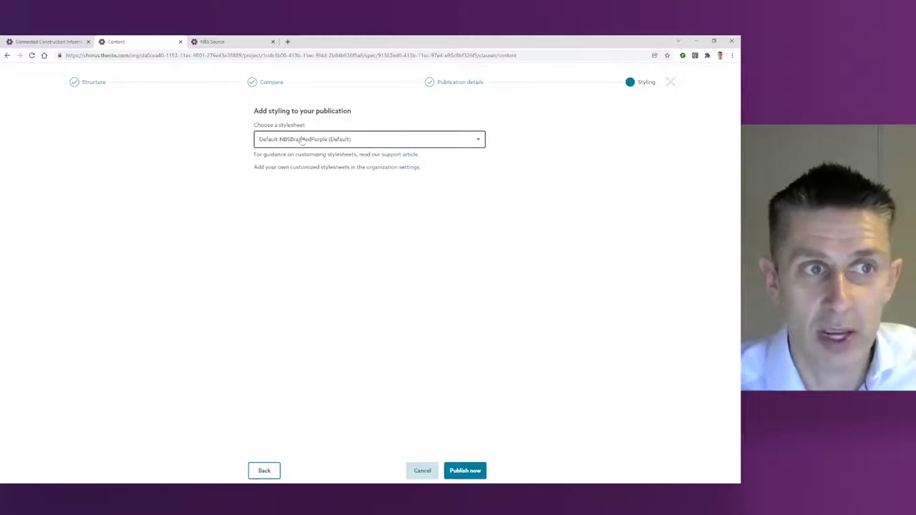
Step: Publish with the Default-NBSBrandedPurple stylesheet and open the downloaded P01.02 PDF
left_click(326, 141)
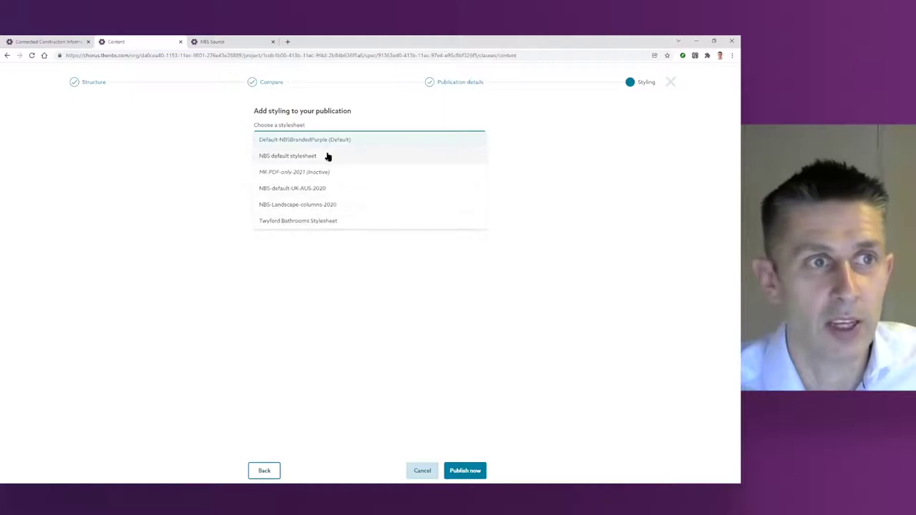
left_click(326, 140)
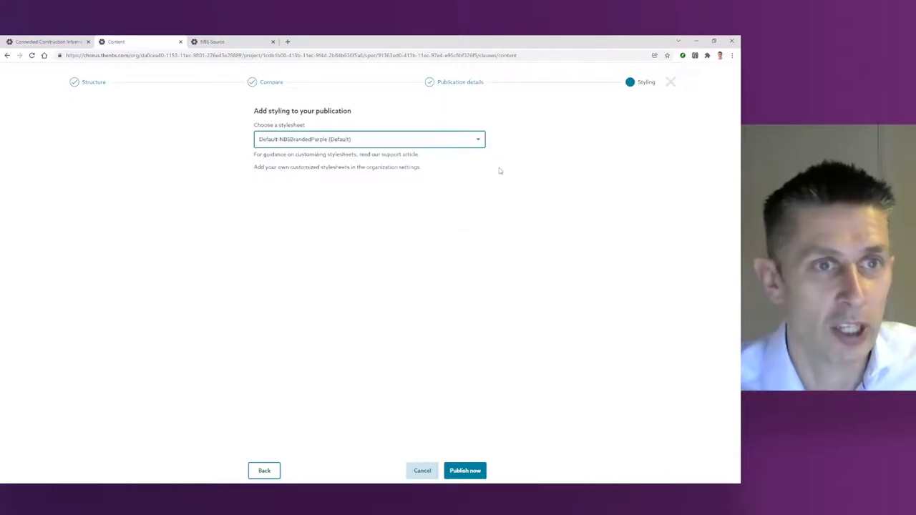
left_click(464, 471)
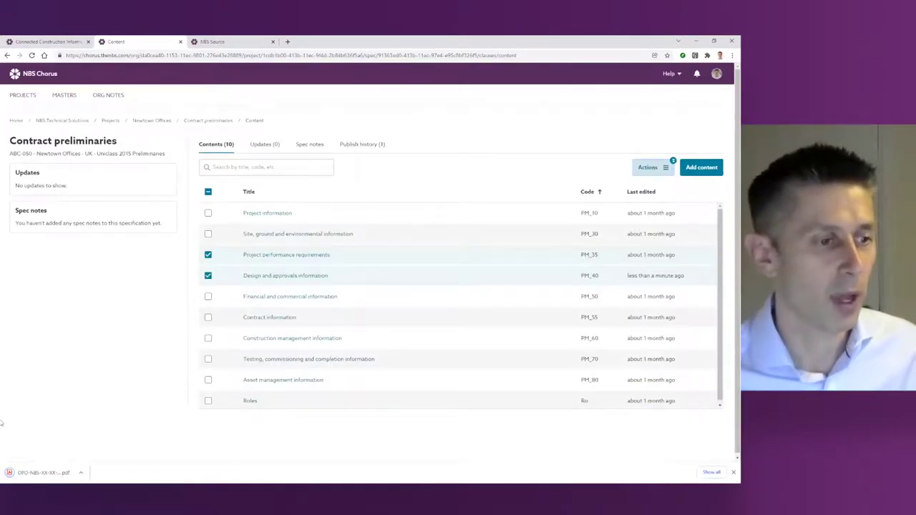
left_click(43, 473)
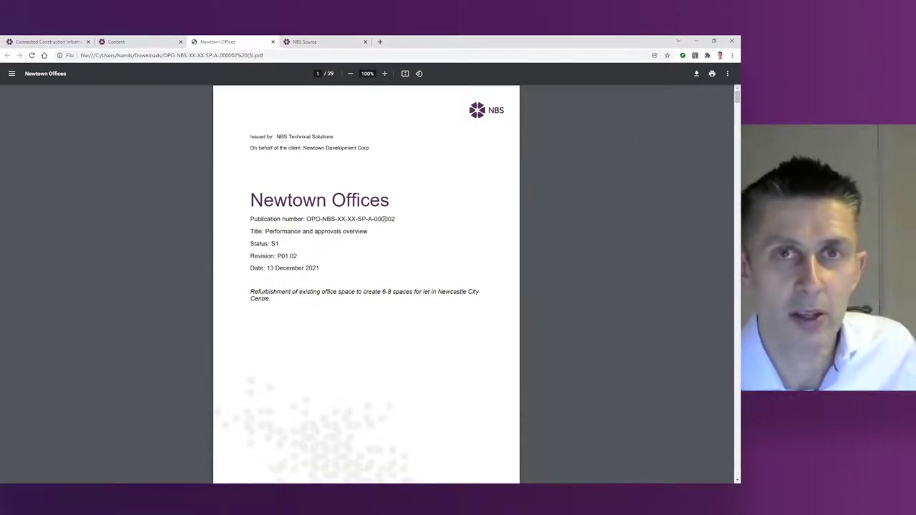
Step: Jump from the PDF contents to PM_40, checking the Added and Revised clauses, then return to Chorus
scroll(374, 269, "down", 4)
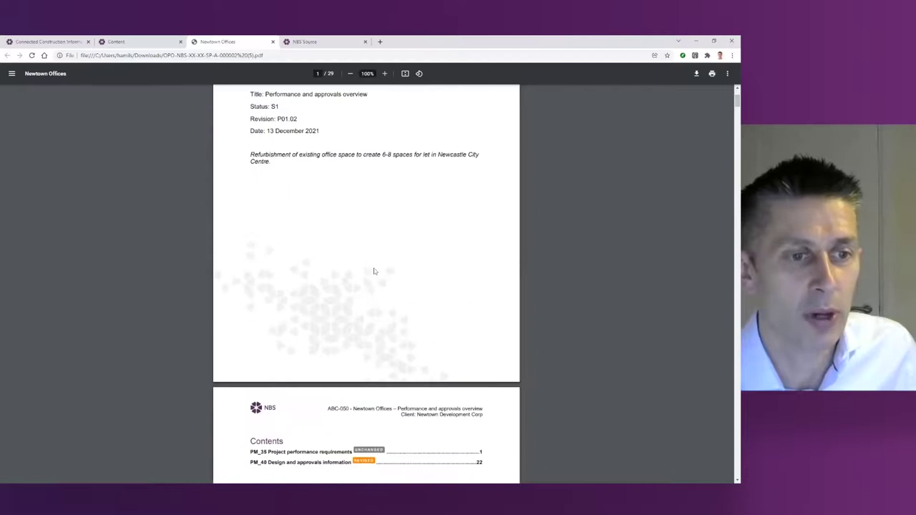
scroll(373, 271, "down", 2)
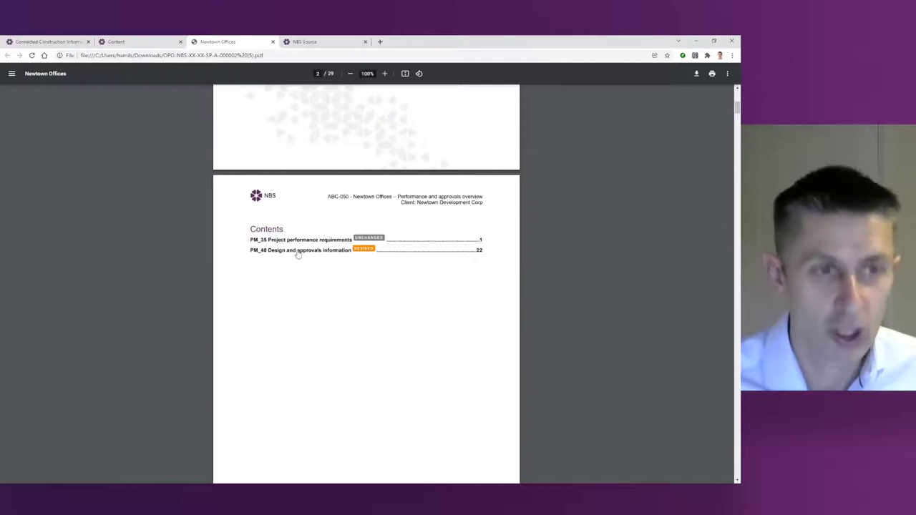
left_click(298, 250)
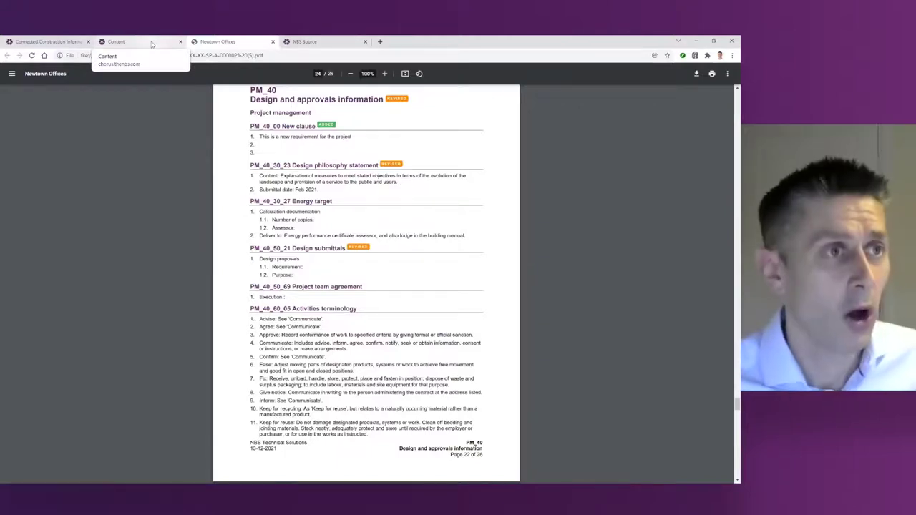
left_click(152, 44)
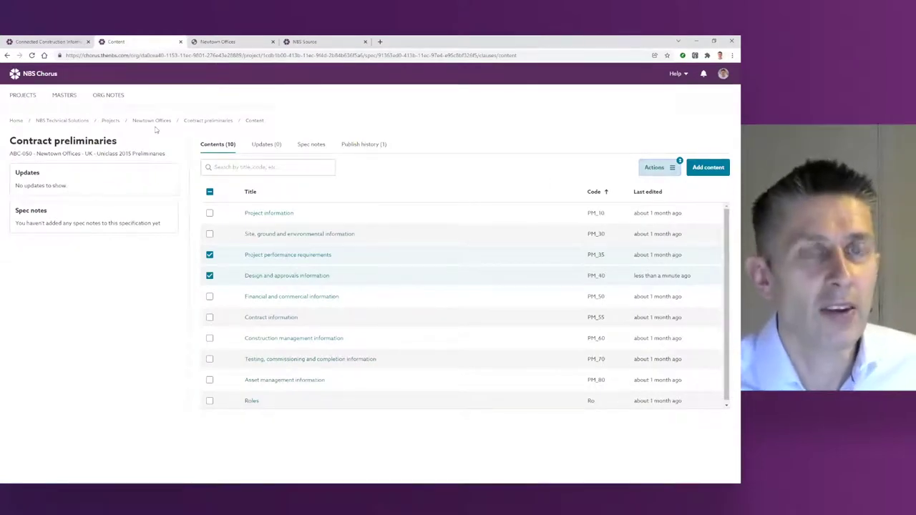
Step: Open the Newtown Offices CAWS spec's Add content page and search for 'template'
left_click(152, 121)
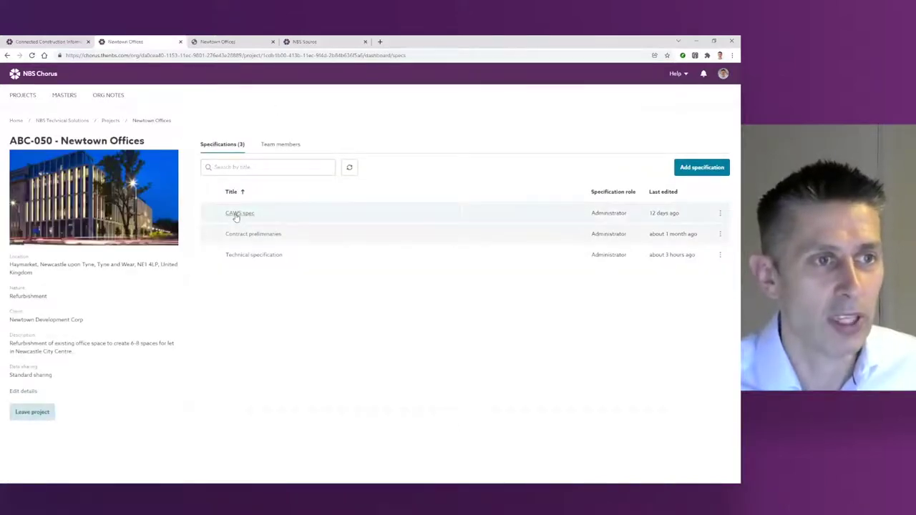
left_click(236, 215)
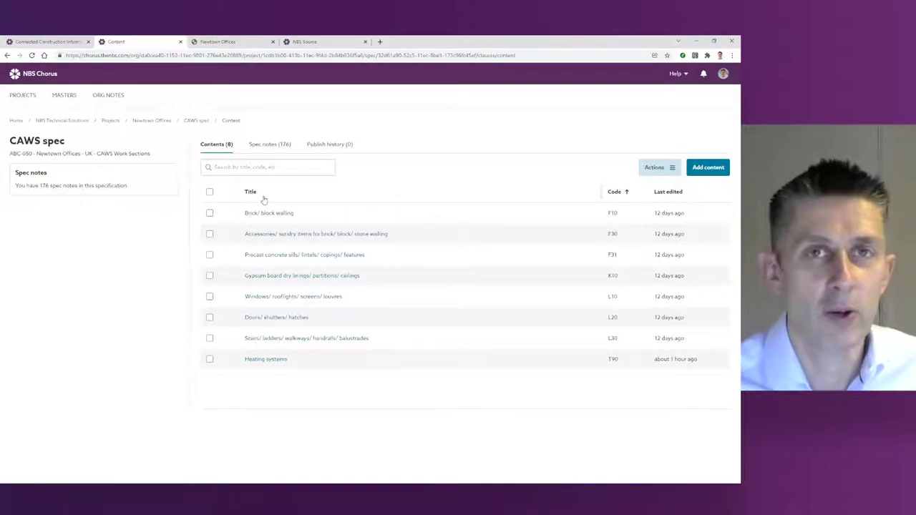
left_click(706, 169)
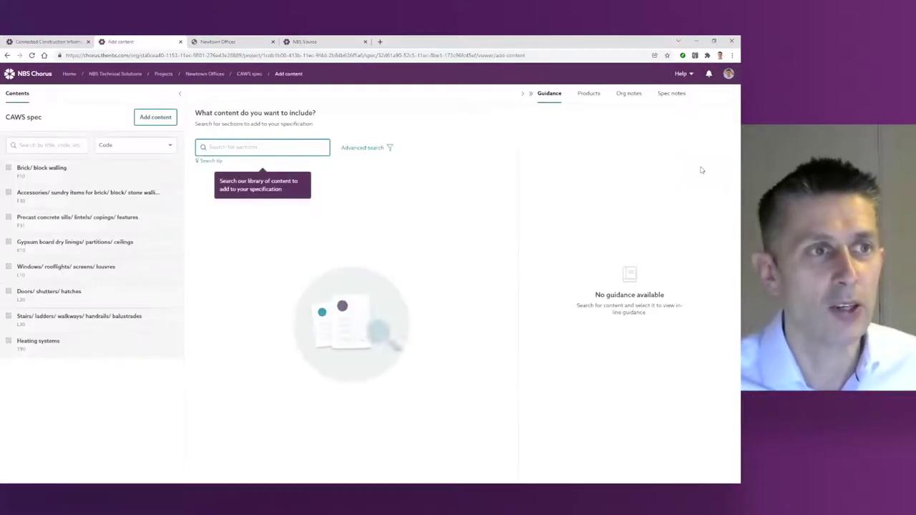
type("brmplate")
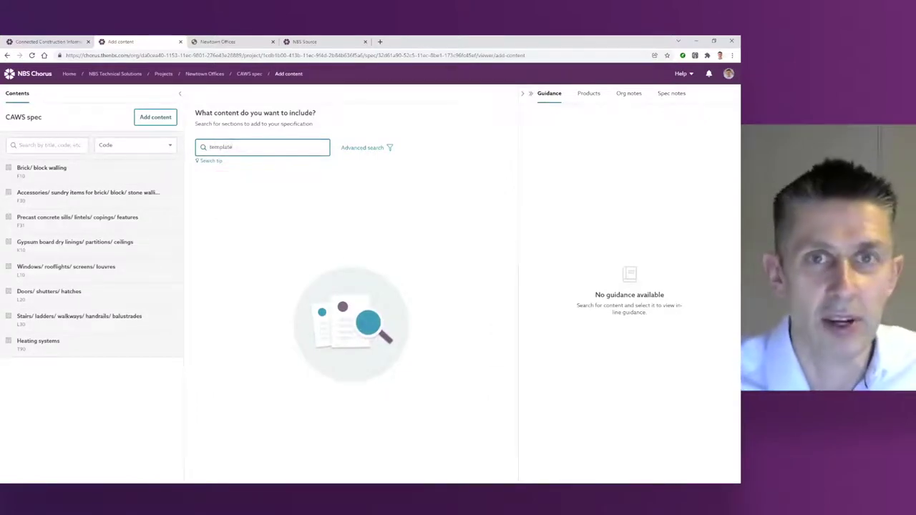
left_click(683, 74)
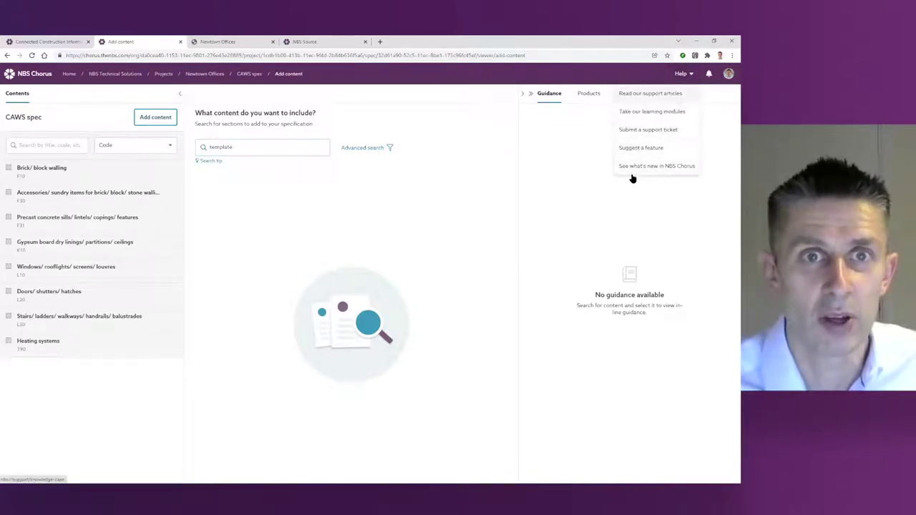
left_click(245, 149)
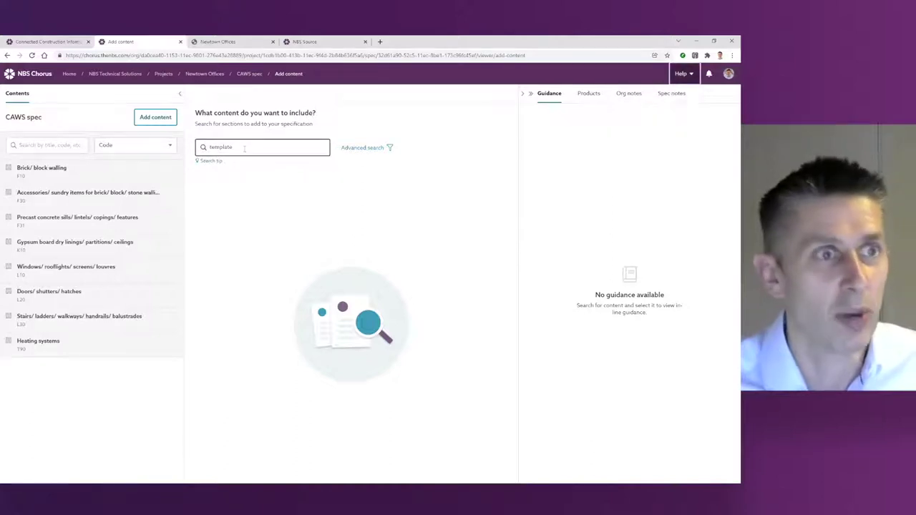
key("Return")
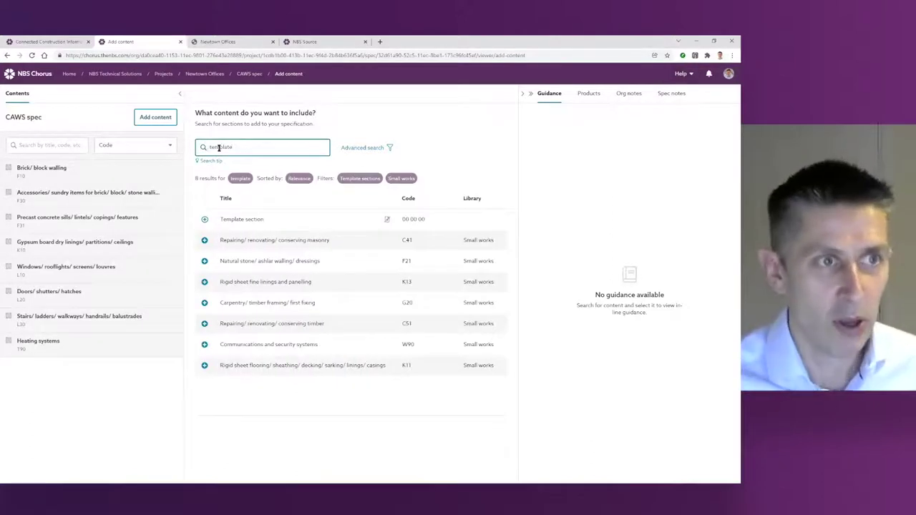
Step: Add Template section 00 00 00 to the CAWS spec and open it
left_click(247, 222)
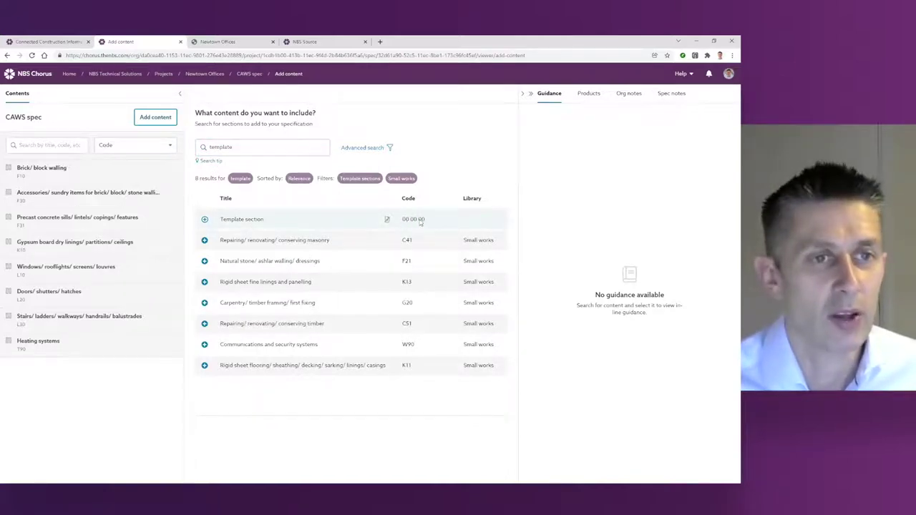
left_click(205, 219)
left_click(44, 174)
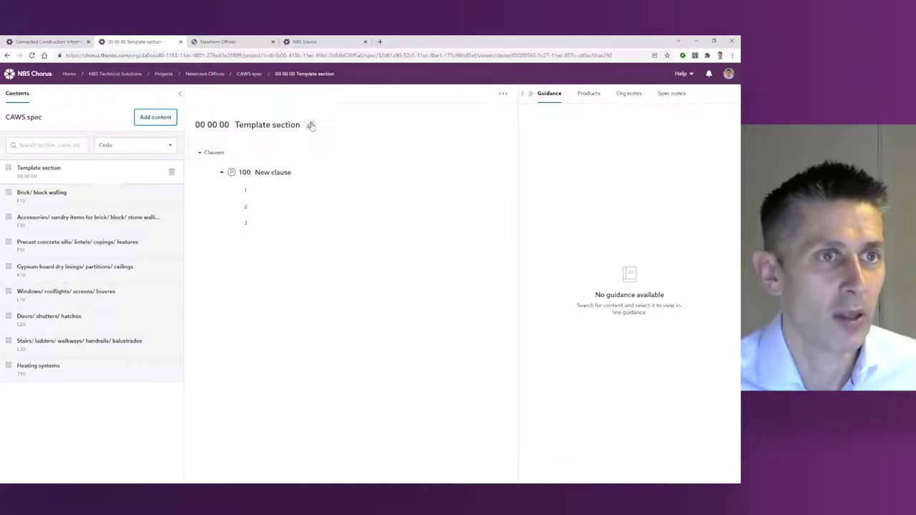
Step: Change the section code to B99 and its title to 'User section', then save
left_click(310, 125)
key("ctrl+a")
type("AA")
key("BackSpace")
key("BackSpace")
type("B99")
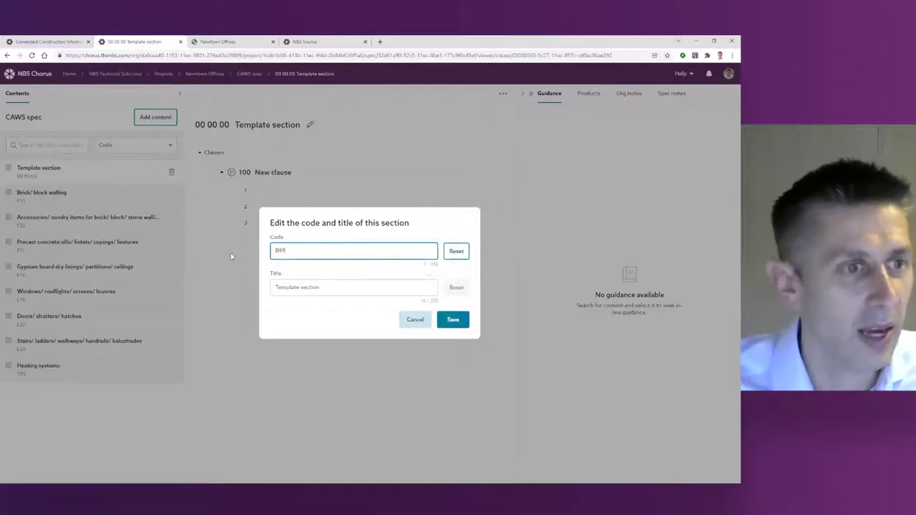
left_click(296, 287)
key("ctrl+a")
type("User sec")
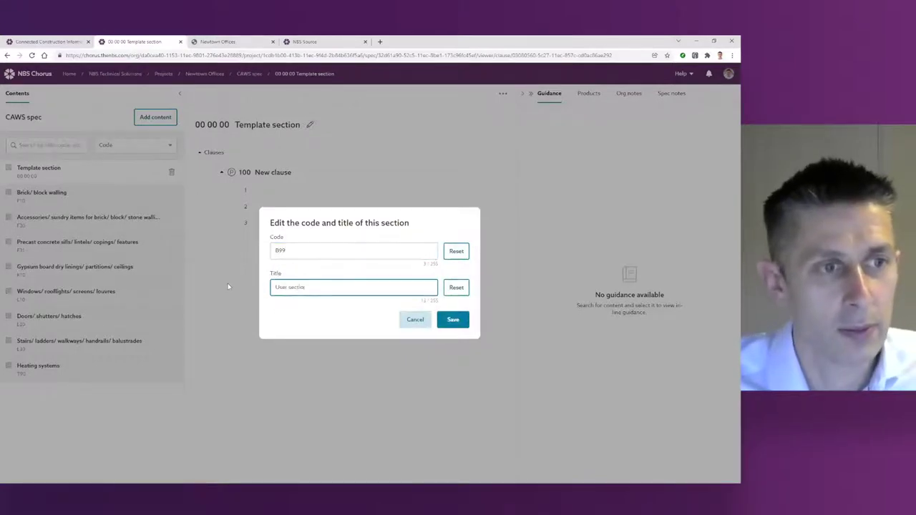
left_click(453, 321)
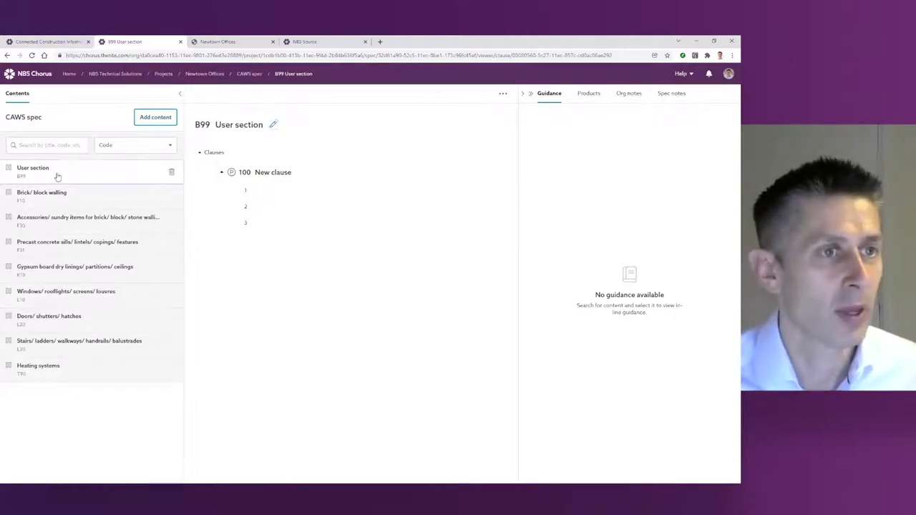
Step: Insert a new clause below clause 100 with code 120 and title 'Further requirements'
left_click(273, 173)
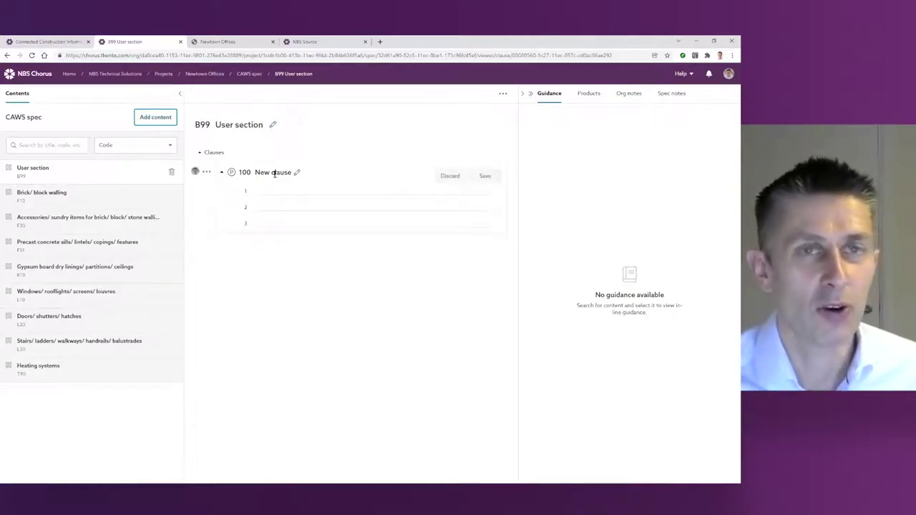
left_click(206, 171)
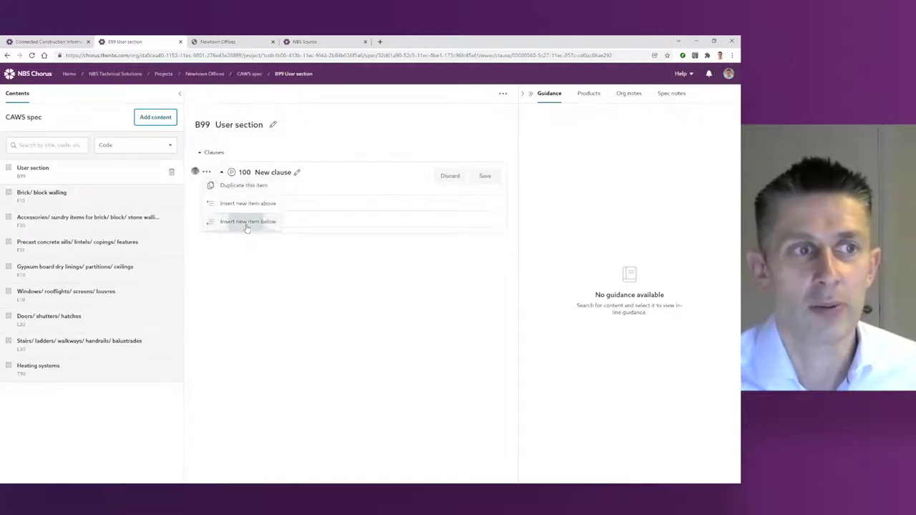
left_click(248, 222)
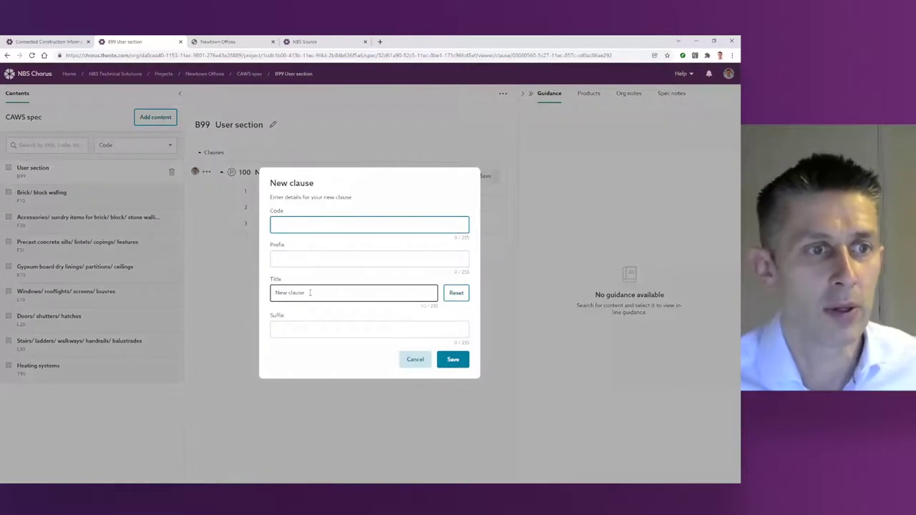
left_click_drag(310, 292, 237, 290)
type("F")
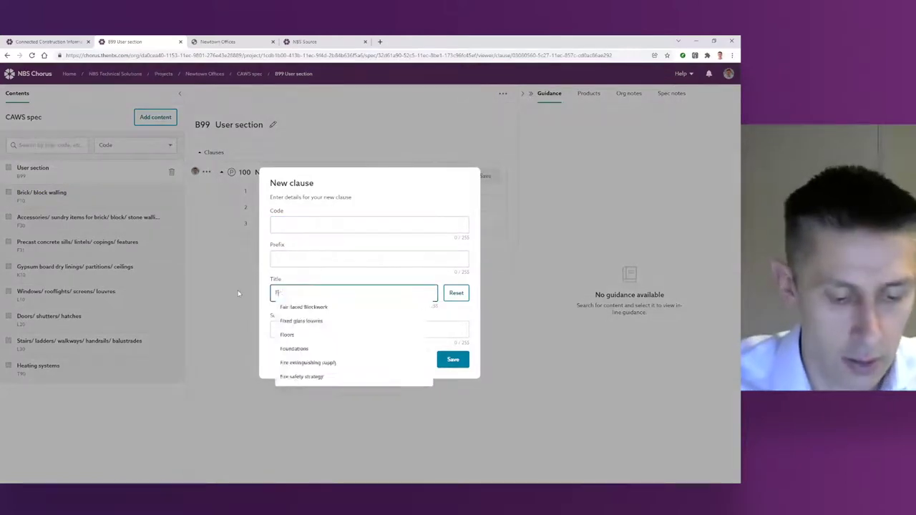
type("urther")
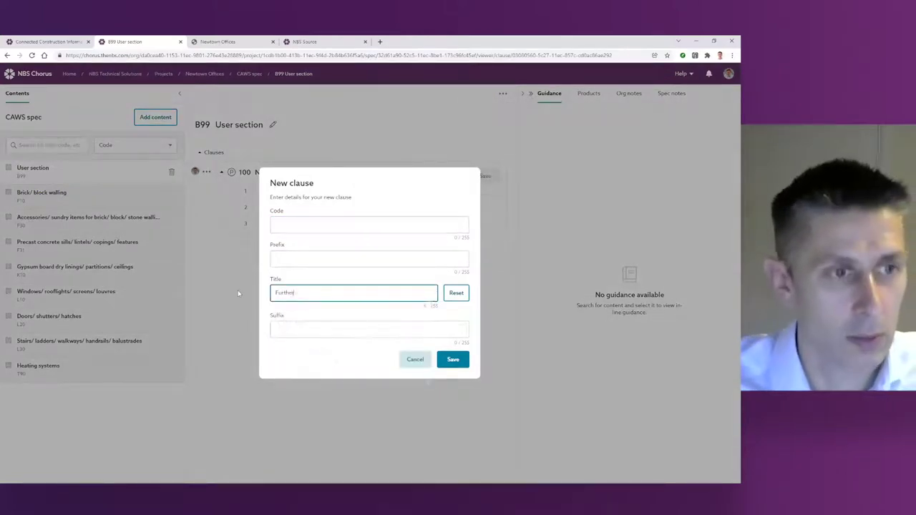
type(" requirements")
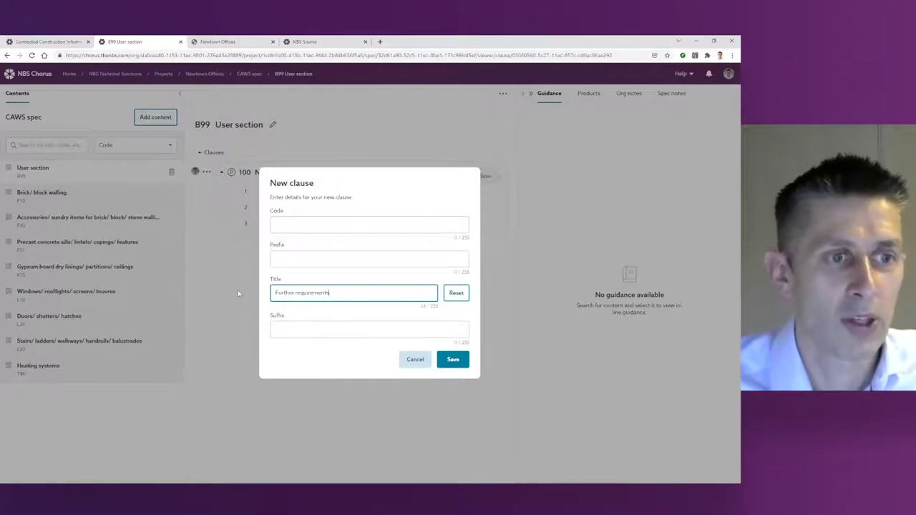
left_click(276, 257)
left_click(290, 226)
type("120")
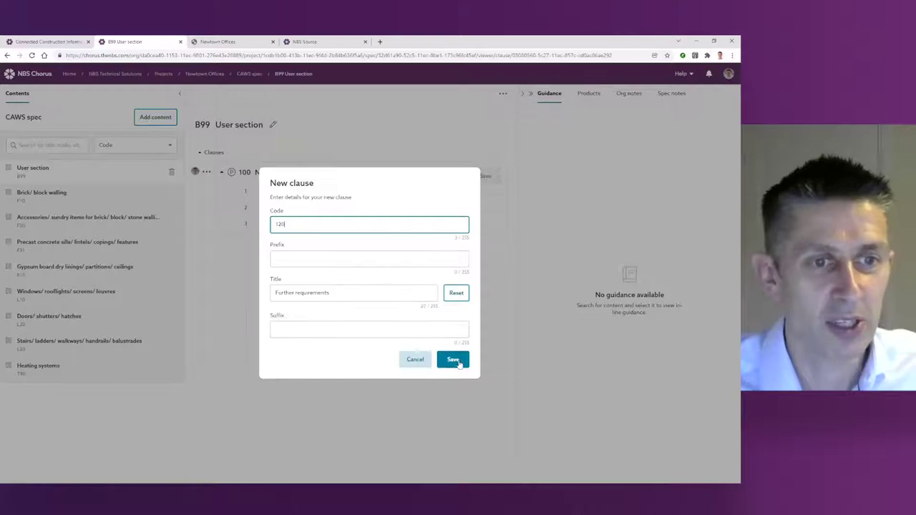
left_click(455, 360)
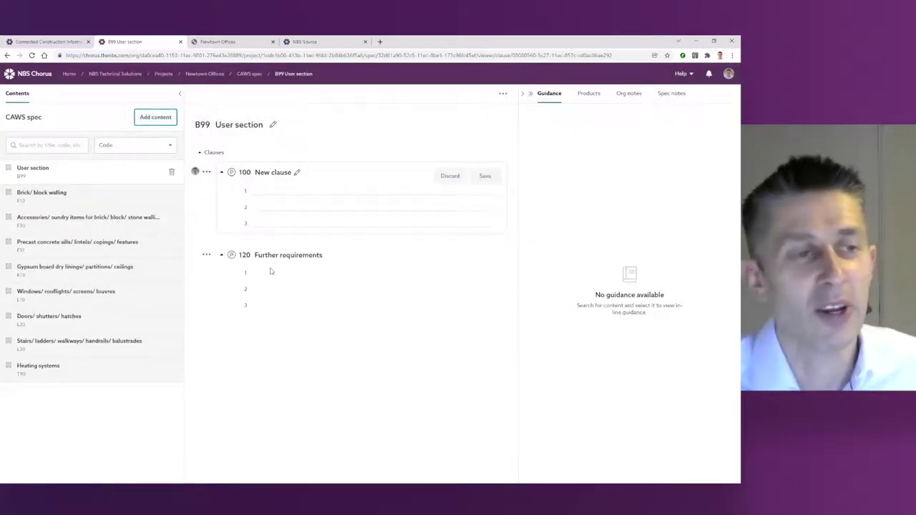
Step: Enter 'Introduction' on line 1 and add an indented 'Client org' row under Organization details
left_click(271, 274)
type("Intro")
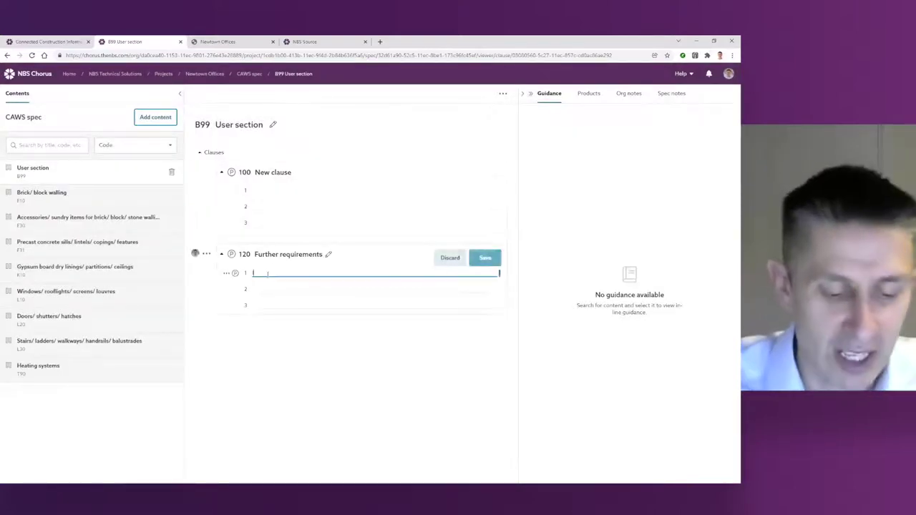
type("duction")
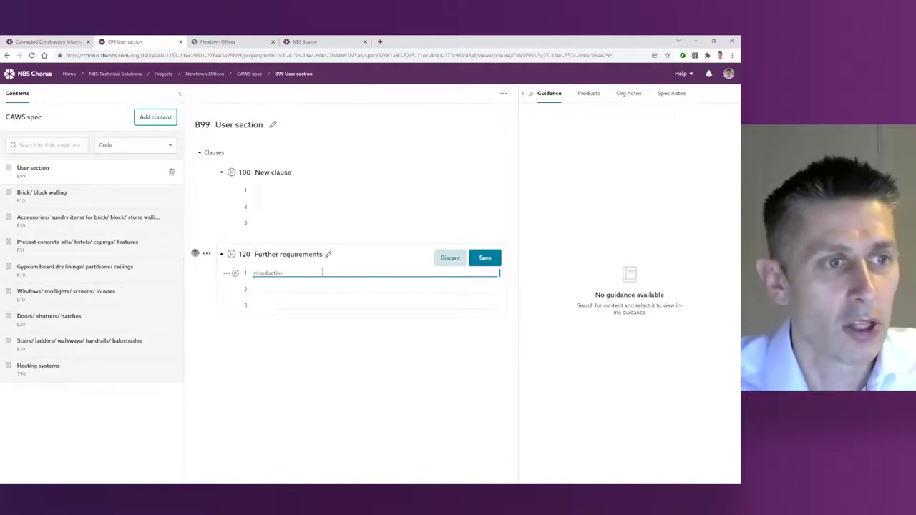
left_click(259, 290)
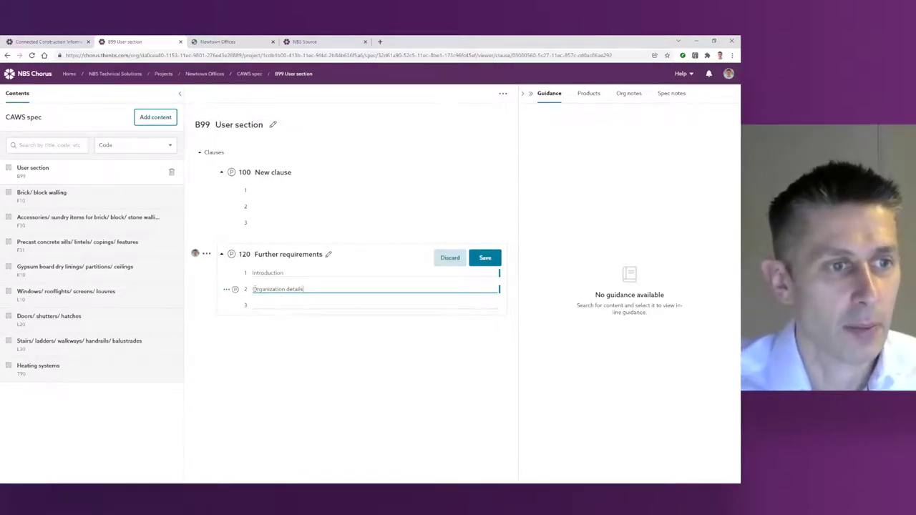
left_click(227, 289)
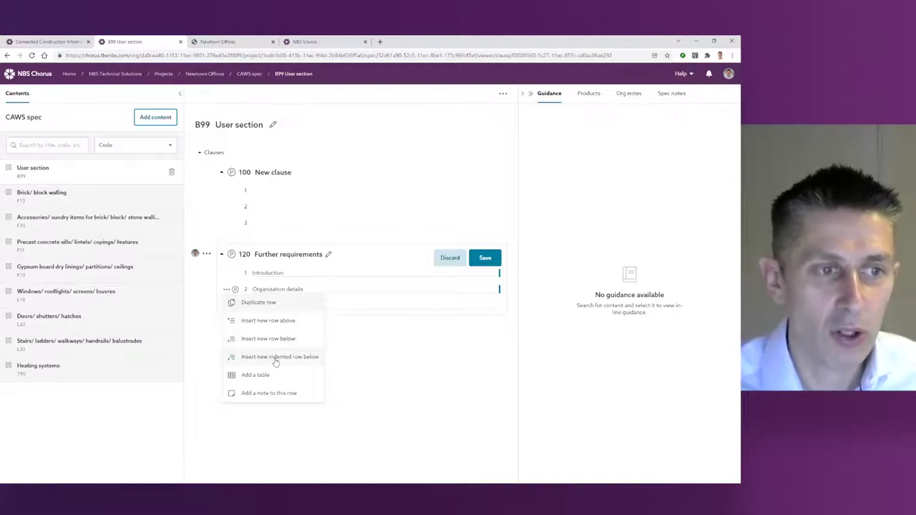
left_click(276, 358)
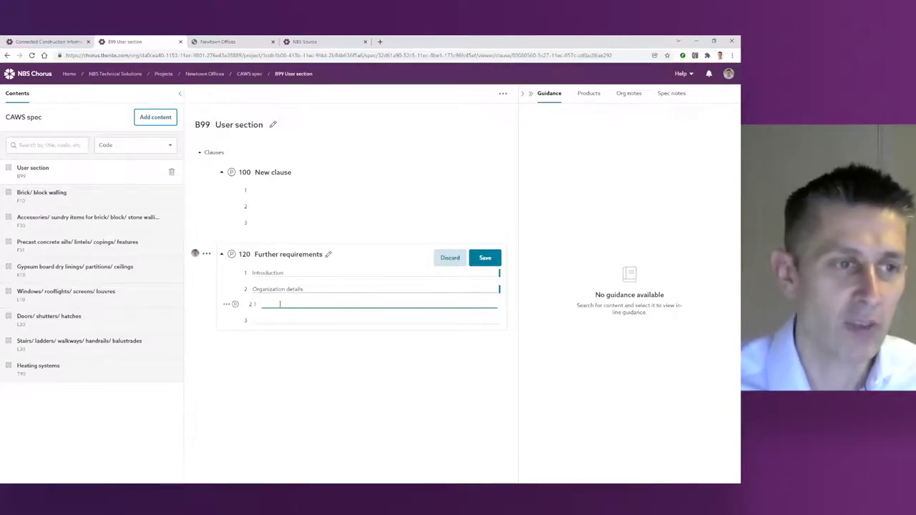
type("Client")
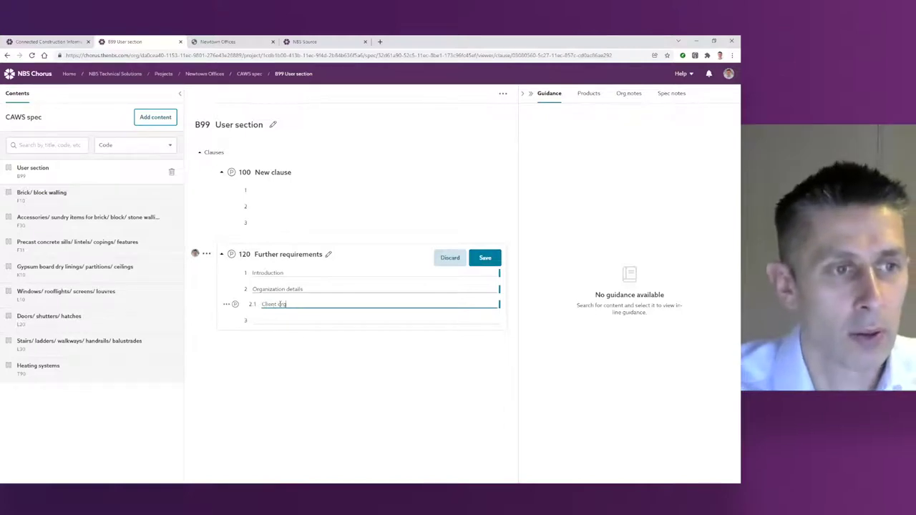
type(" org")
Step: Nest a Newcastle office row under Client org and an empty 2.1.1.1 row beneath it
left_click(226, 304)
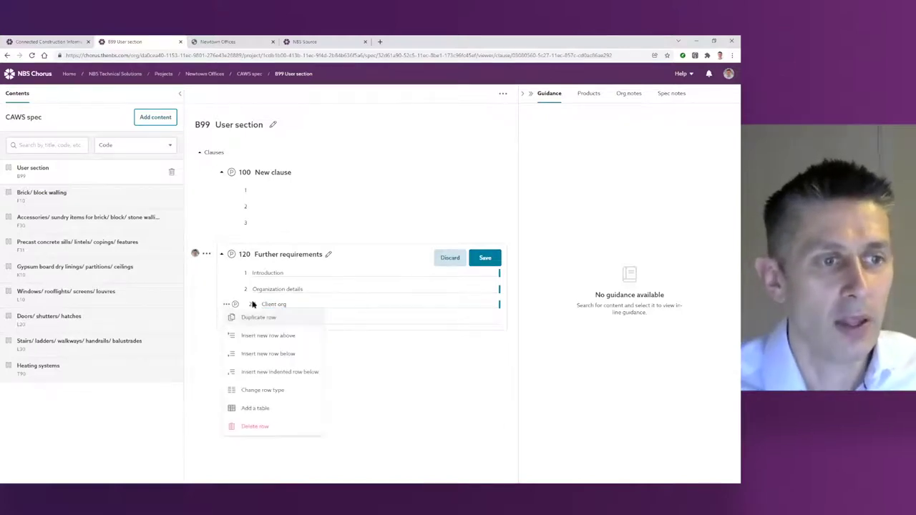
left_click(276, 373)
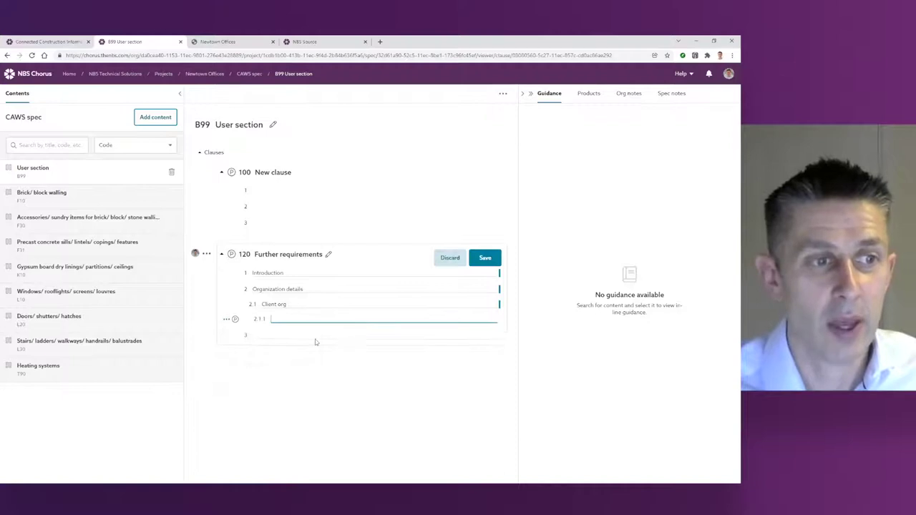
type("Man")
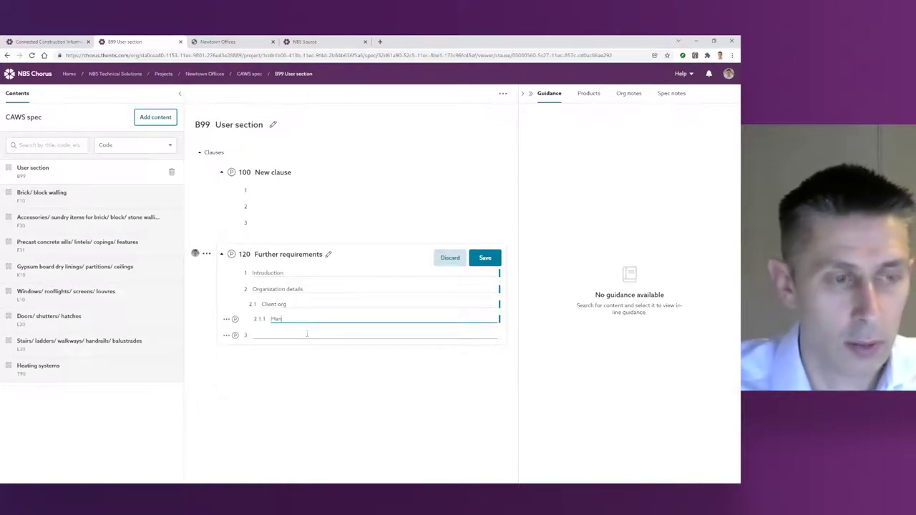
key("BackSpace")
key("BackSpace")
key("BackSpace")
key("BackSpace")
key("BackSpace")
key("BackSpace")
key("BackSpace")
key("BackSpace")
key("BackSpace")
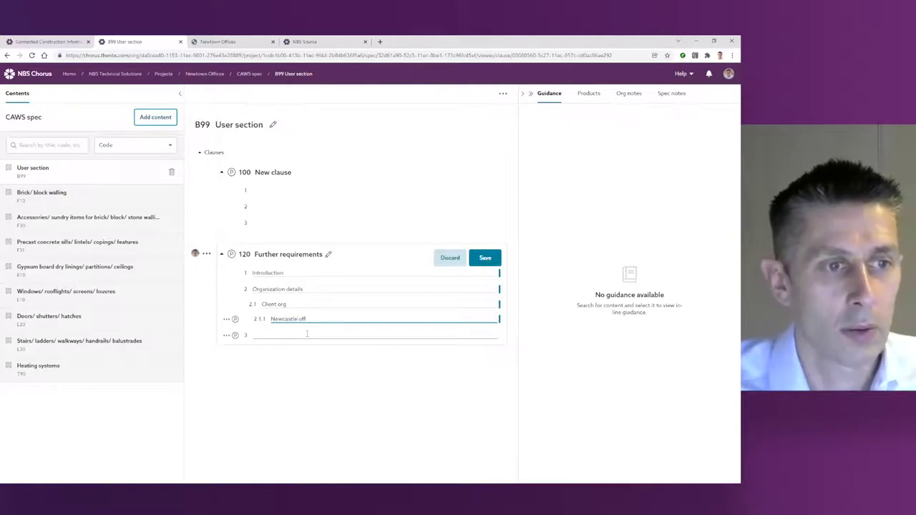
left_click(226, 319)
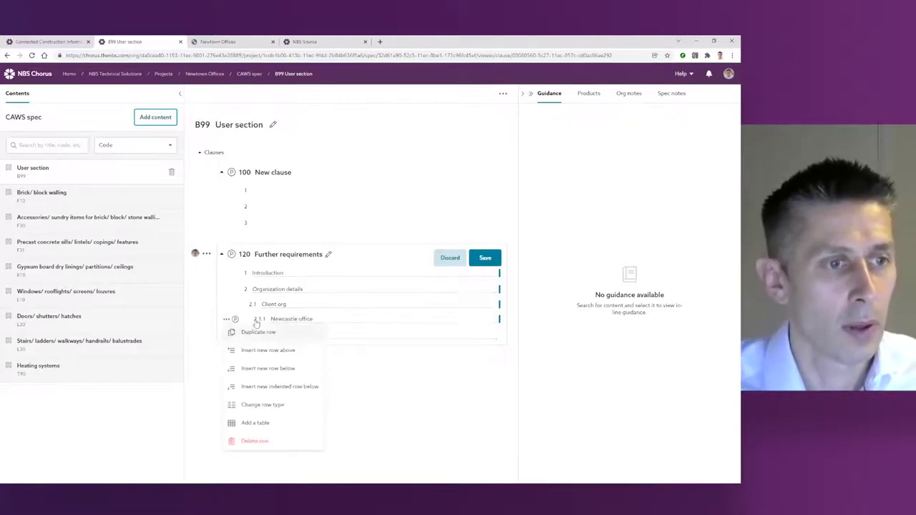
left_click(277, 387)
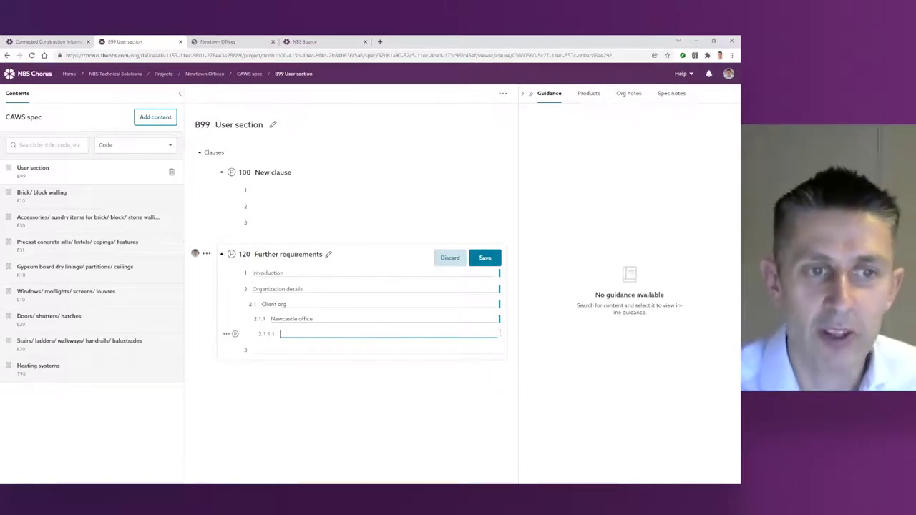
left_click(226, 334)
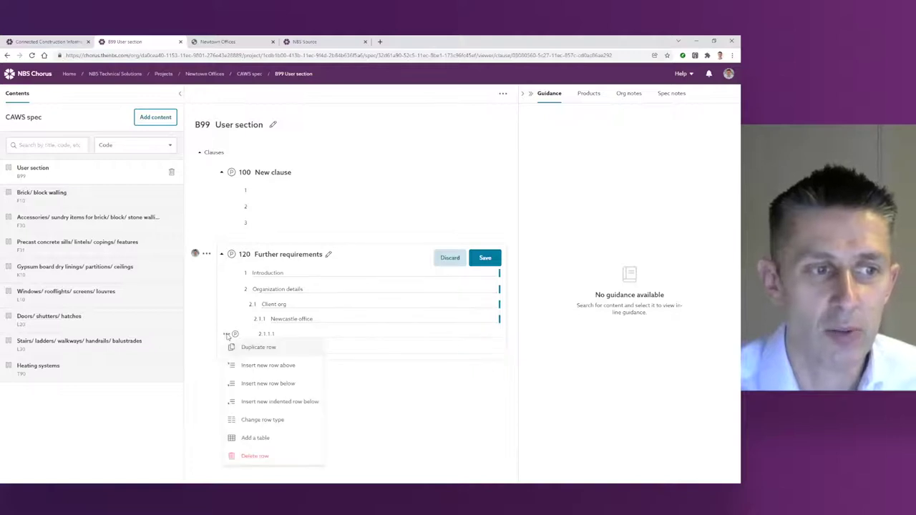
Step: Make row 2.1.1.1 a label/value row: Address, 'Old Post Office'
left_click(278, 392)
left_click(292, 335)
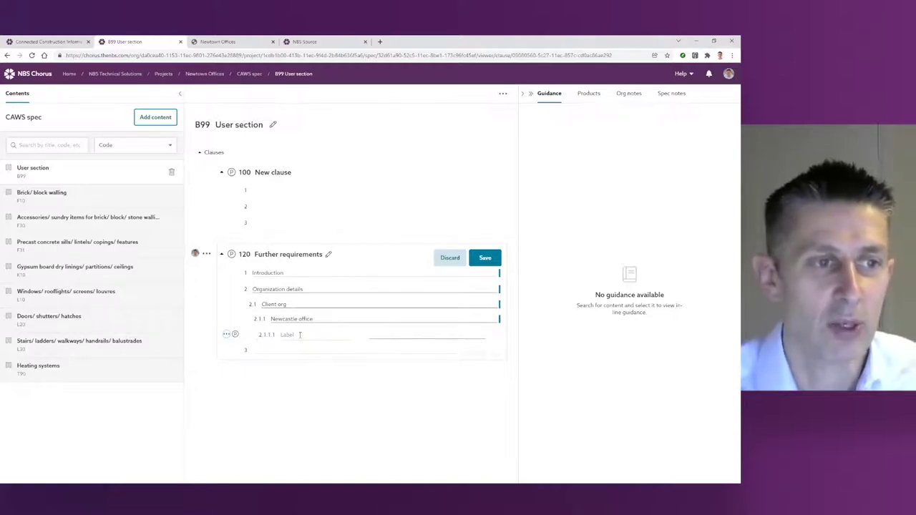
type("Address")
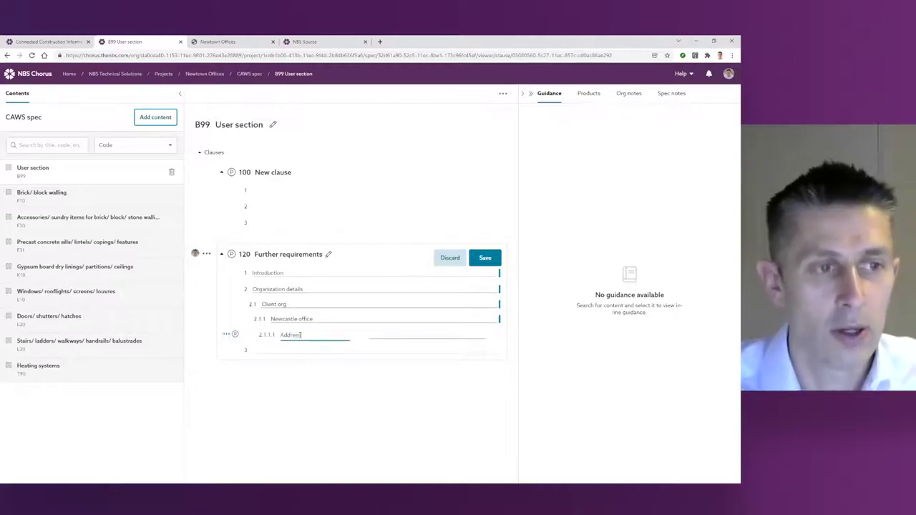
key("Tab")
type("Old Plst Office")
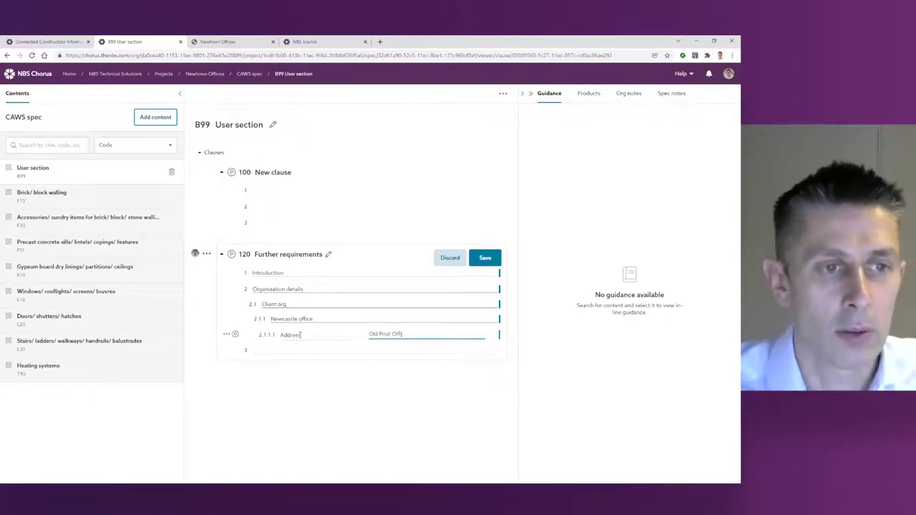
Step: Add row 2.1.1.2 as an Email label/value row with the contact e-mail, and save the clause
left_click(226, 335)
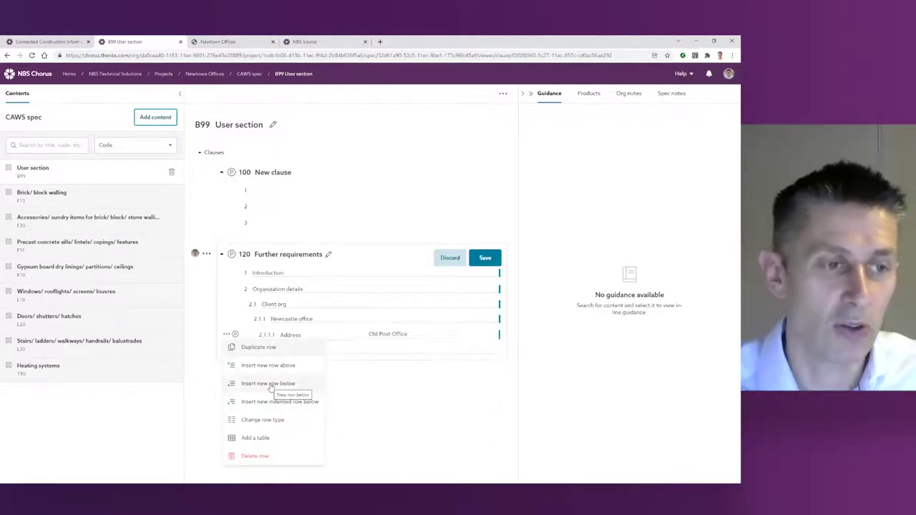
left_click(270, 386)
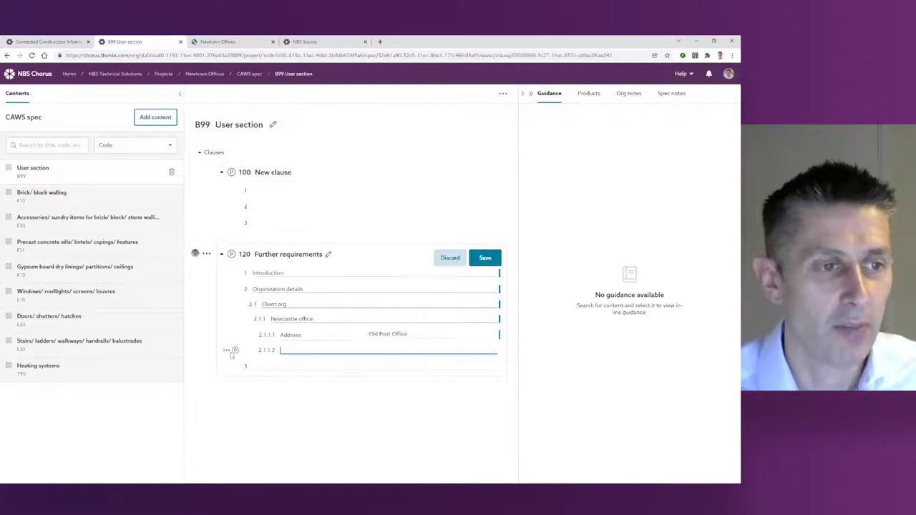
left_click(226, 350)
left_click(264, 436)
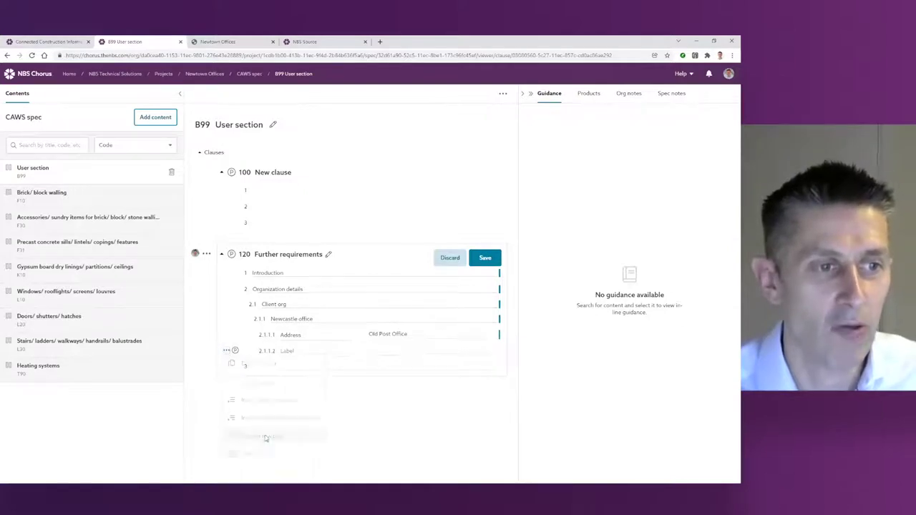
type("Email")
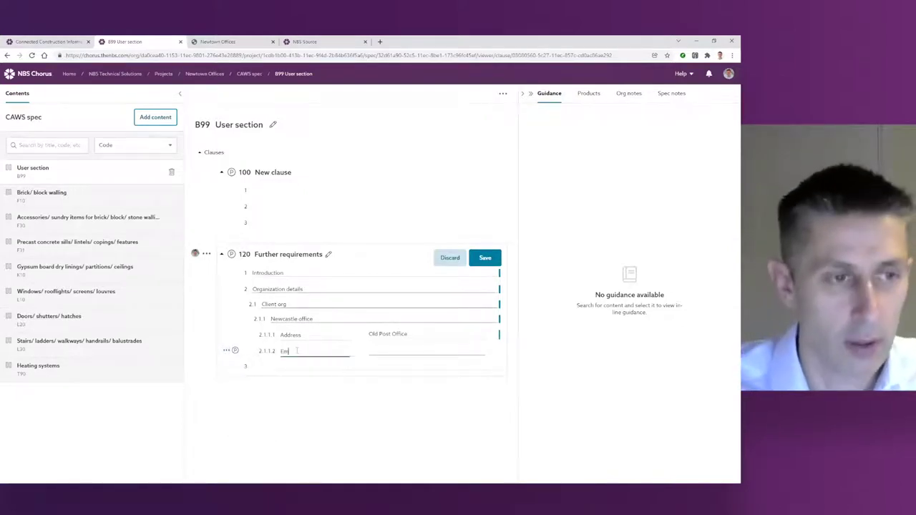
key("Tab")
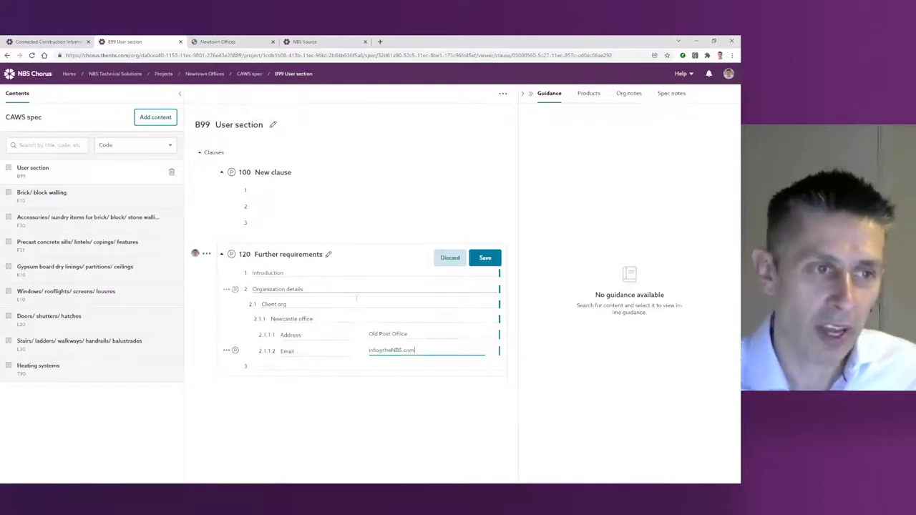
left_click(485, 258)
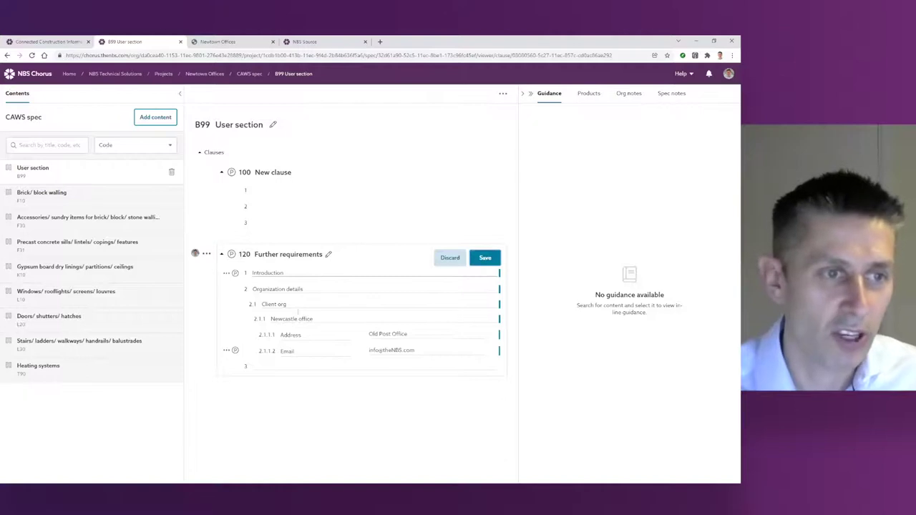
Step: Set item 3 to 'Table example', save it, and insert an empty table beneath it
left_click(268, 366)
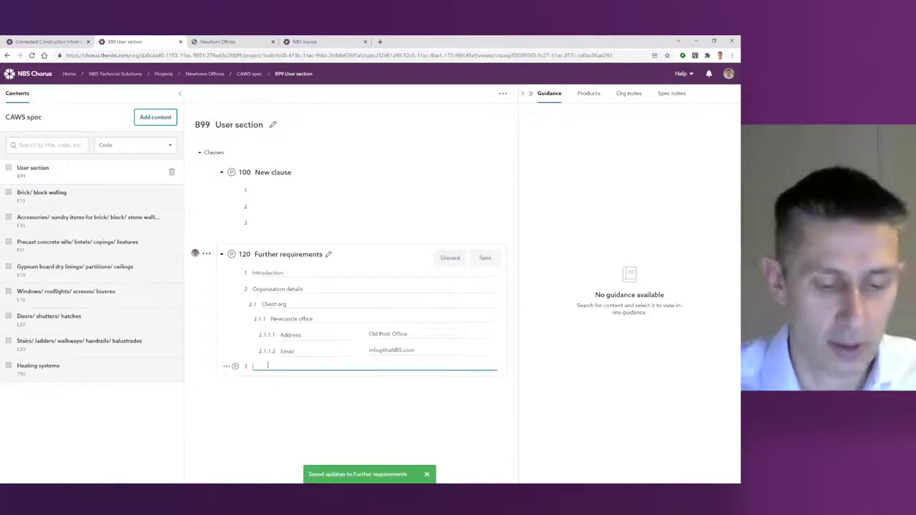
type("Table items")
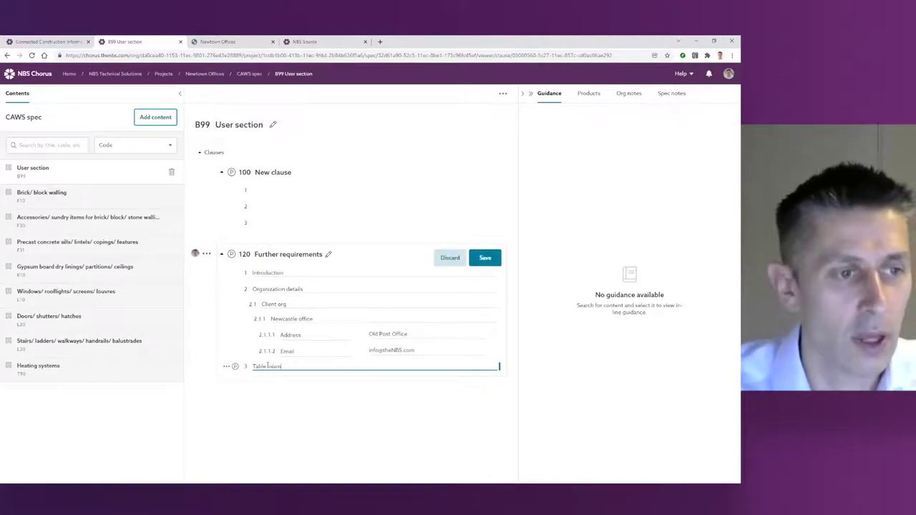
type("ple")
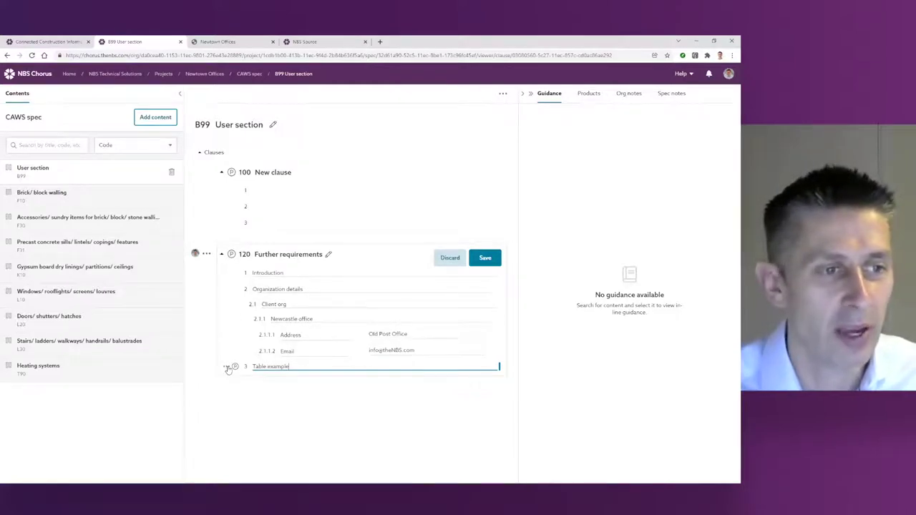
key("ctrl+s")
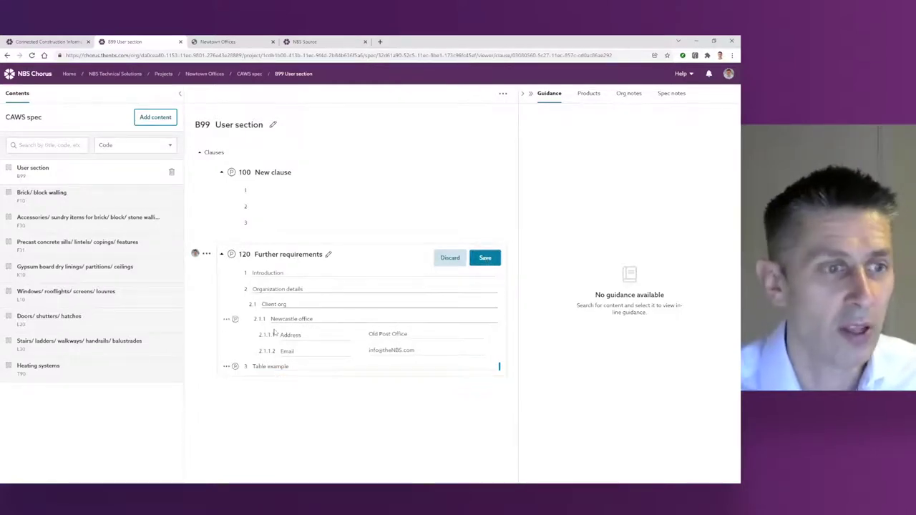
left_click(226, 367)
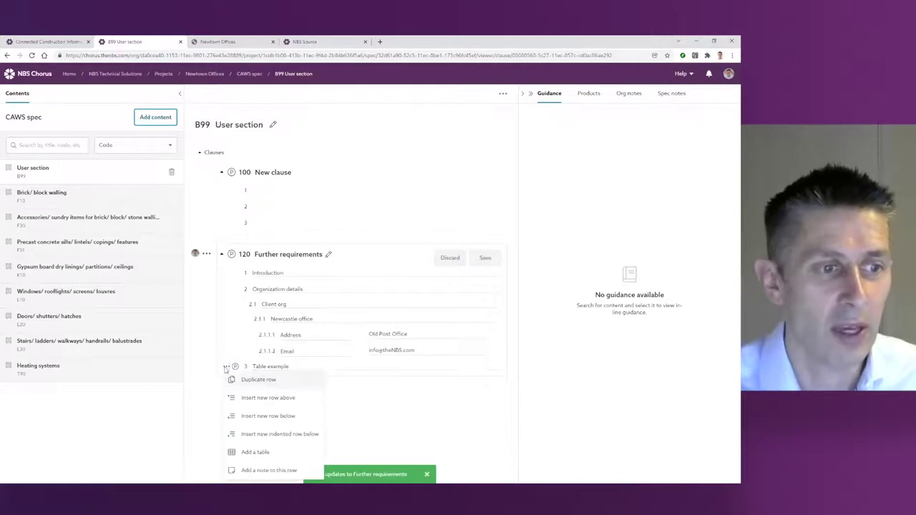
left_click(256, 452)
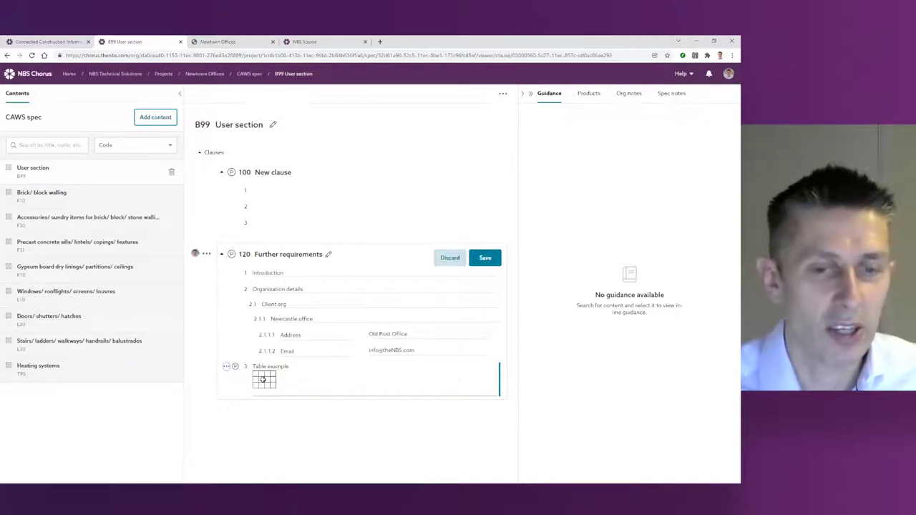
Step: Make the top row a header with columns Org, Role, Key contact and Responsibilities
left_click(263, 380)
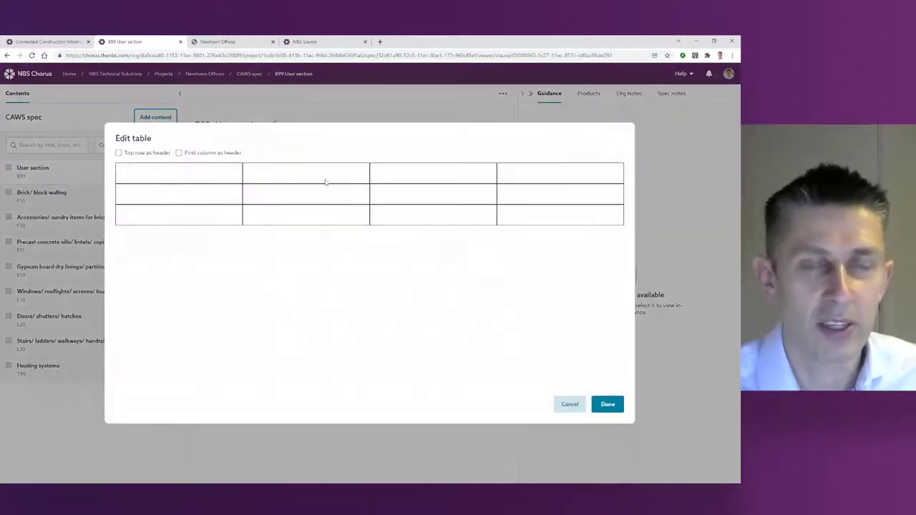
left_click(139, 154)
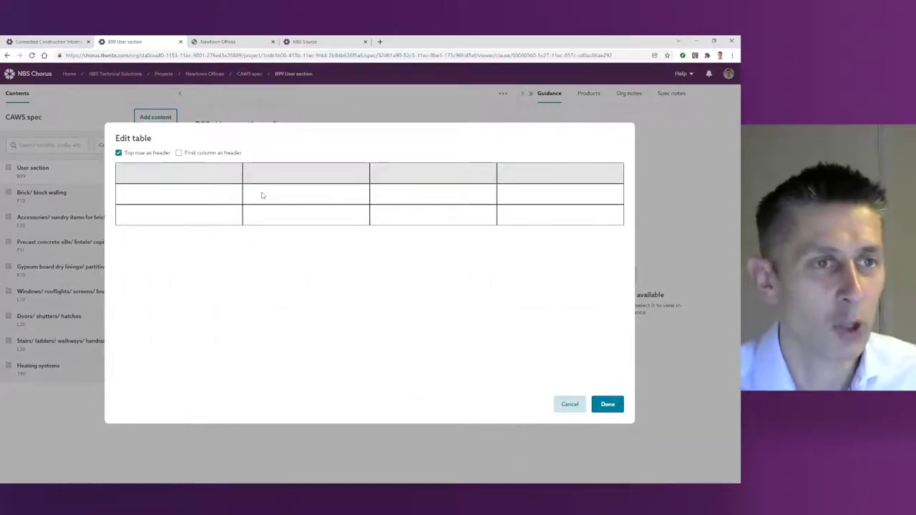
left_click(513, 172)
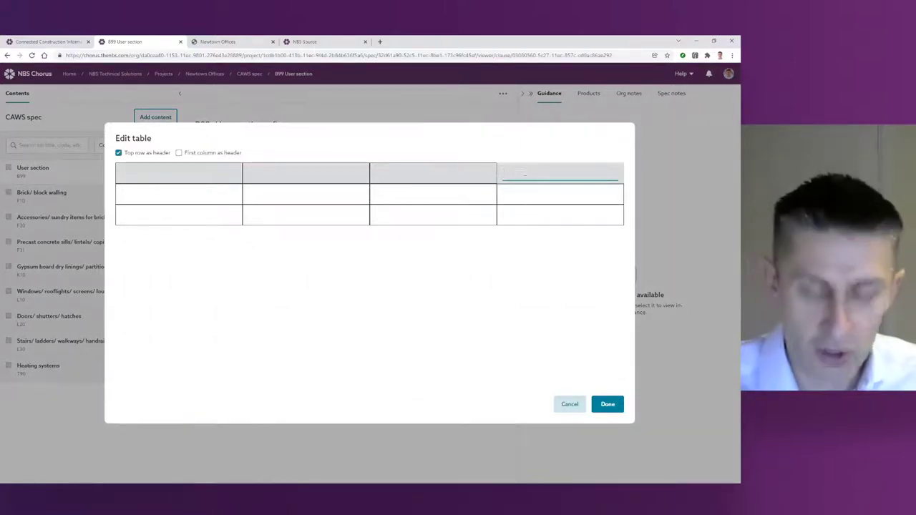
right_click(525, 174)
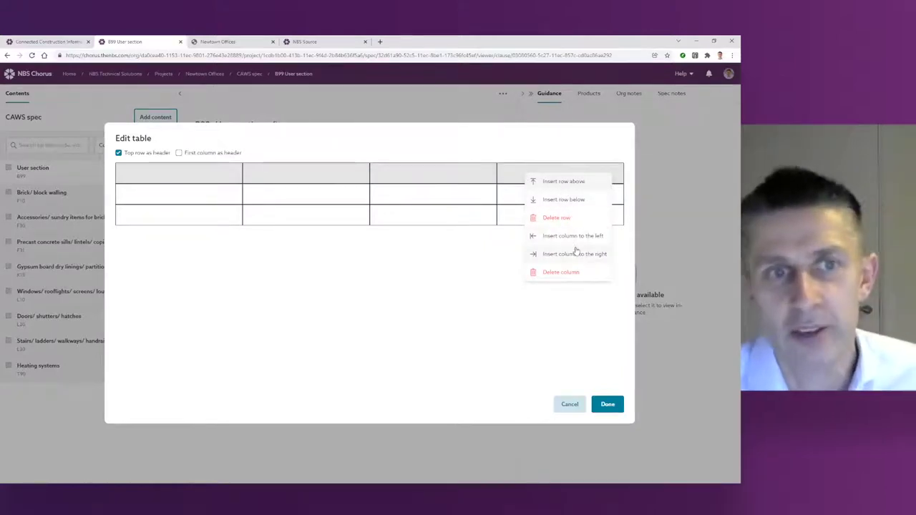
left_click(185, 176)
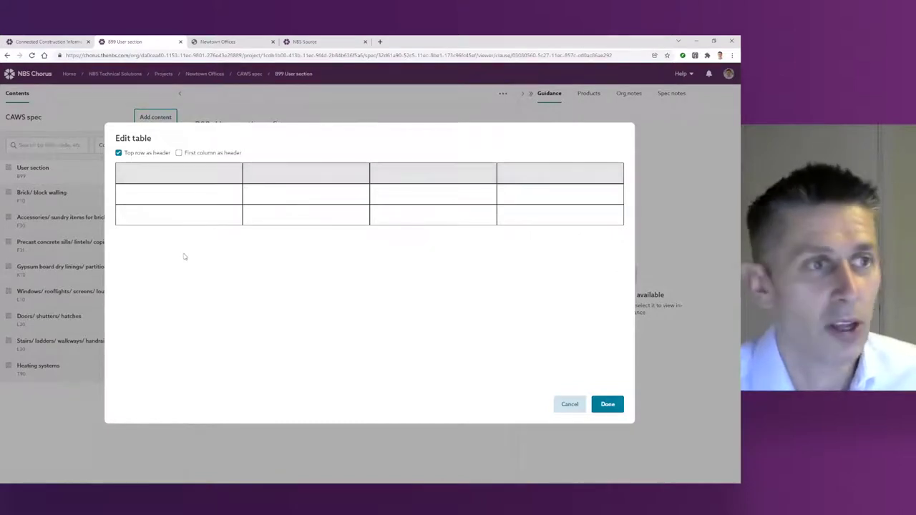
left_click(157, 177)
type("Org")
key("Tab")
type("Role")
key("Tab")
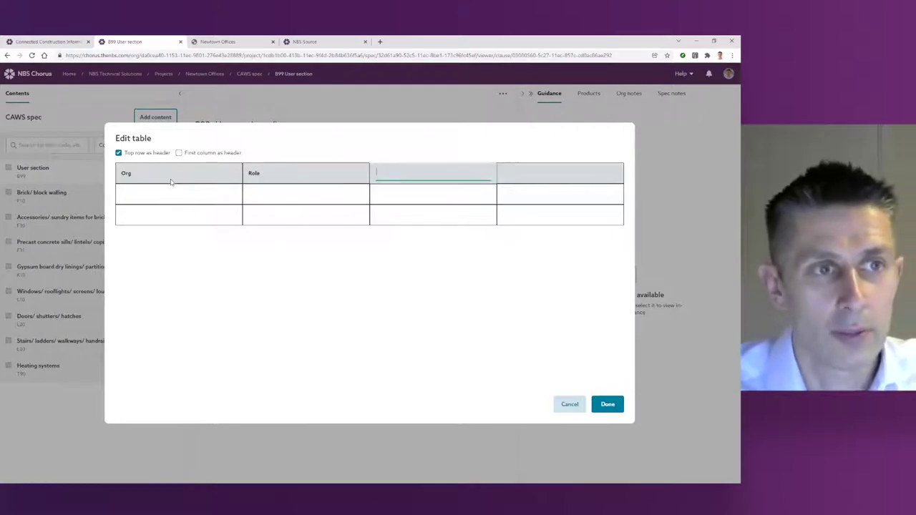
type("Key contact")
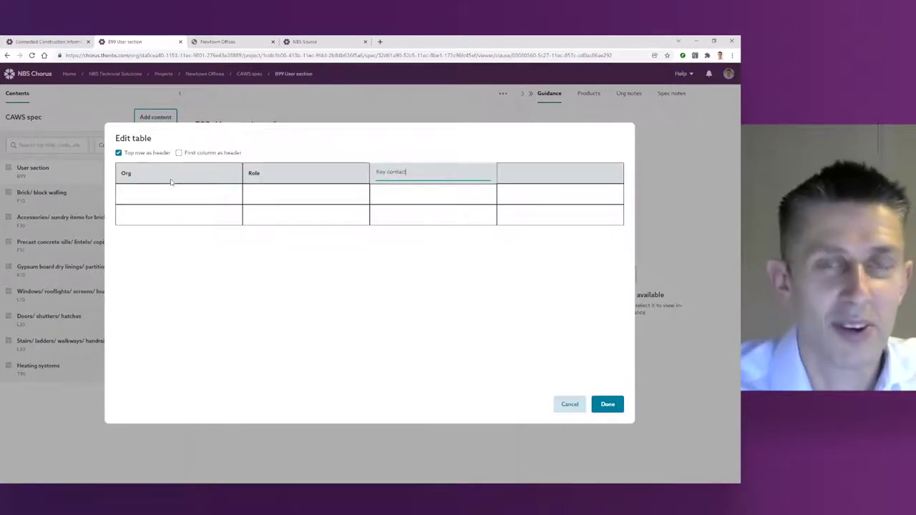
key("Tab")
type("Responsibilities")
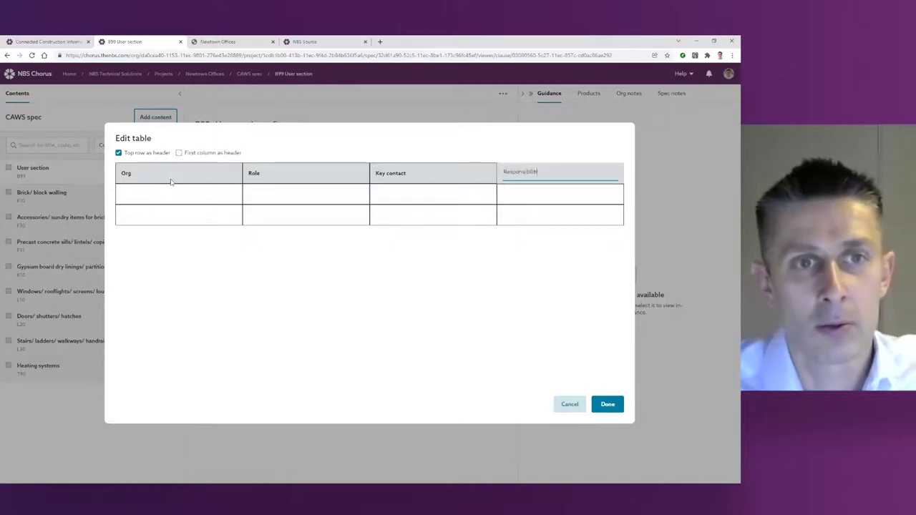
Step: Fill row one: ABC Design, Leader designer, key contact's name, responsibilities sentence. Copy the sentence into row two
left_click(144, 198)
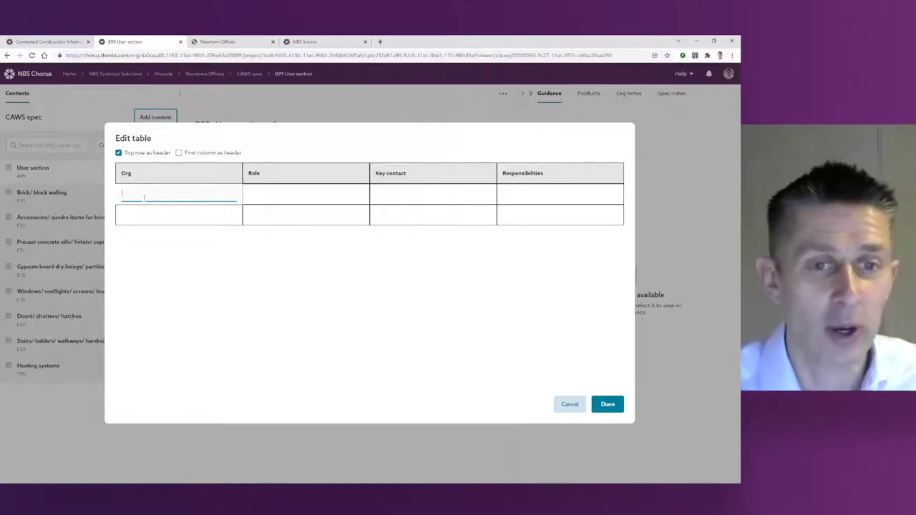
type("AB")
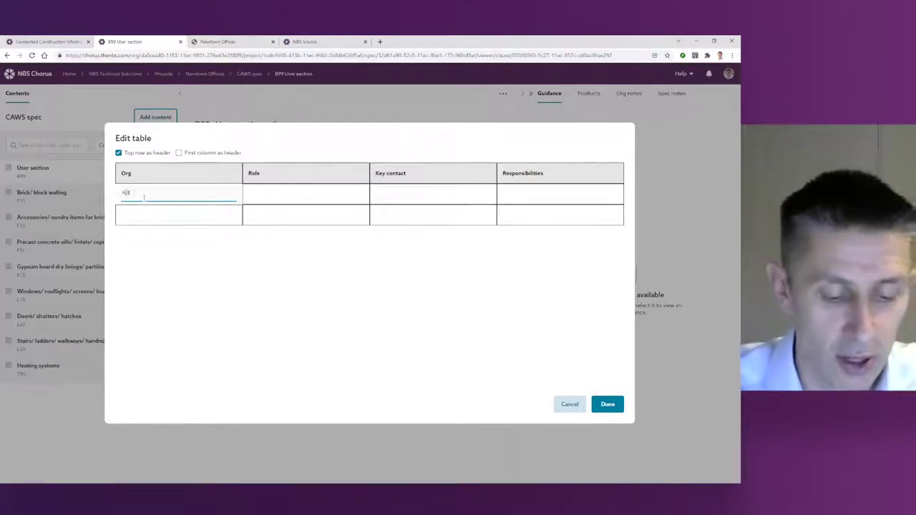
type("C Design")
key("Tab")
type("Leader designer")
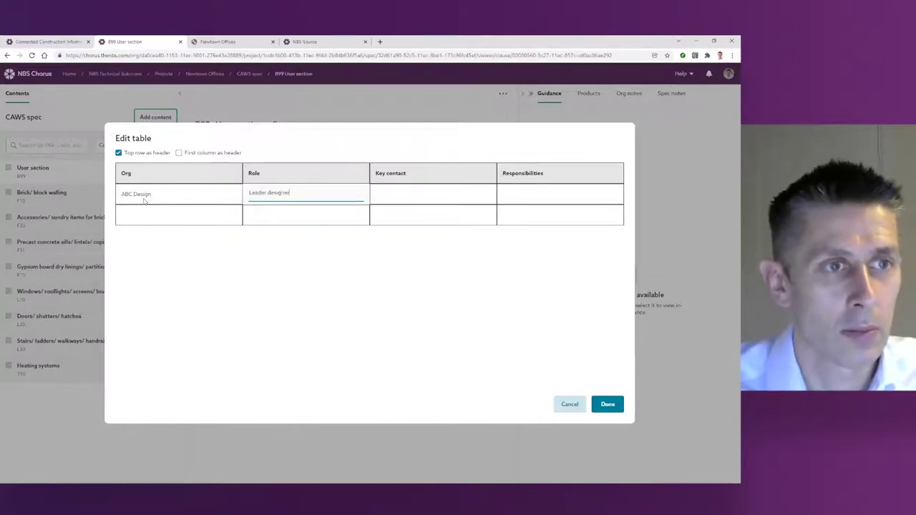
key("Tab")
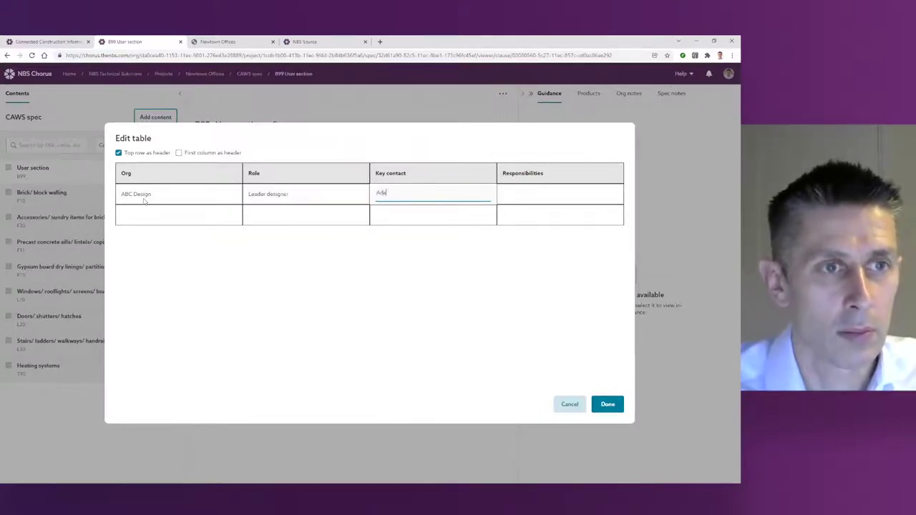
key("Tab")
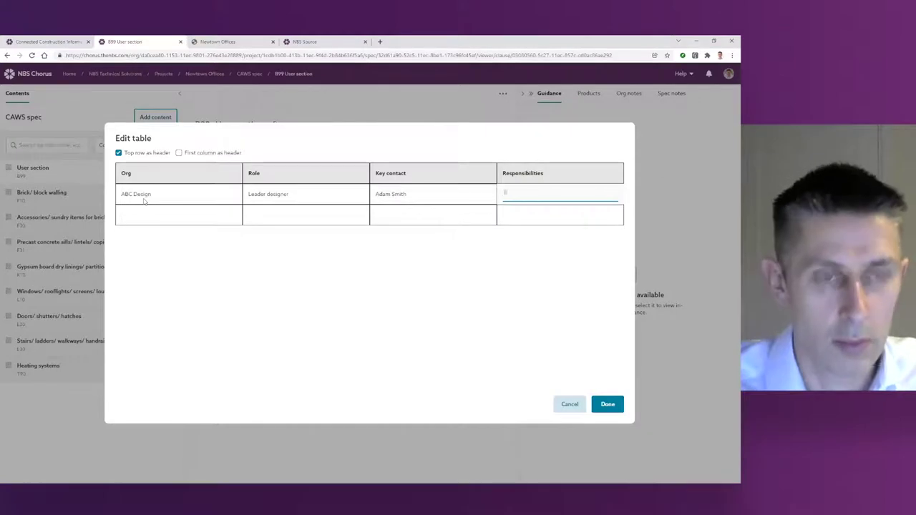
type("These are the res")
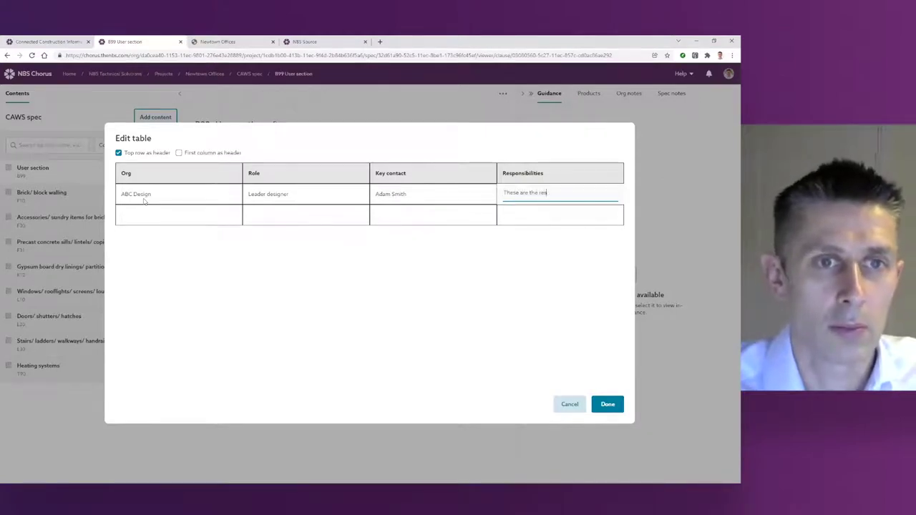
type("ponsibilities and this is a lon")
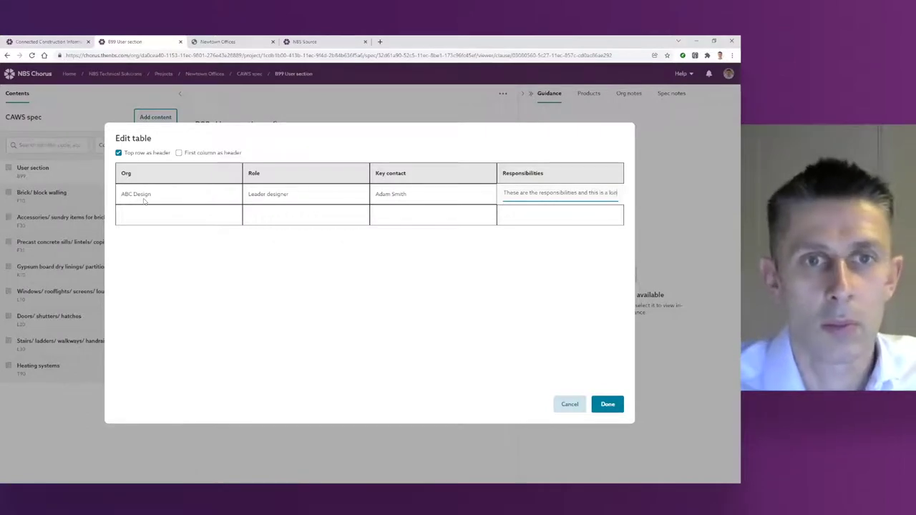
type("ger sentence")
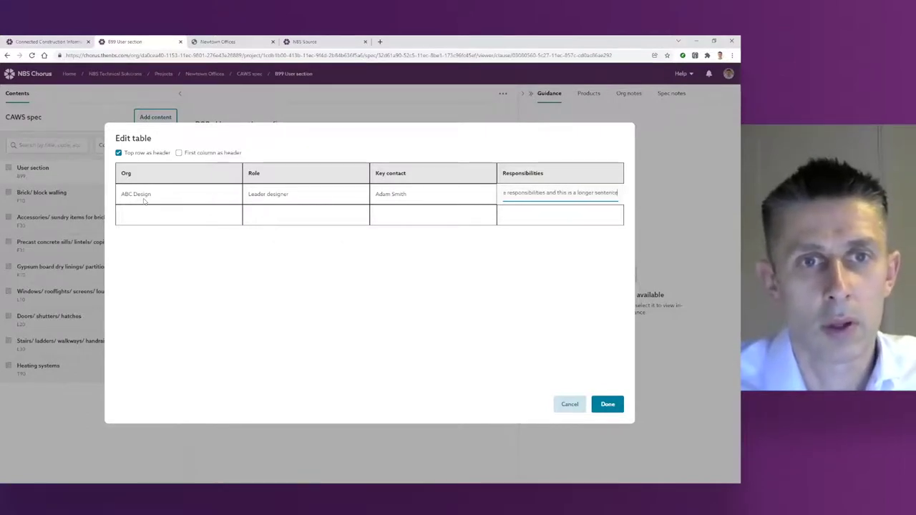
key("ctrl+a")
key("ctrl+c")
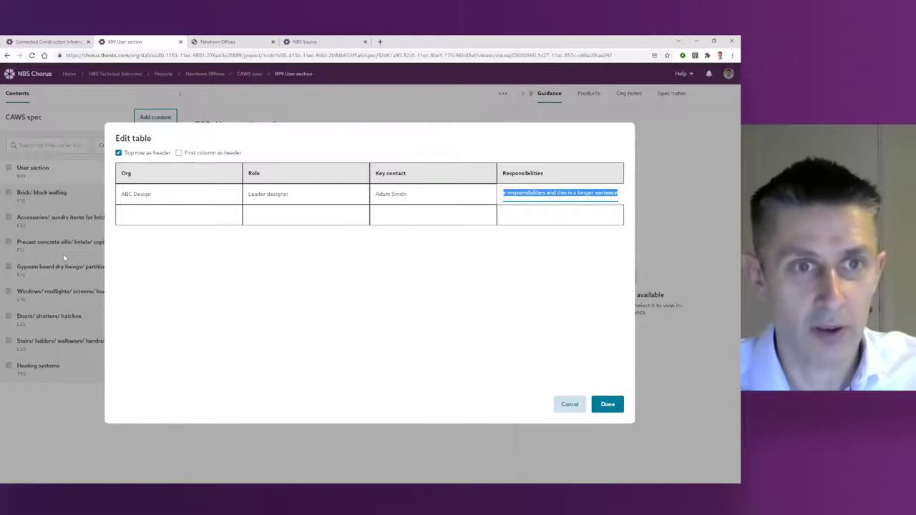
left_click(536, 214)
key("ctrl+v")
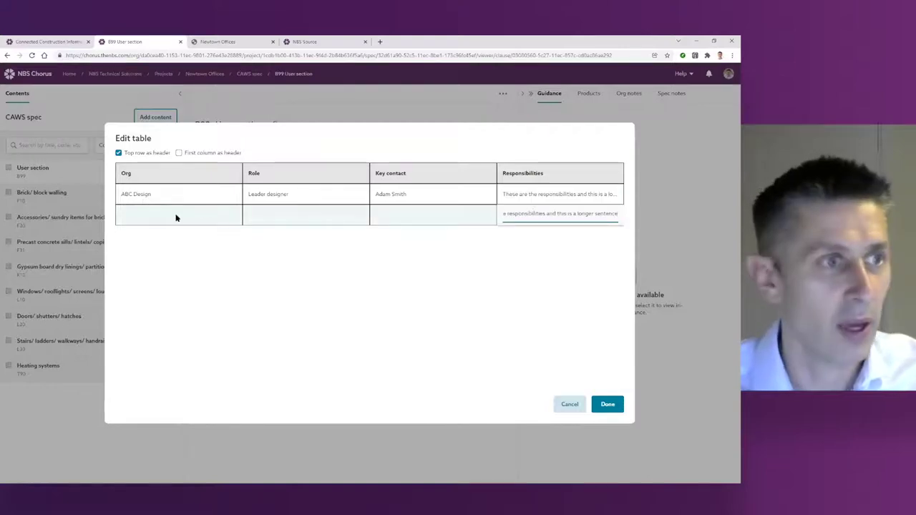
Step: Fill row two with XYZ Engineering, role MEP and the key contact's name, then finish the table
left_click(176, 217)
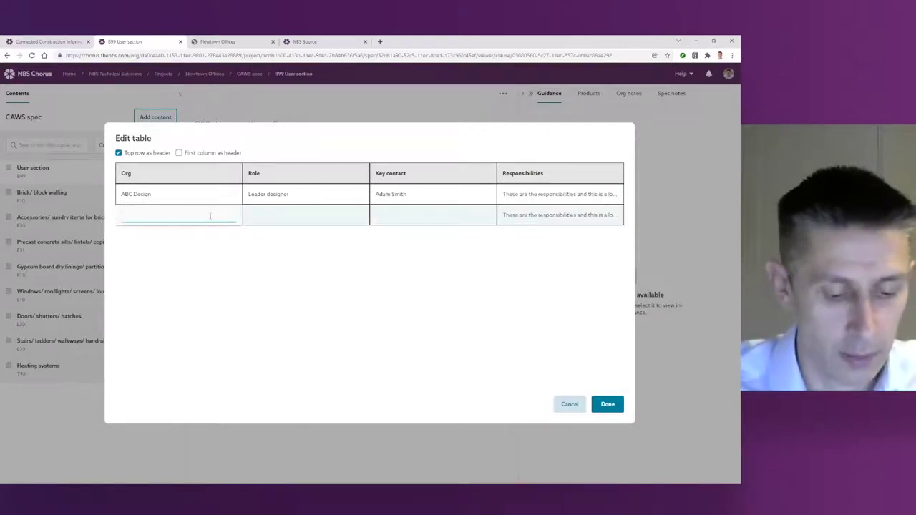
type("XYZ Engineering")
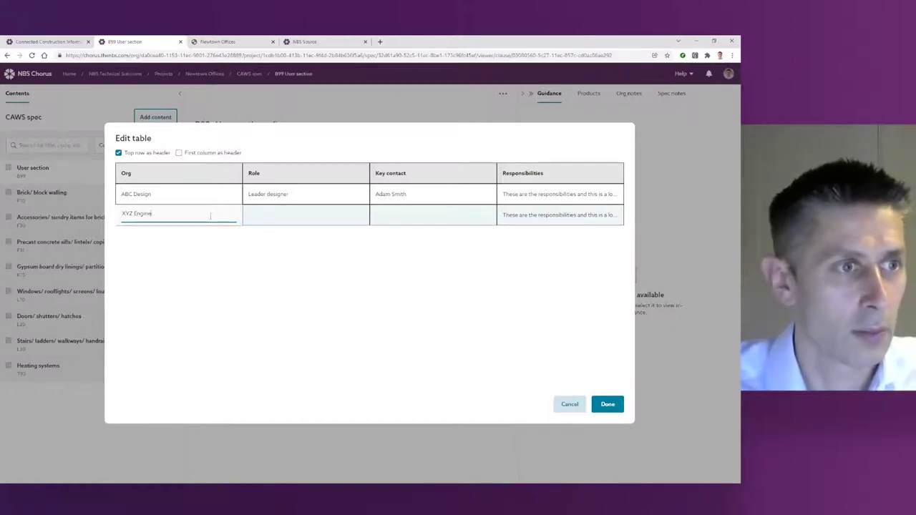
key("Tab")
type("MEP")
key("Tab")
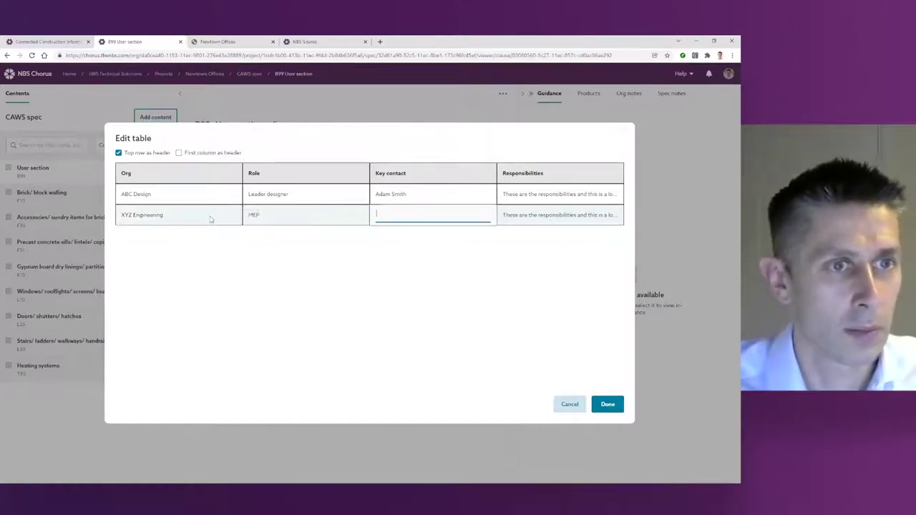
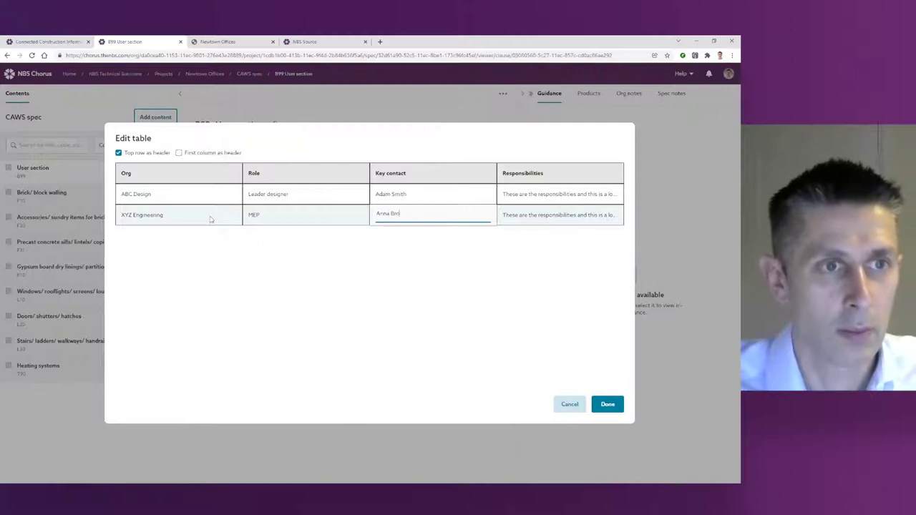
left_click(607, 405)
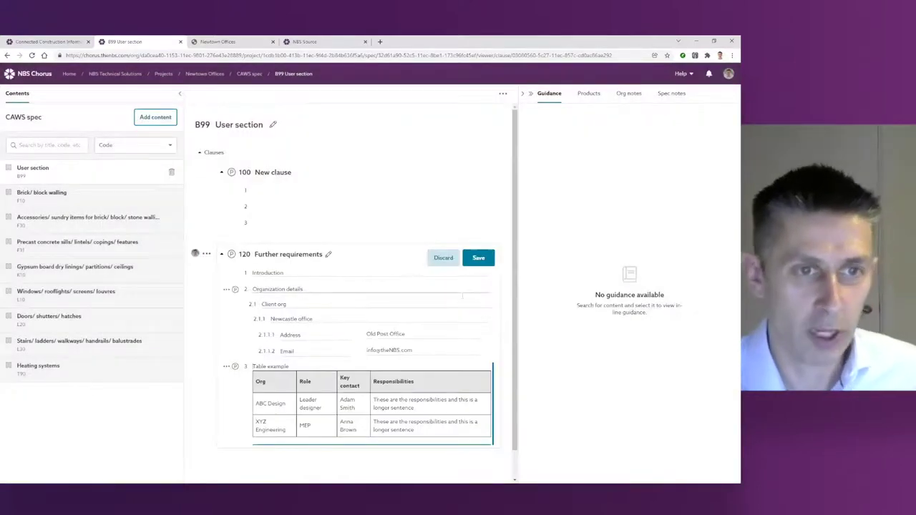
Step: Save clause 120 with its table, close the stray row options, and switch to the slides
key("ctrl+s")
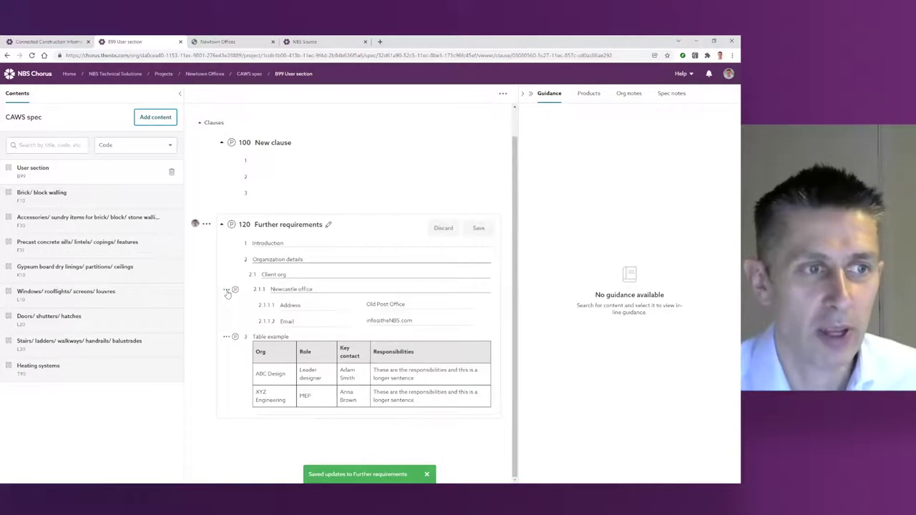
left_click(228, 292)
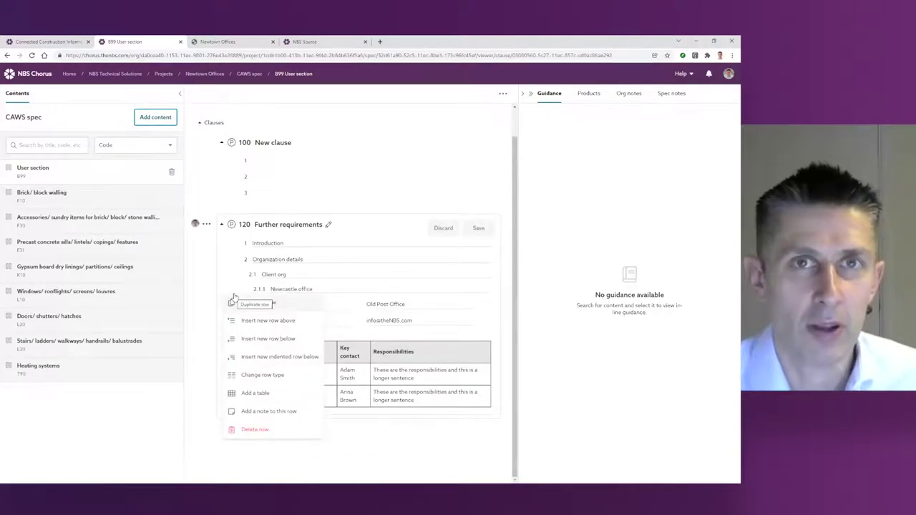
left_click(325, 243)
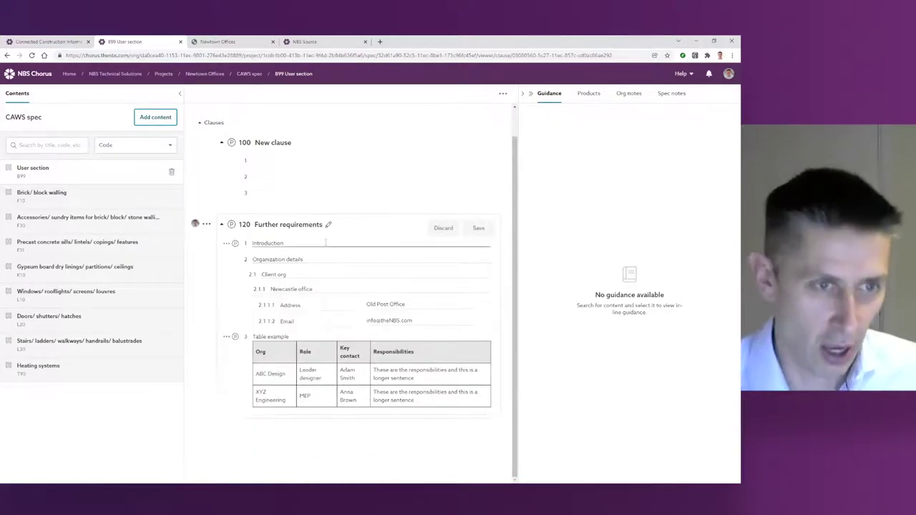
left_click(324, 244)
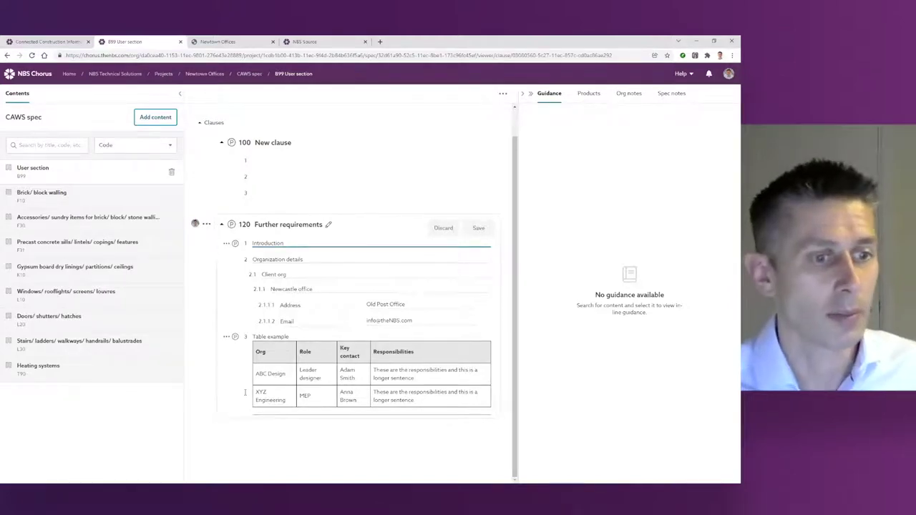
key("alt+Tab")
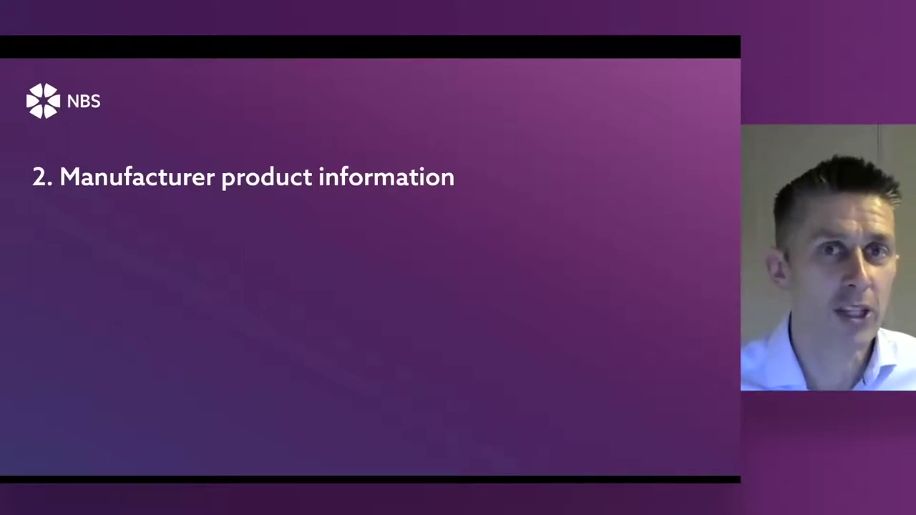
Step: Reveal points 2.1 Comparisons, 2.2 Data entry and 2.3 Web integration, then return to the browser
key("Right")
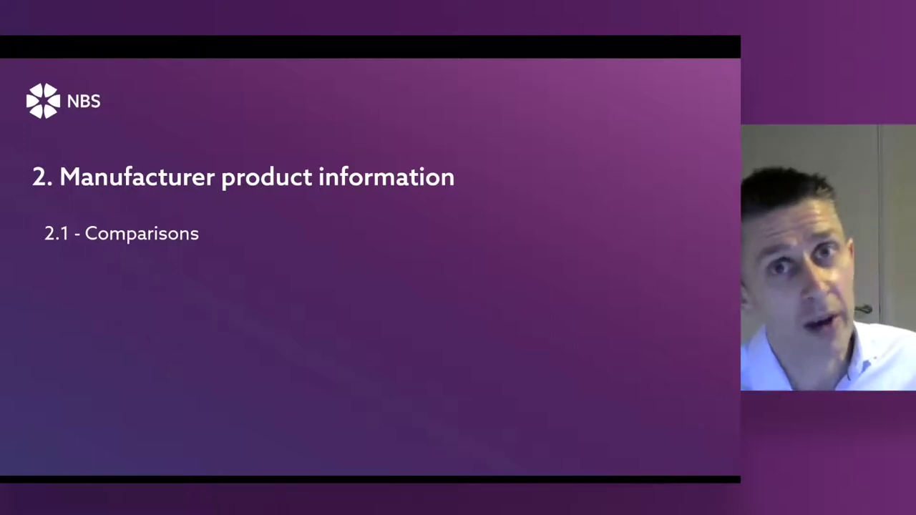
key("Right")
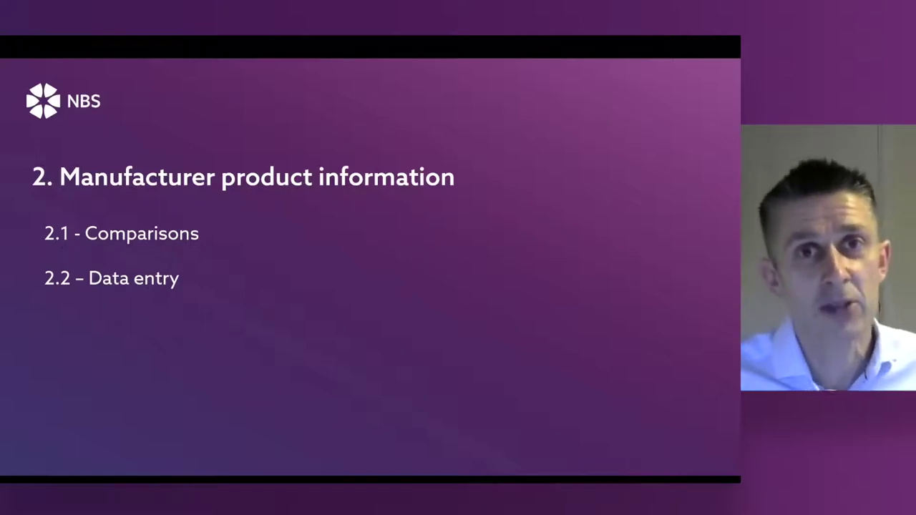
key("Right")
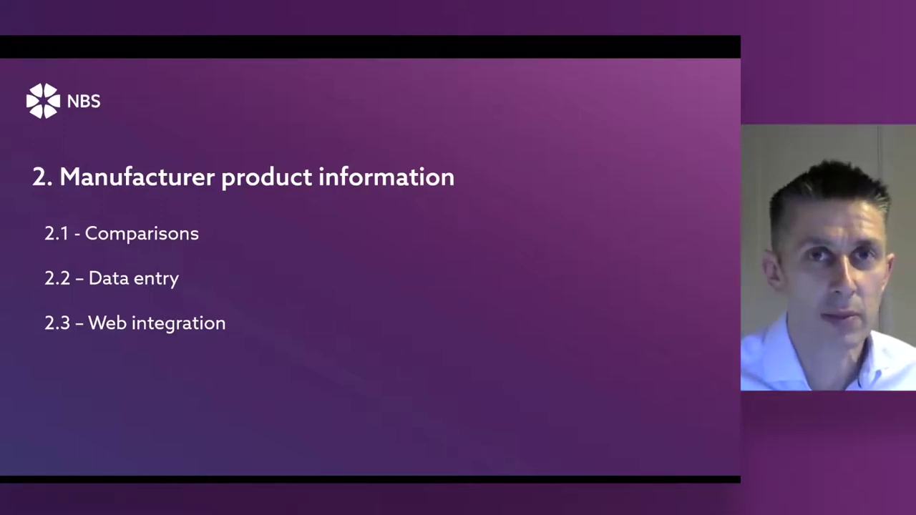
key("alt+Tab")
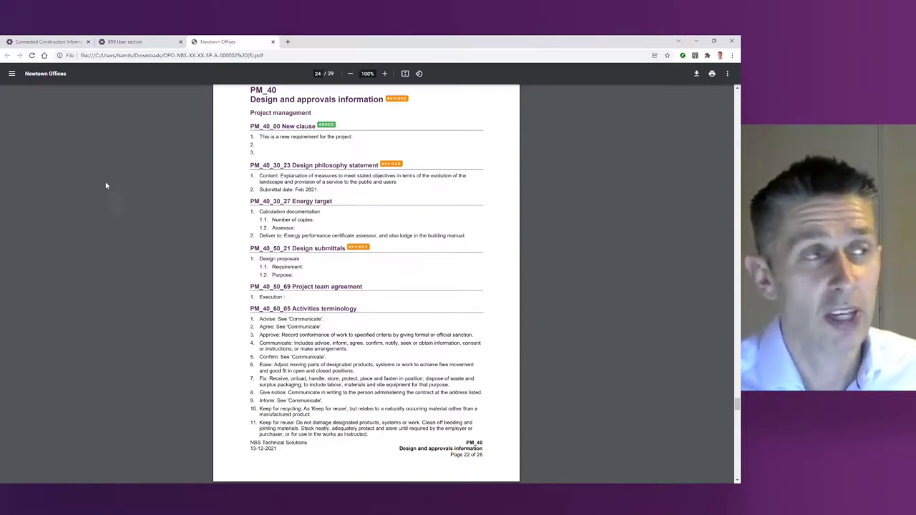
Step: Open NBS Source from the Platform menu on the NBS homepage
left_click(50, 41)
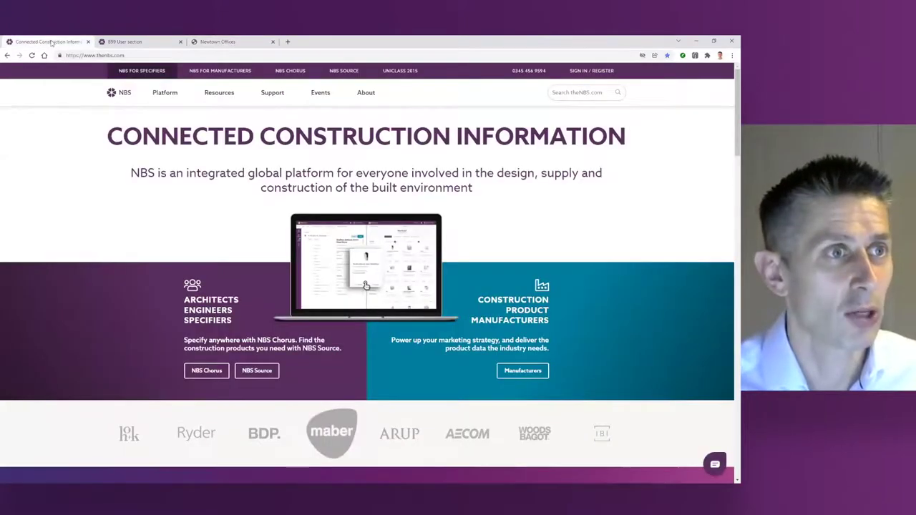
mouse_move(160, 94)
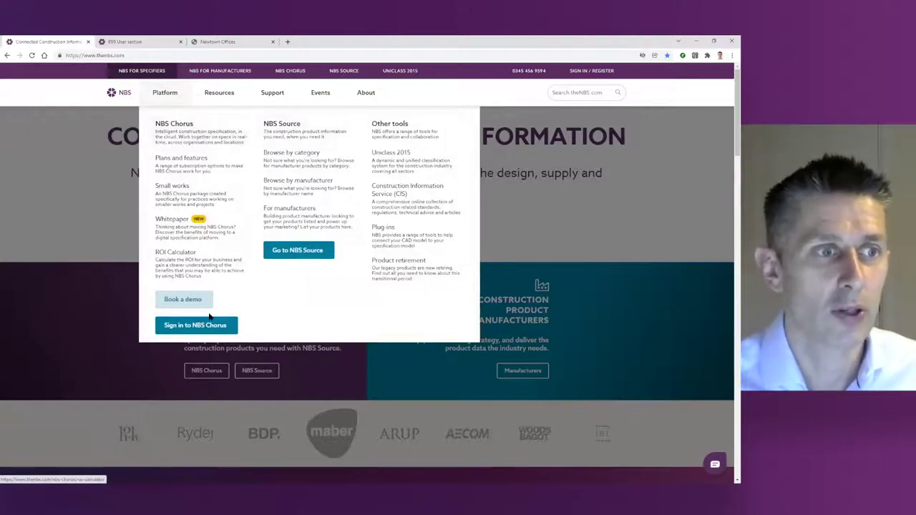
left_click(299, 251)
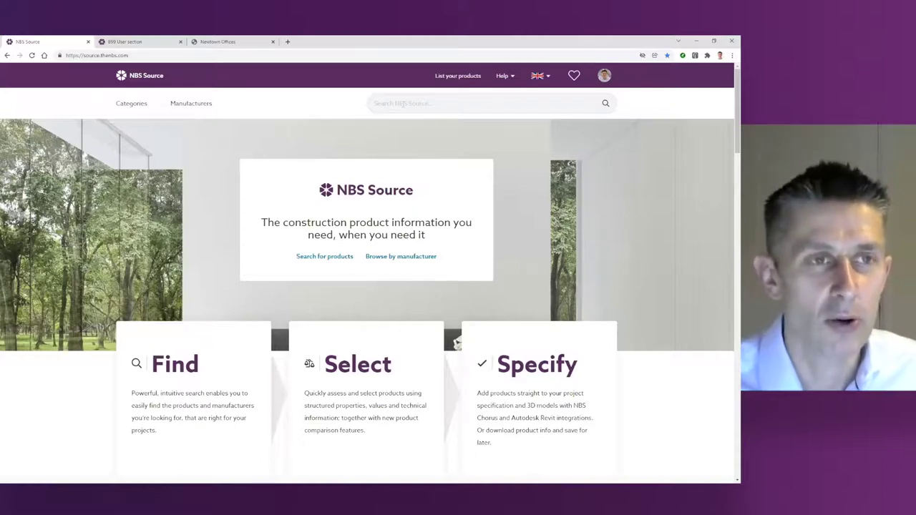
Step: Search for 'neo adva' and open the neo Advance rooflight product page
left_click(402, 103)
type("neo adva")
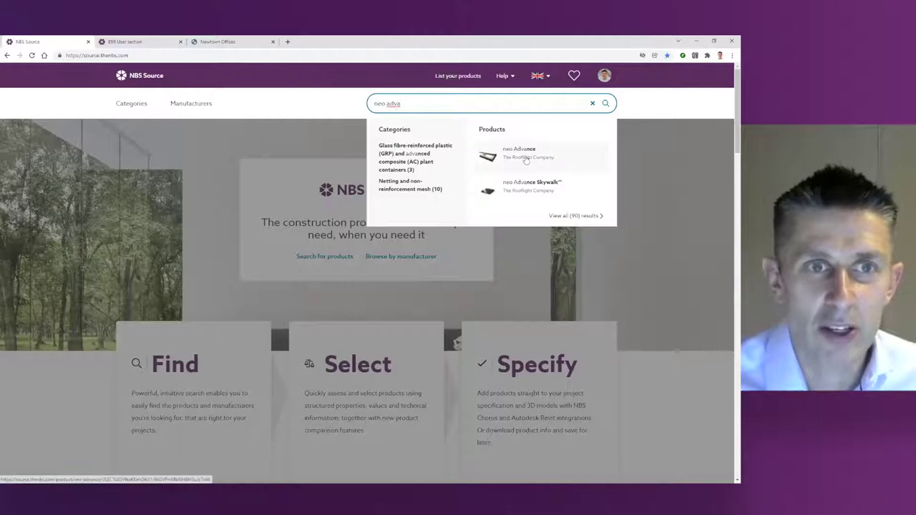
left_click(526, 155)
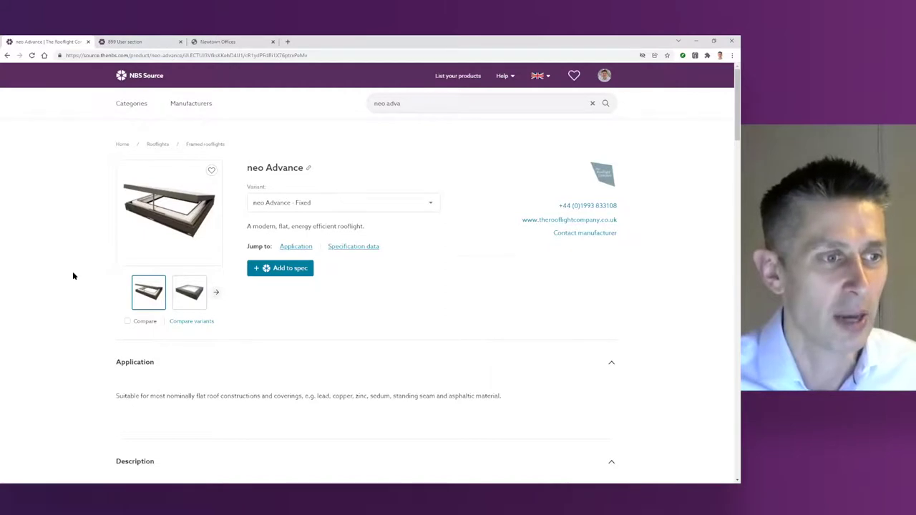
scroll(73, 276, "down", 10)
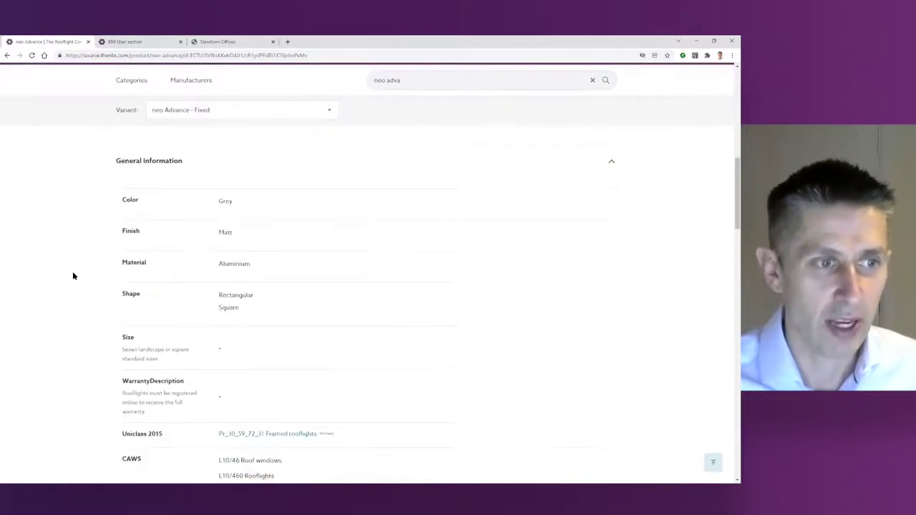
scroll(72, 276, "down", 2)
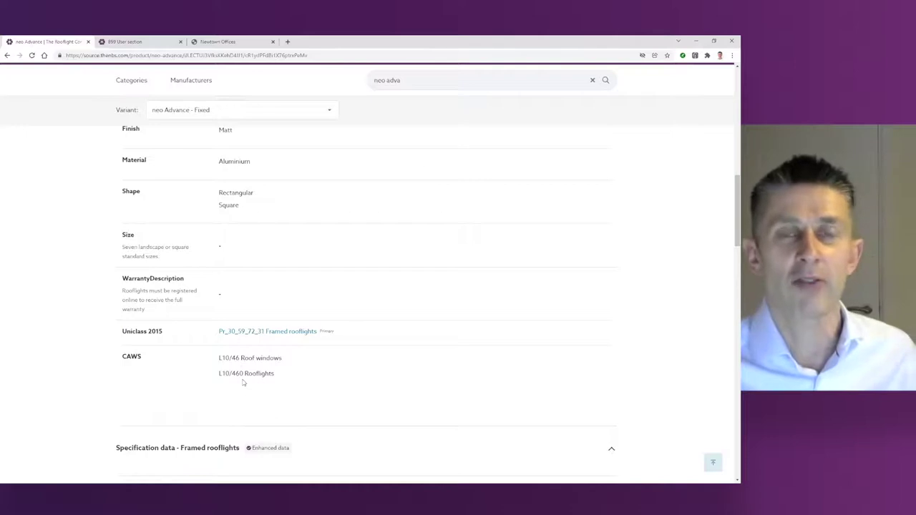
left_click_drag(232, 373, 244, 373)
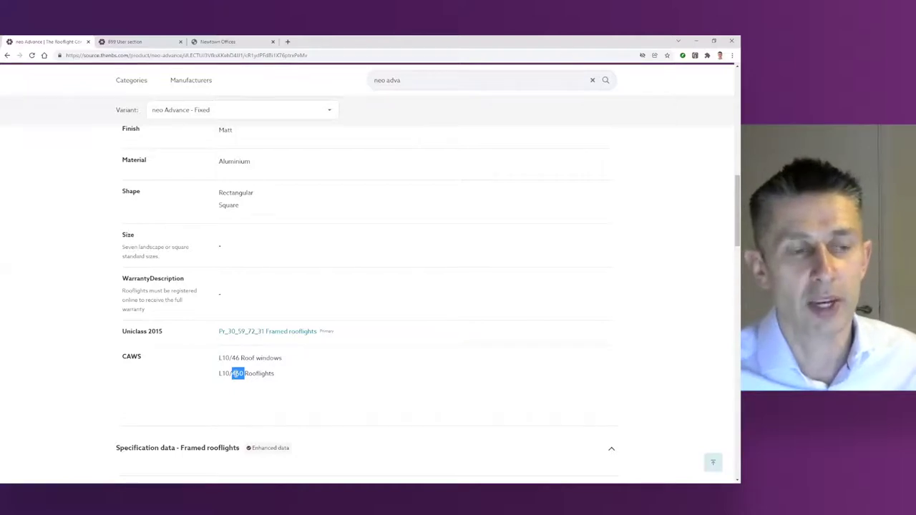
left_click_drag(231, 358, 241, 358)
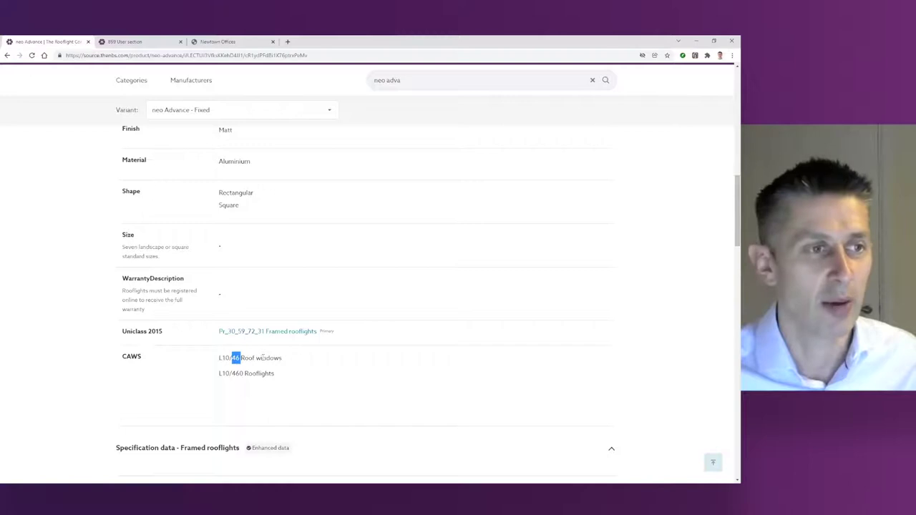
scroll(263, 358, "up", 15)
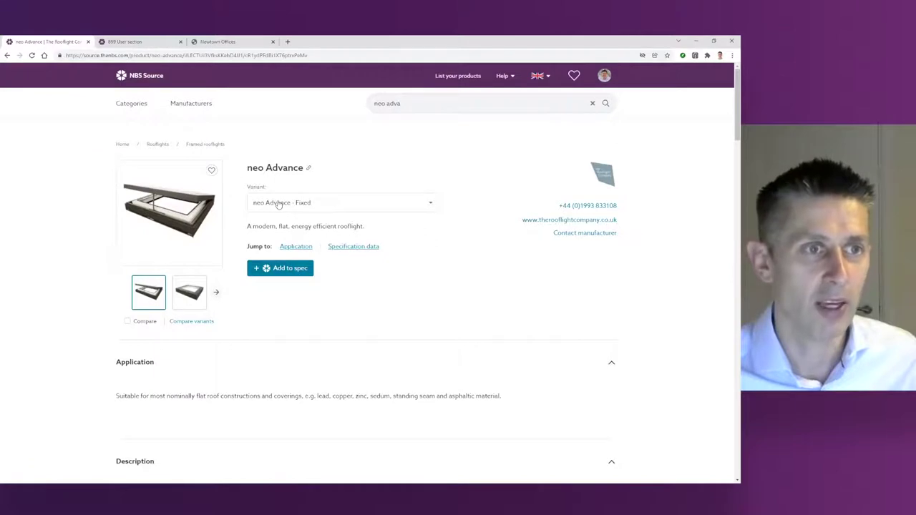
Step: Copy the neo Advance nbs.fyi permalink and load it in a new browser tab
left_click(309, 170)
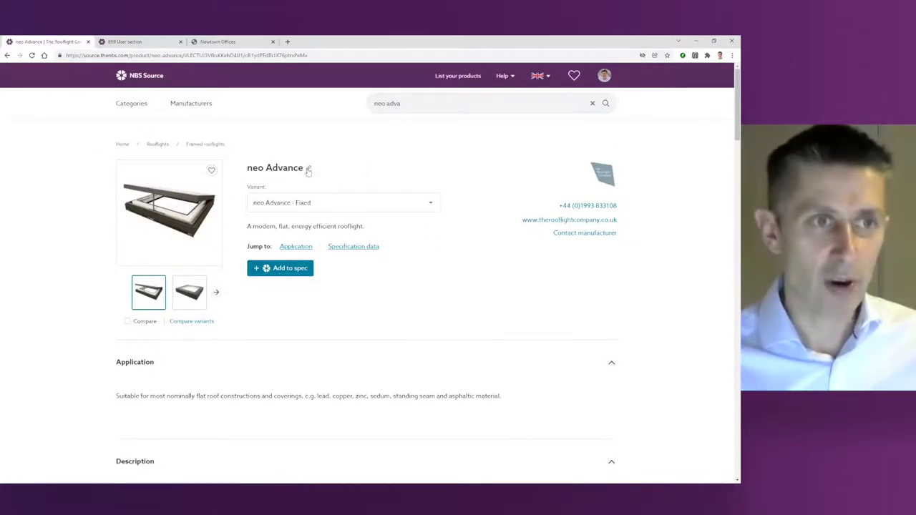
left_click(308, 170)
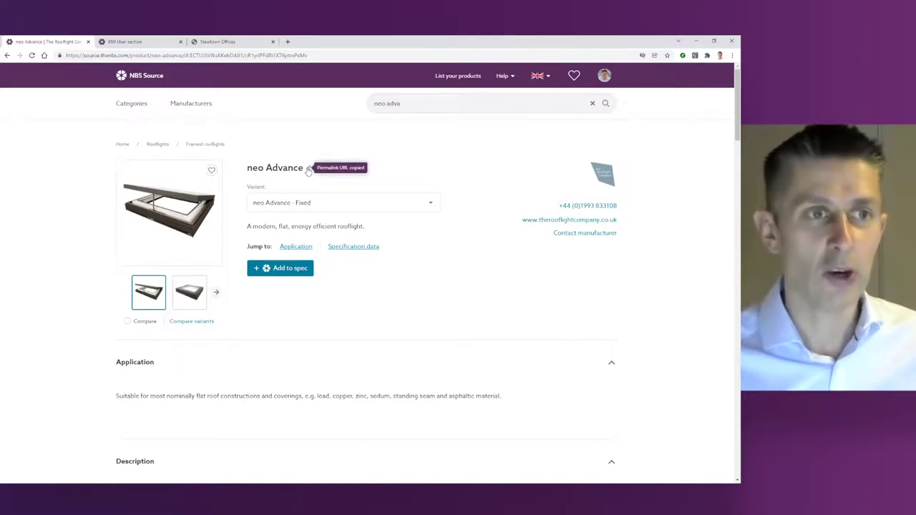
left_click(288, 42)
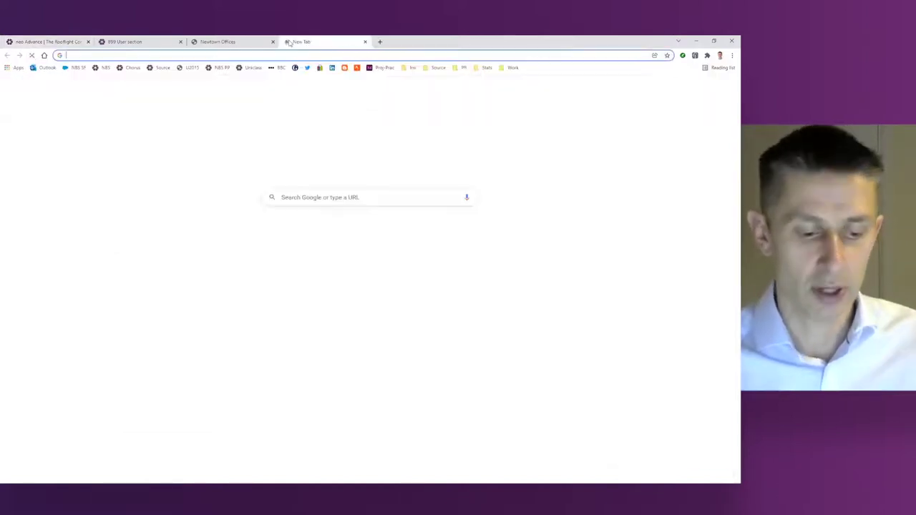
type("https://nbs.fyi/smWgCi")
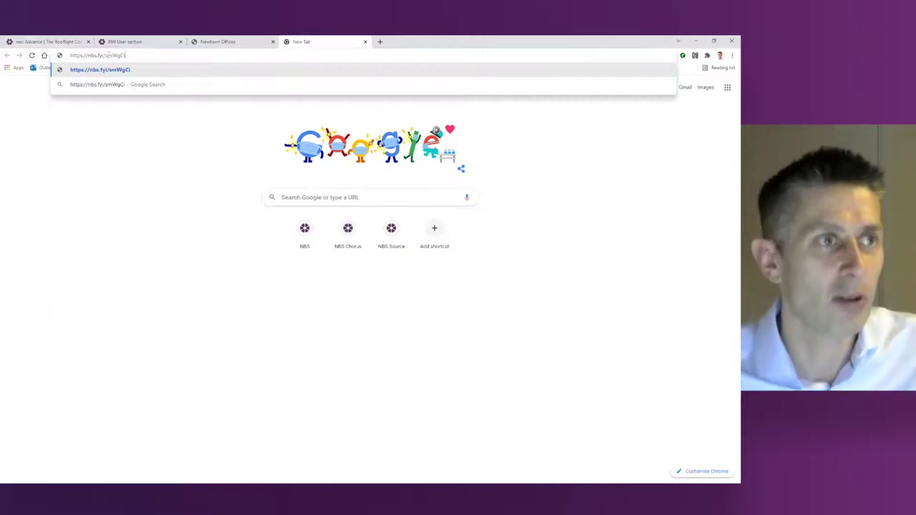
left_click_drag(88, 55, 128, 55)
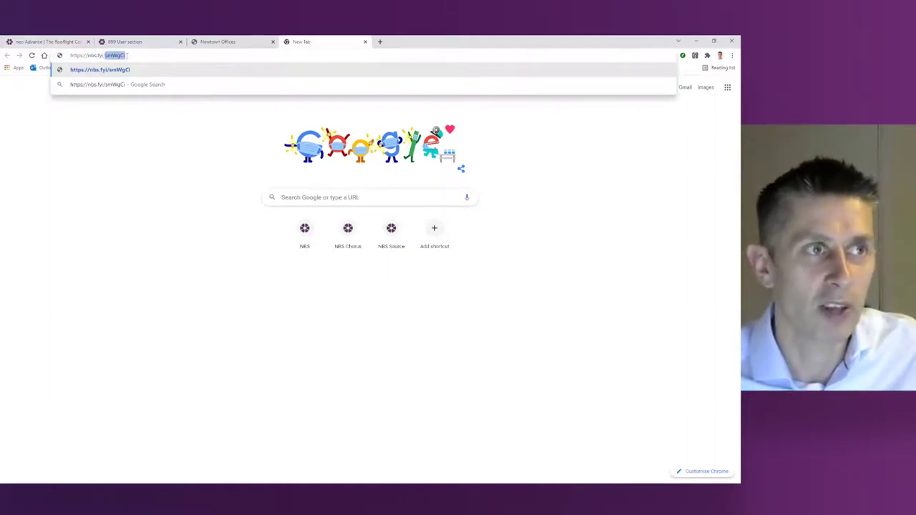
key("Return")
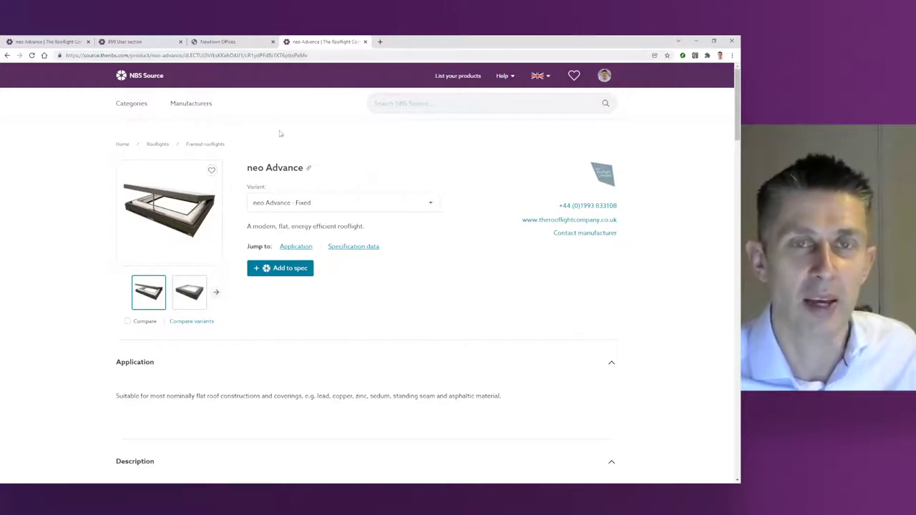
Step: Close the duplicate neo Advance tab, highlight the short description, and cancel the Contact manufacturer form
left_click(365, 41)
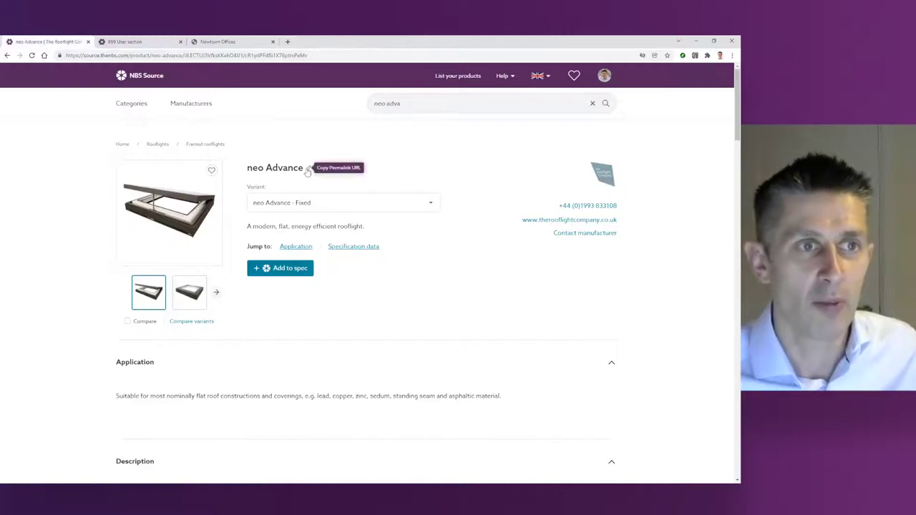
left_click_drag(249, 227, 363, 227)
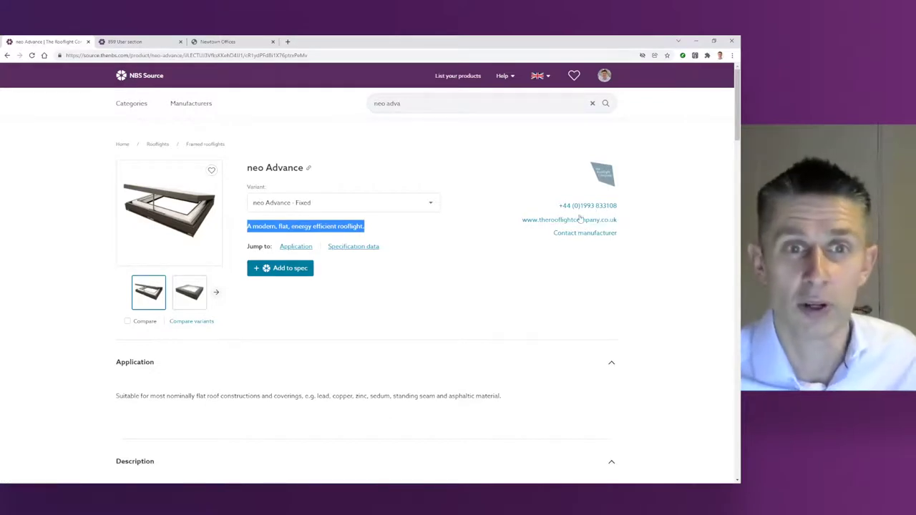
left_click(582, 234)
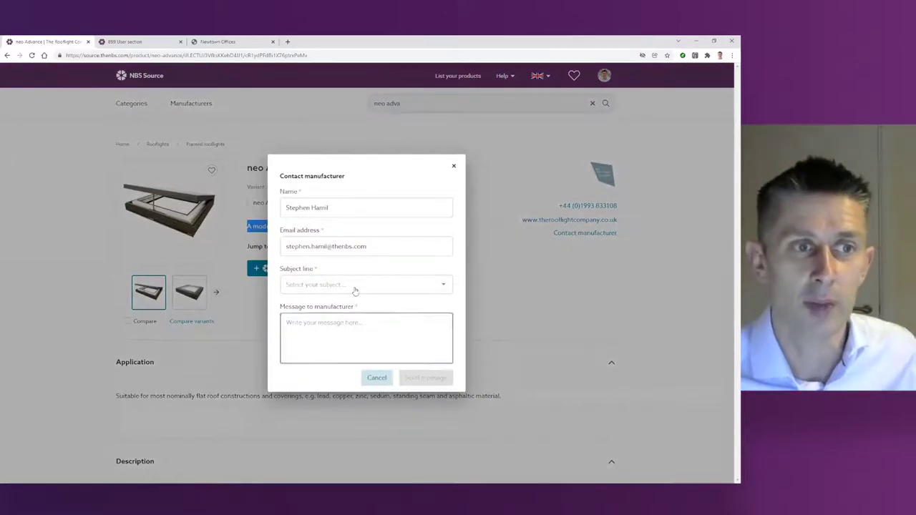
left_click(377, 377)
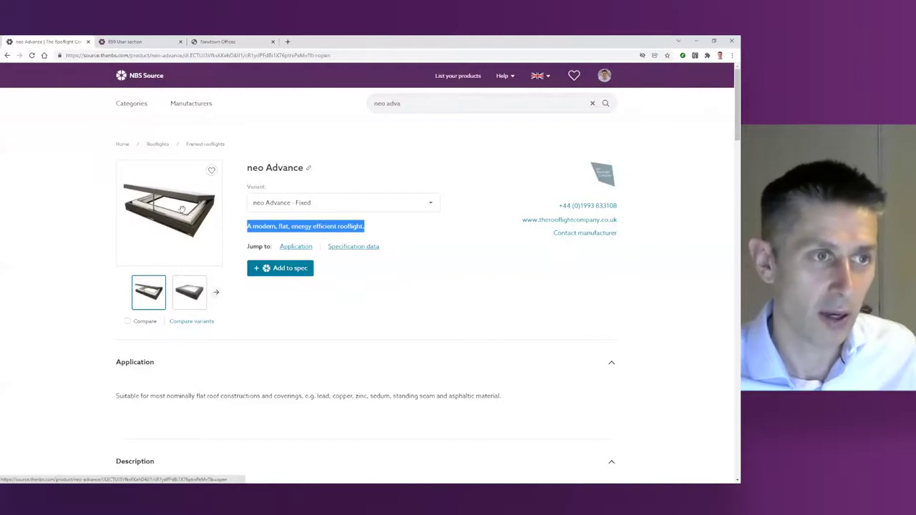
Step: Enlarge the neo Advance photos, page through to image 5 of 5, then close the gallery
left_click(183, 211)
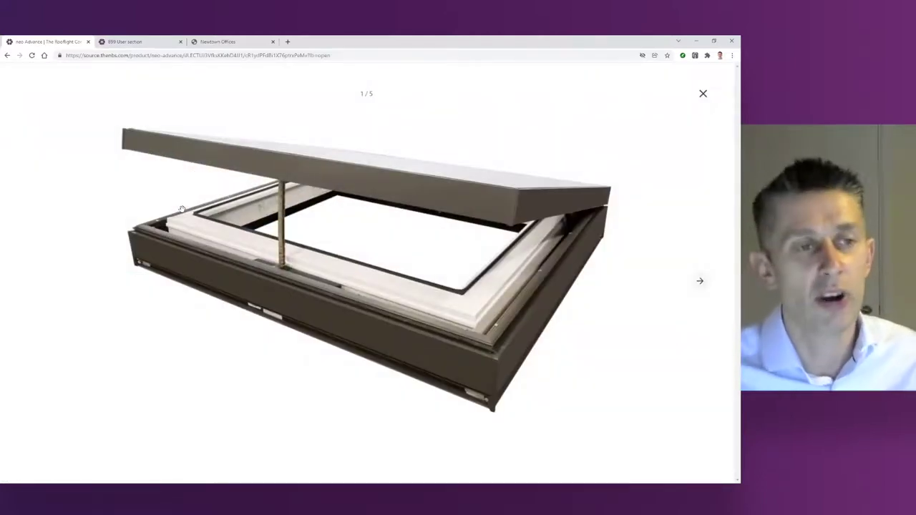
key("Right")
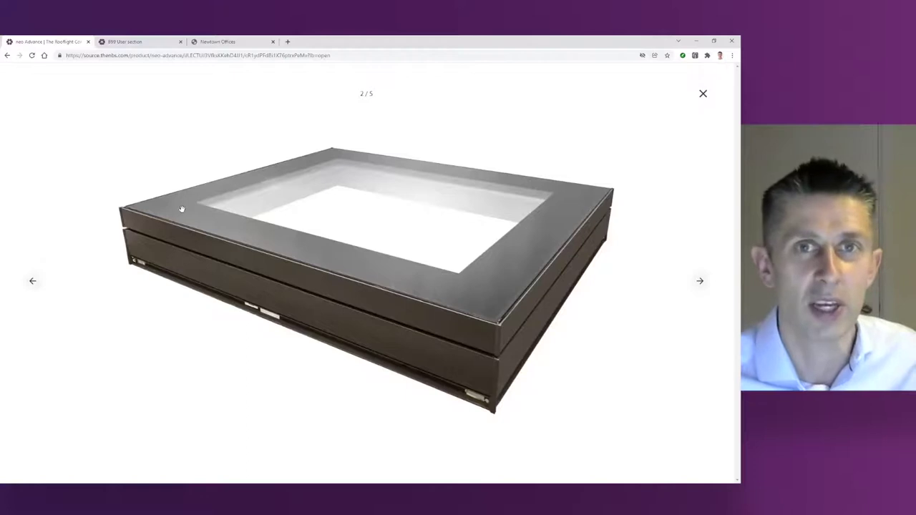
key("Right")
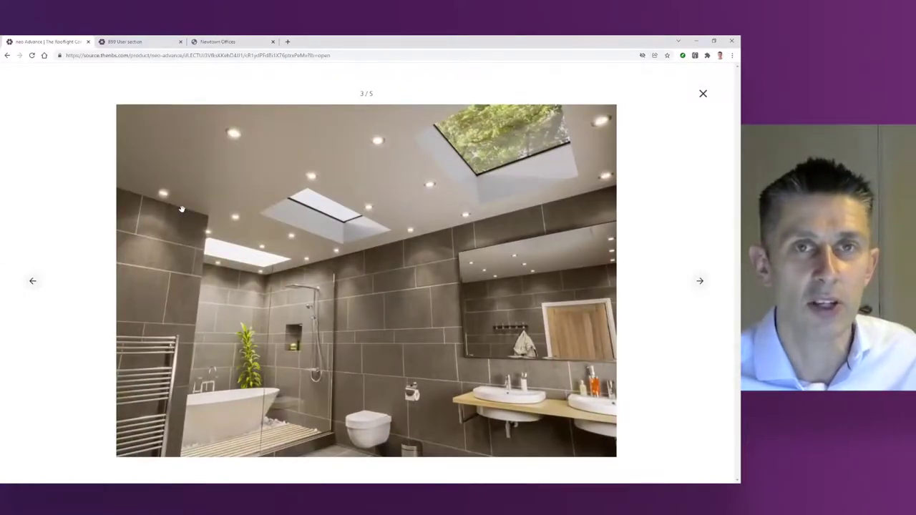
key("Right")
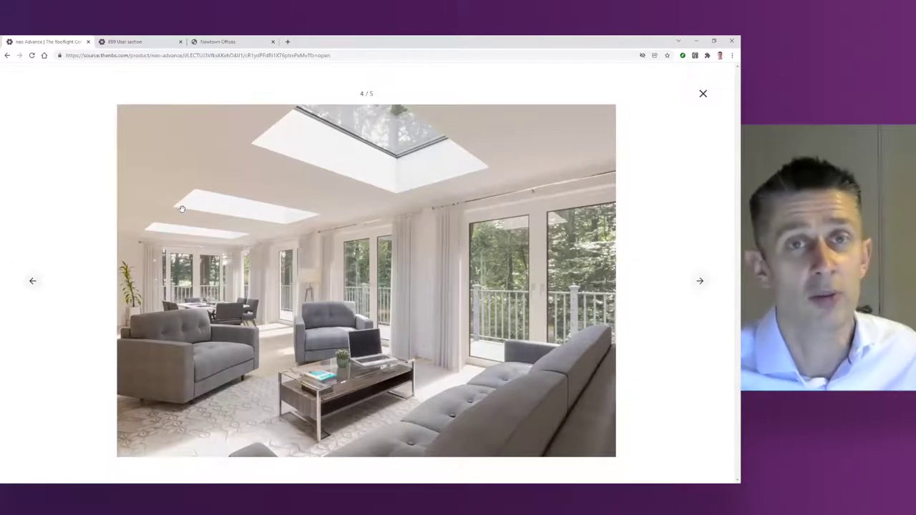
key("Right")
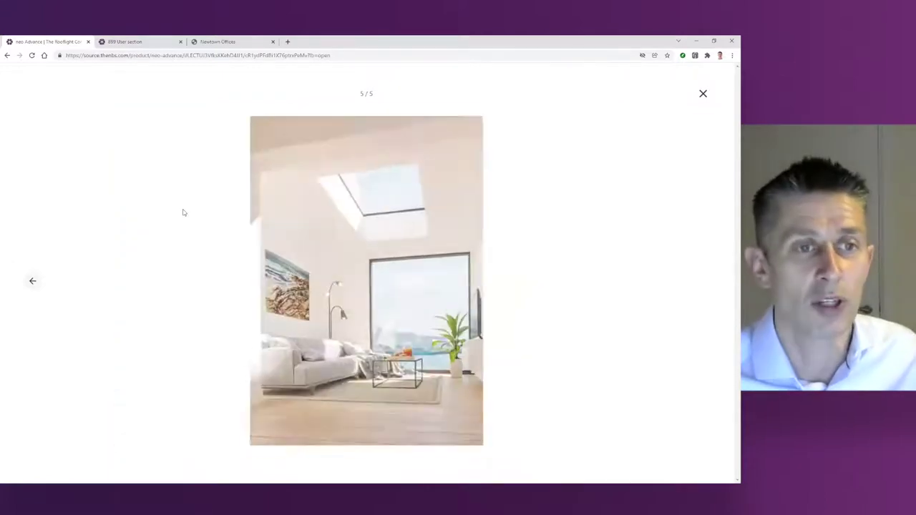
left_click(703, 93)
Step: Scroll through the neo Advance general information, highlighting the Size and Warranty descriptions
scroll(232, 295, "down", 1)
scroll(233, 297, "down", 2)
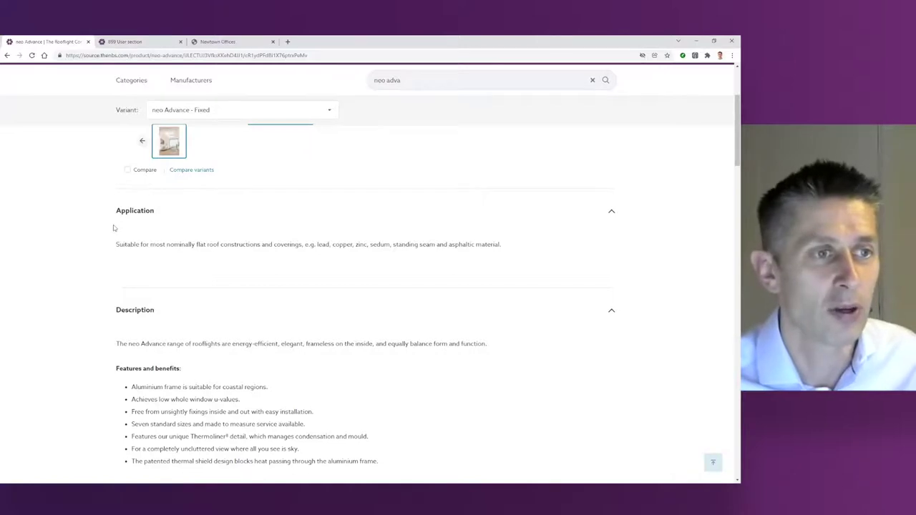
scroll(144, 256, "up", 1)
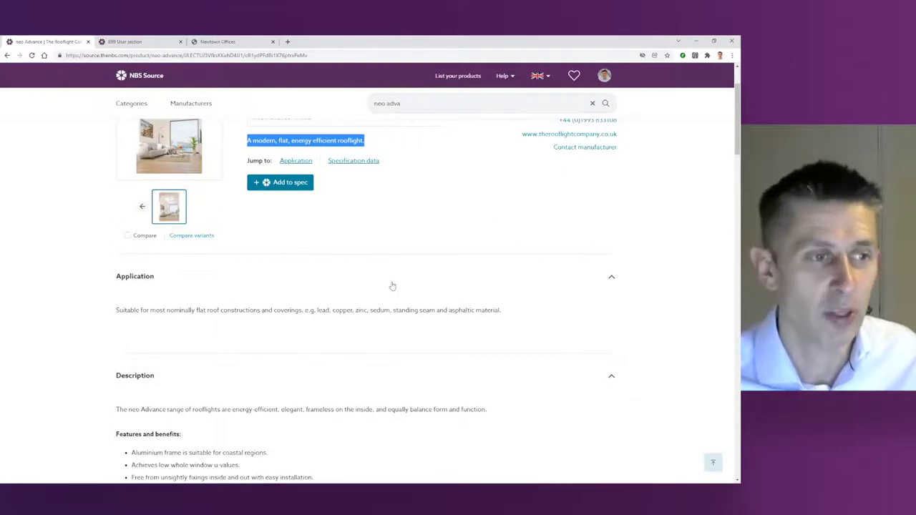
scroll(392, 286, "down", 4)
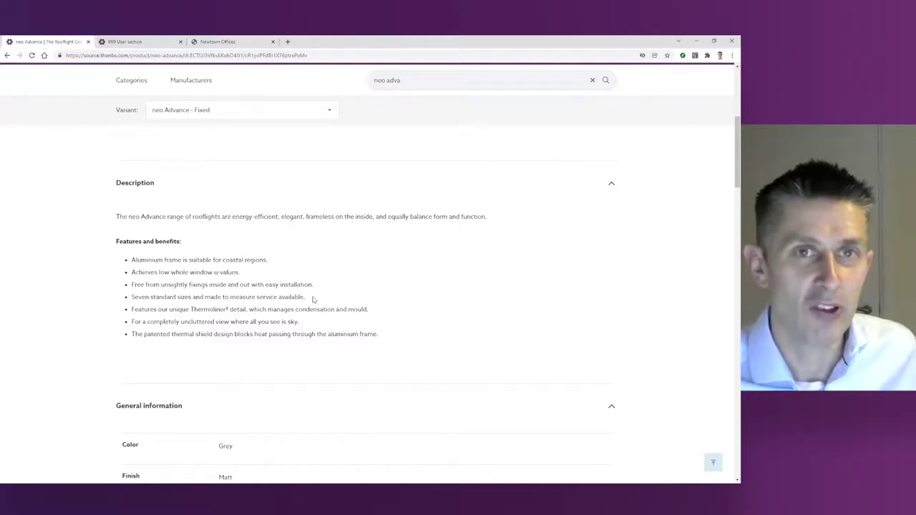
scroll(313, 299, "down", 3)
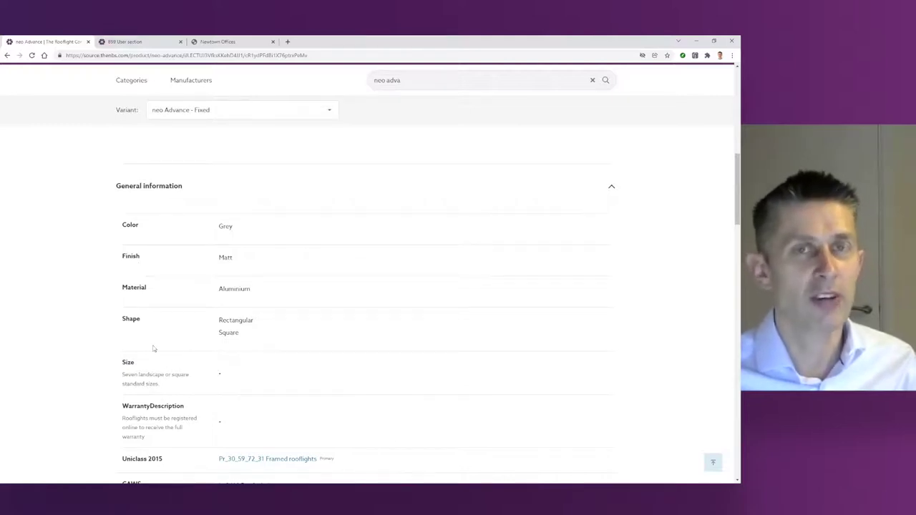
scroll(153, 349, "down", 2)
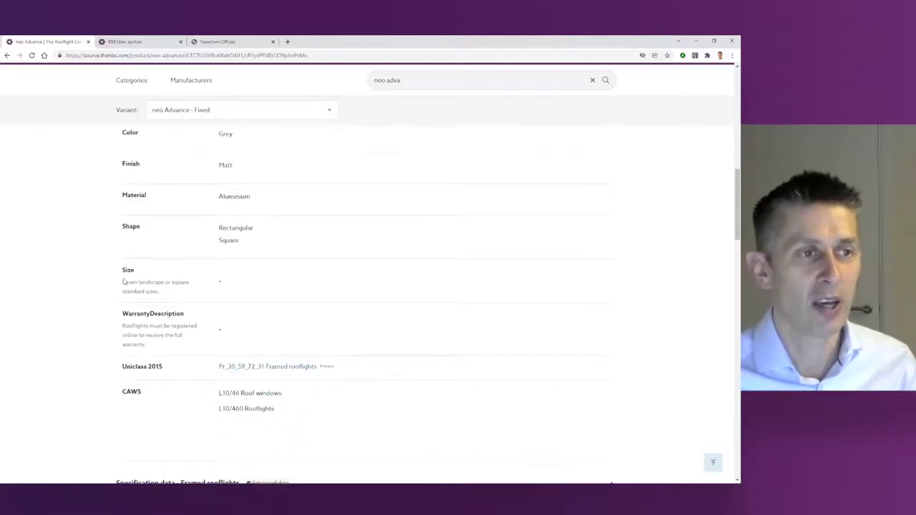
left_click_drag(124, 281, 159, 292)
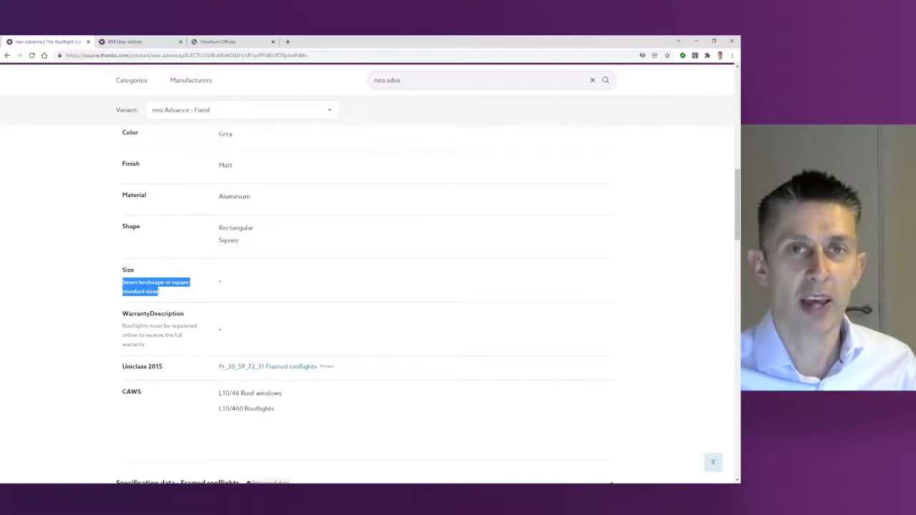
left_click_drag(123, 324, 159, 347)
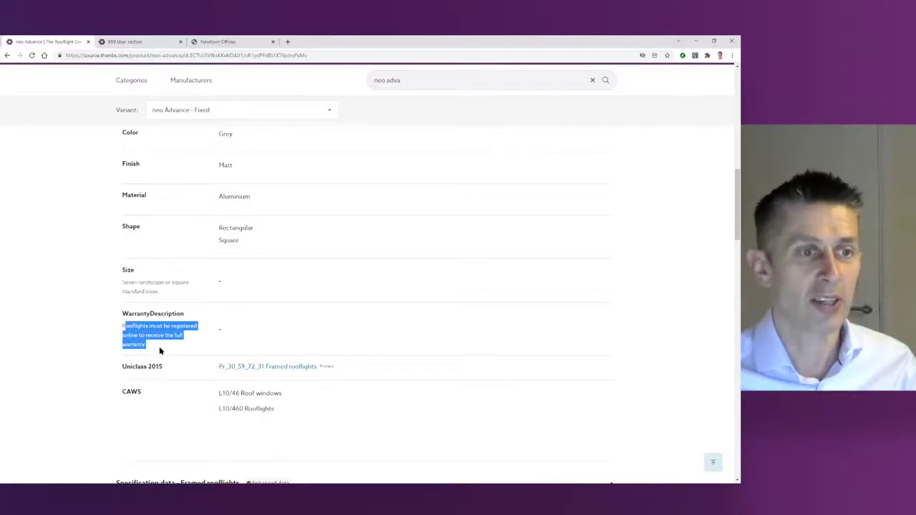
scroll(279, 342, "down", 1)
scroll(279, 341, "down", 4)
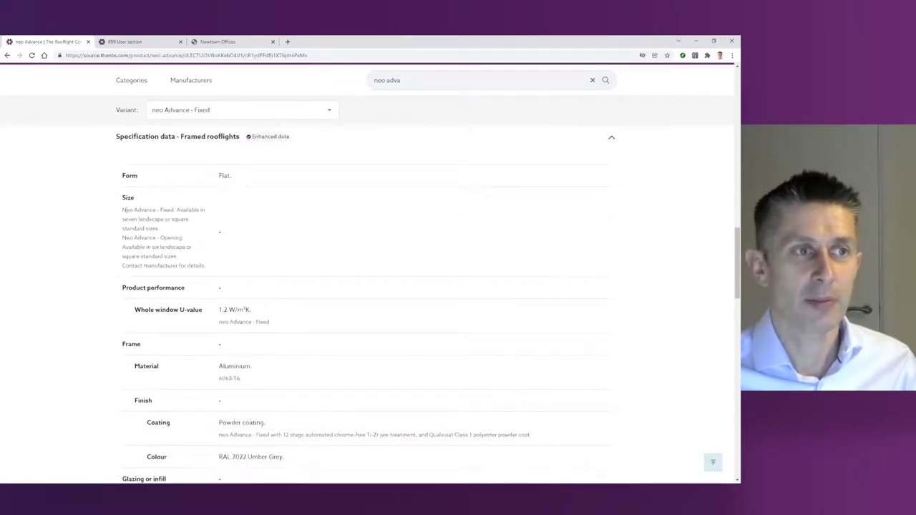
Step: Highlight the Fixed and Opening size and coating descriptions, then scroll to environmental information and back
left_click_drag(126, 209, 194, 263)
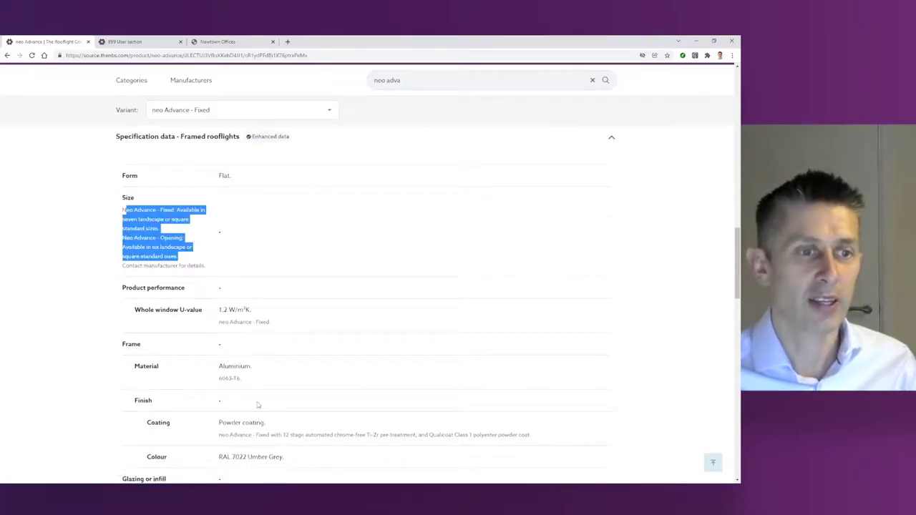
left_click_drag(223, 434, 368, 442)
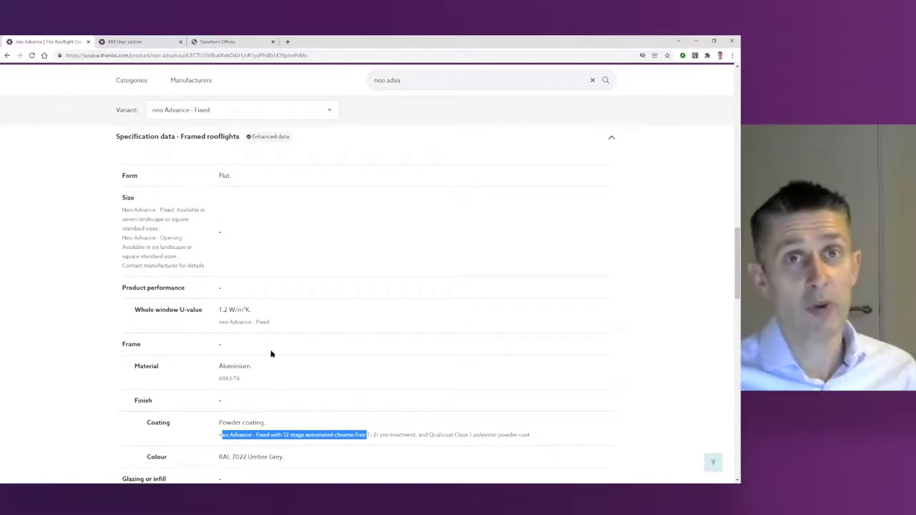
scroll(271, 353, "down", 2)
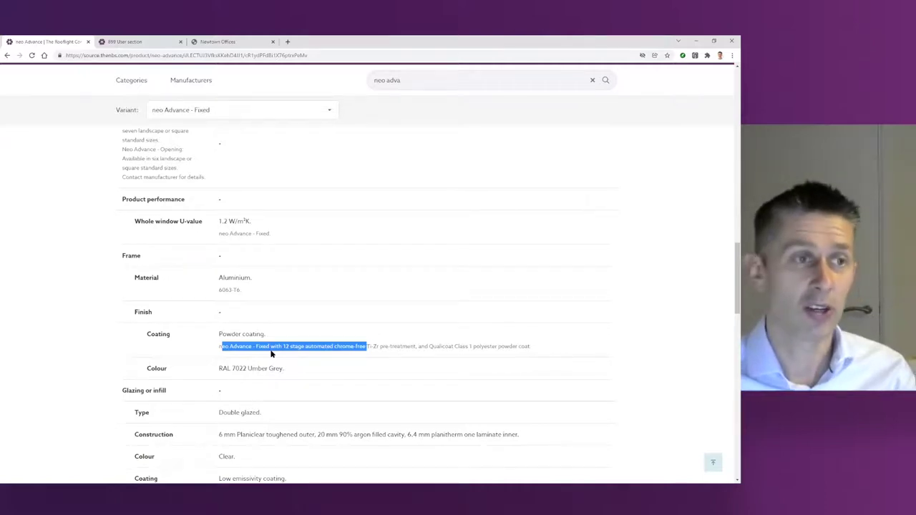
scroll(211, 278, "up", 4)
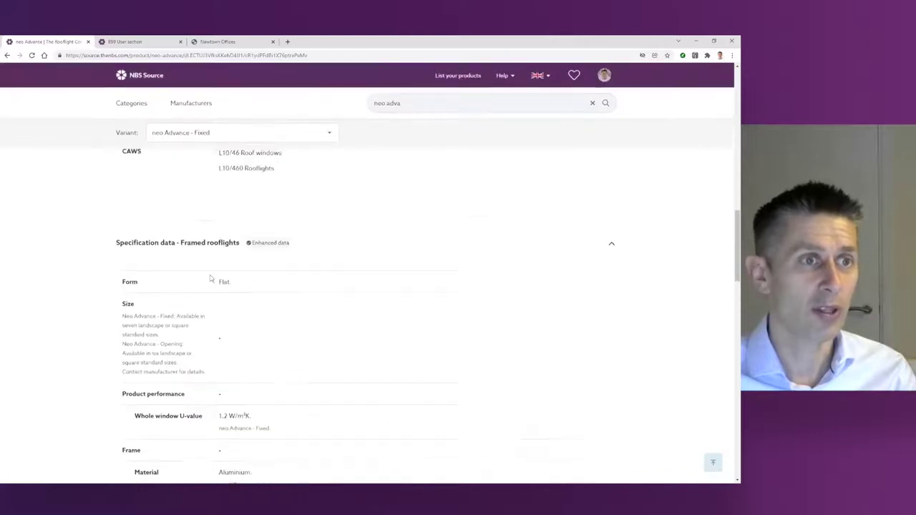
scroll(210, 278, "down", 2)
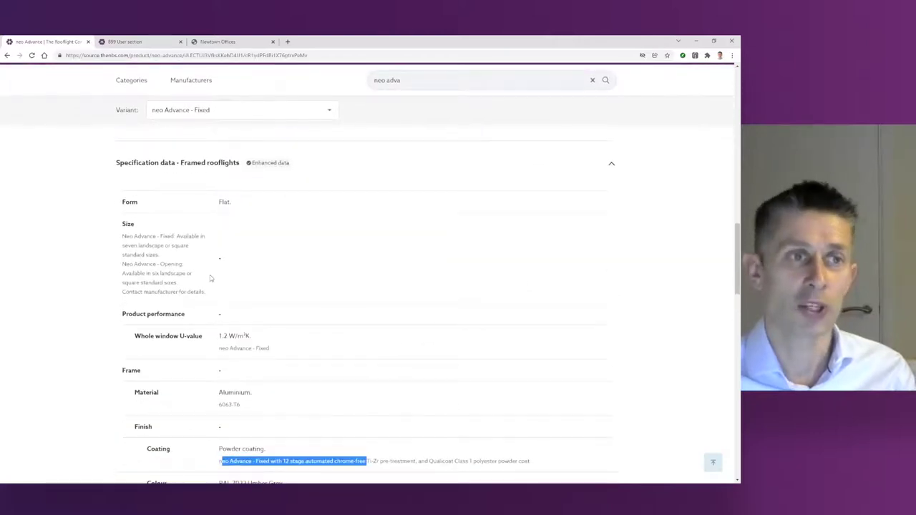
scroll(211, 278, "up", 1)
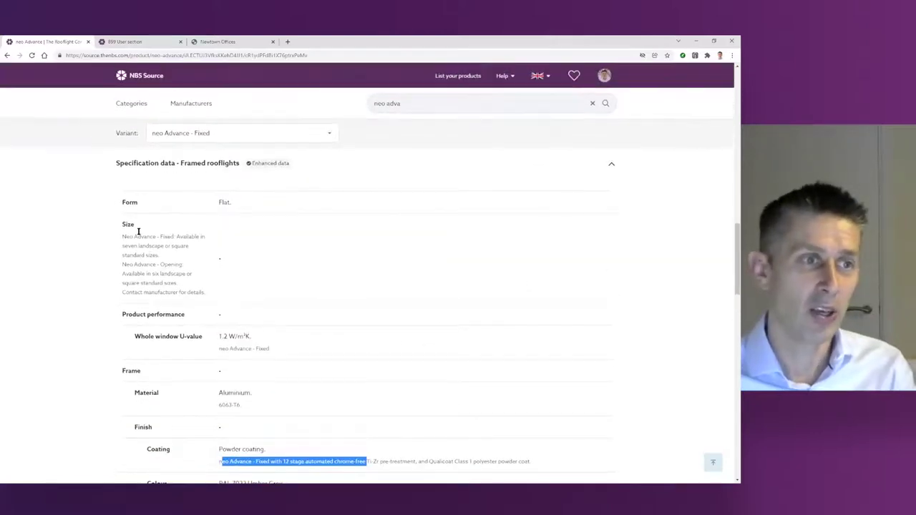
scroll(148, 363, "down", 2)
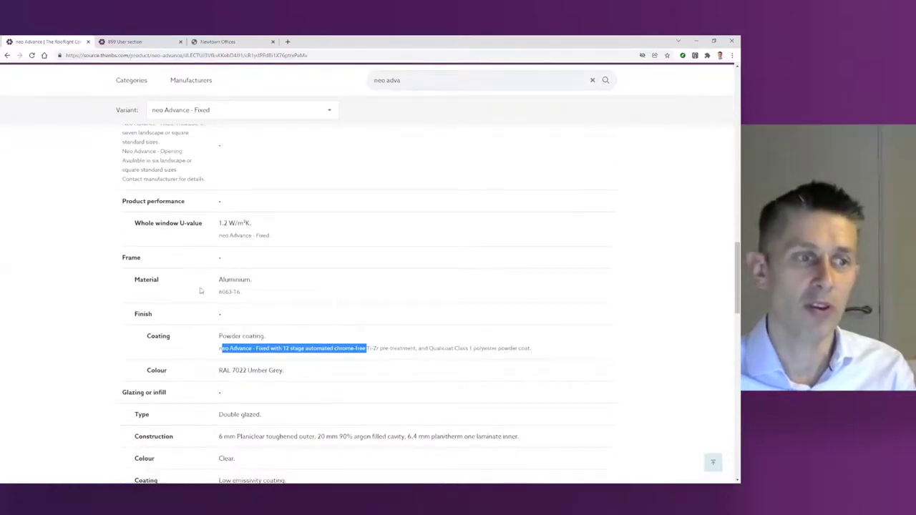
scroll(203, 351, "down", 1)
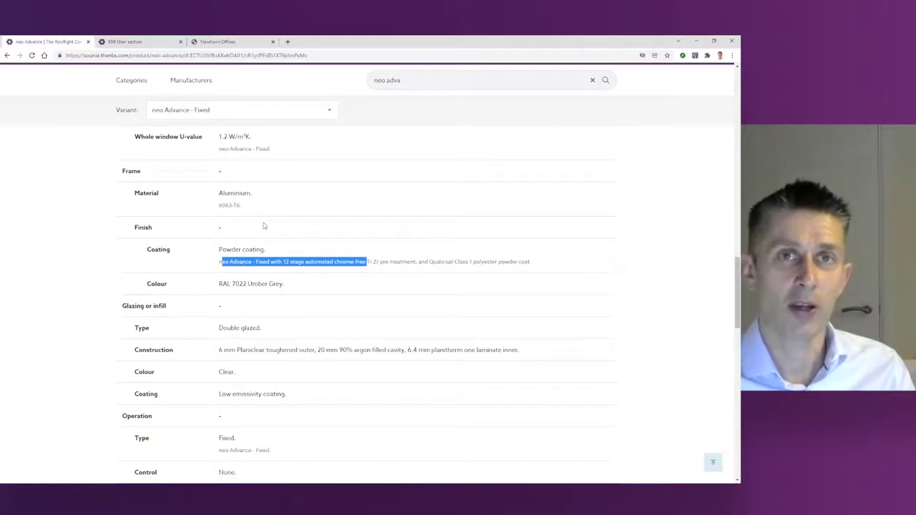
scroll(263, 226, "down", 5)
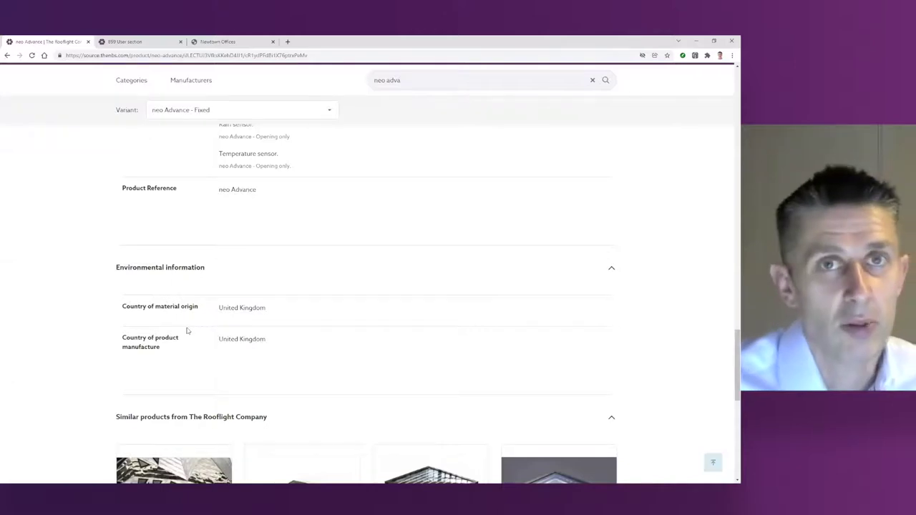
scroll(239, 289, "up", 5)
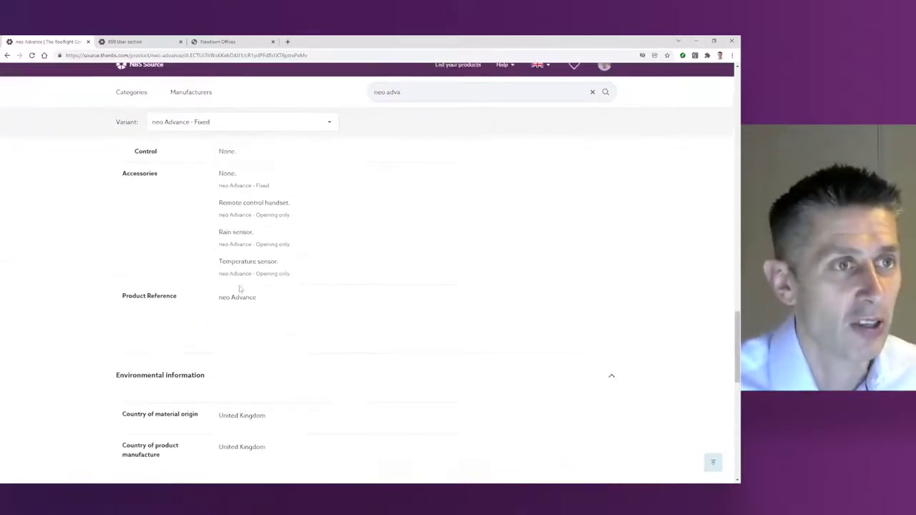
scroll(239, 290, "up", 10)
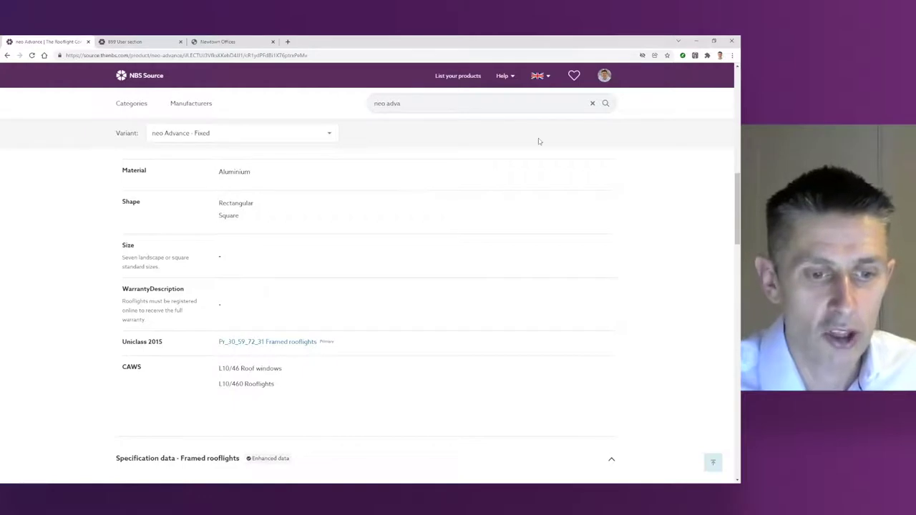
Step: Search for 'roof underlay' and filter to BM Trada certification, leaving six Glidevale Protect products
triple_click(392, 103)
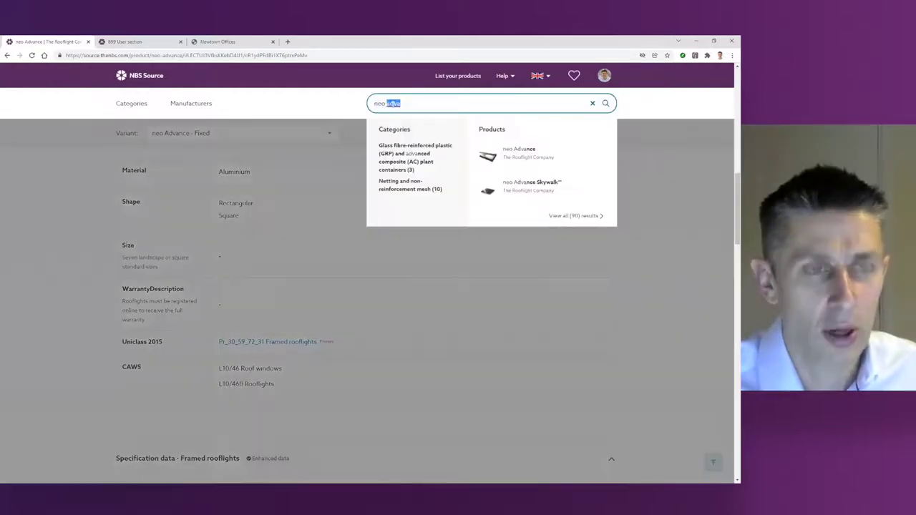
type("r")
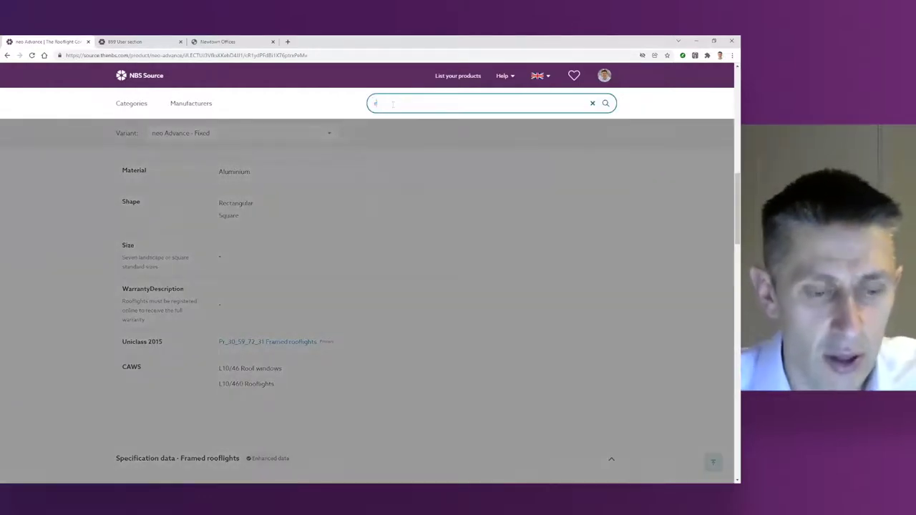
type("oof underlay")
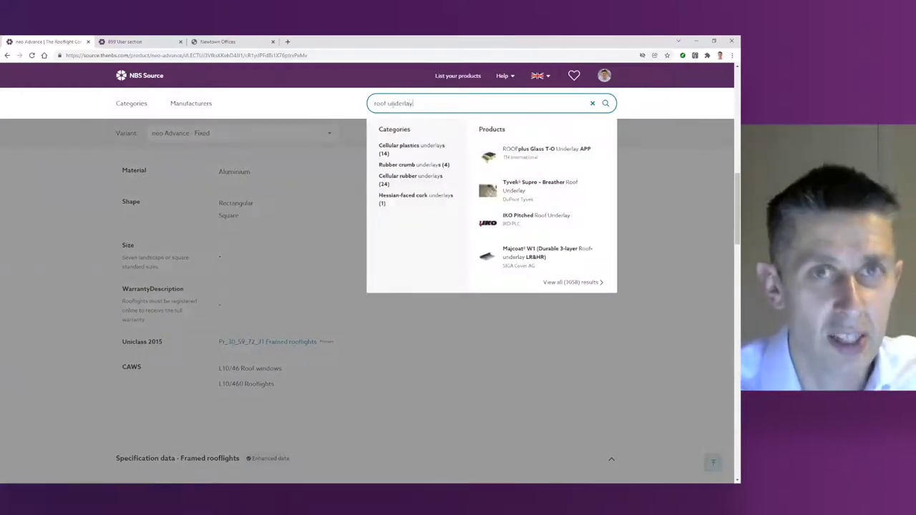
key("Return")
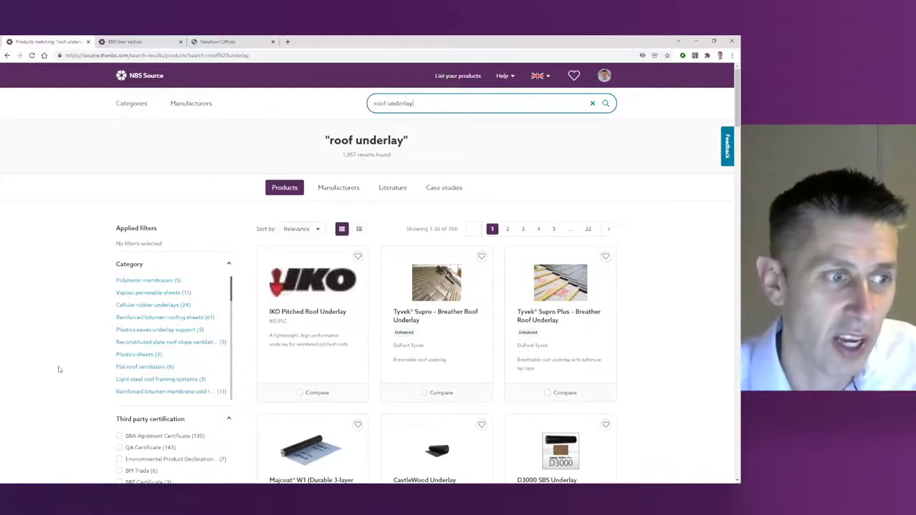
scroll(59, 370, "down", 2)
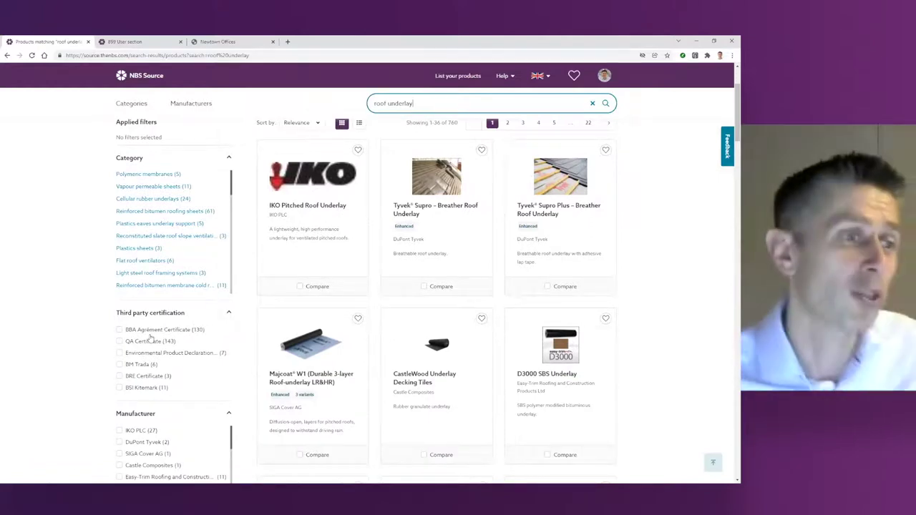
left_click(119, 365)
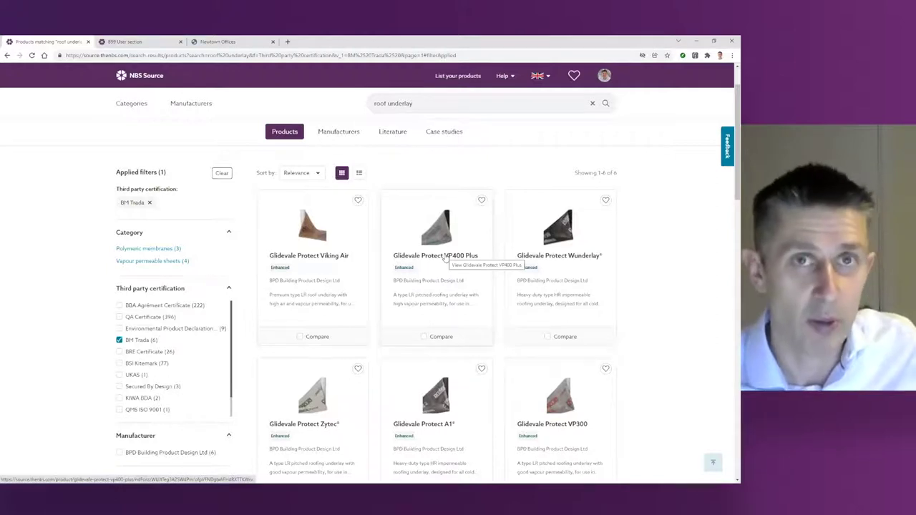
Step: Open the Glidevale Protect VP400 Plus page and jump to its third party certifications
left_click(445, 257)
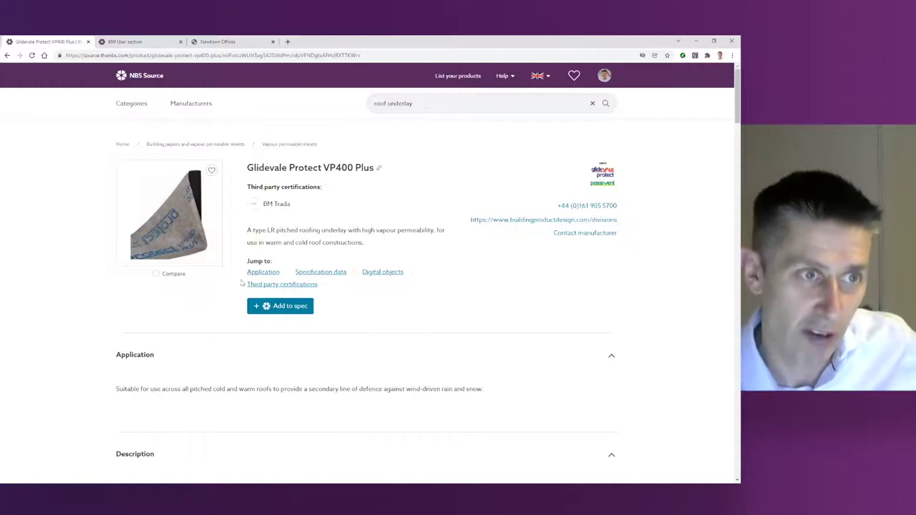
scroll(244, 283, "down", 2)
scroll(216, 273, "up", 2)
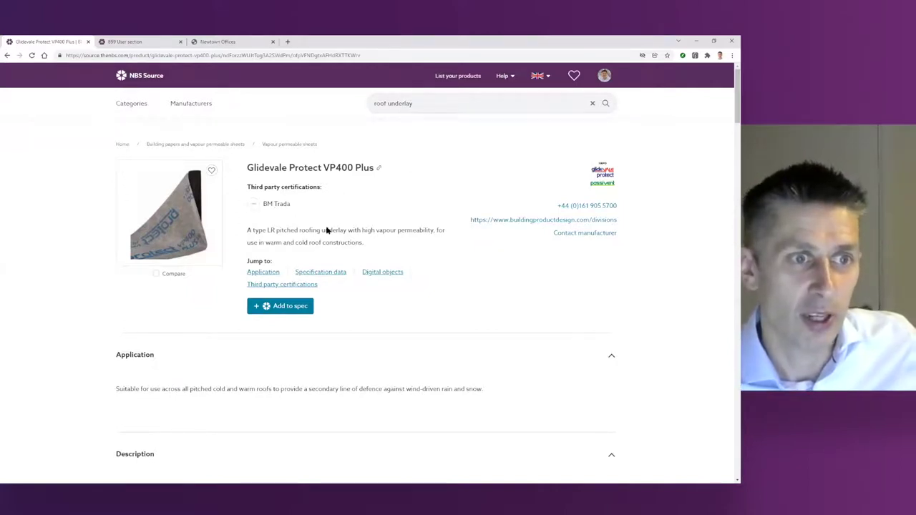
left_click(290, 286)
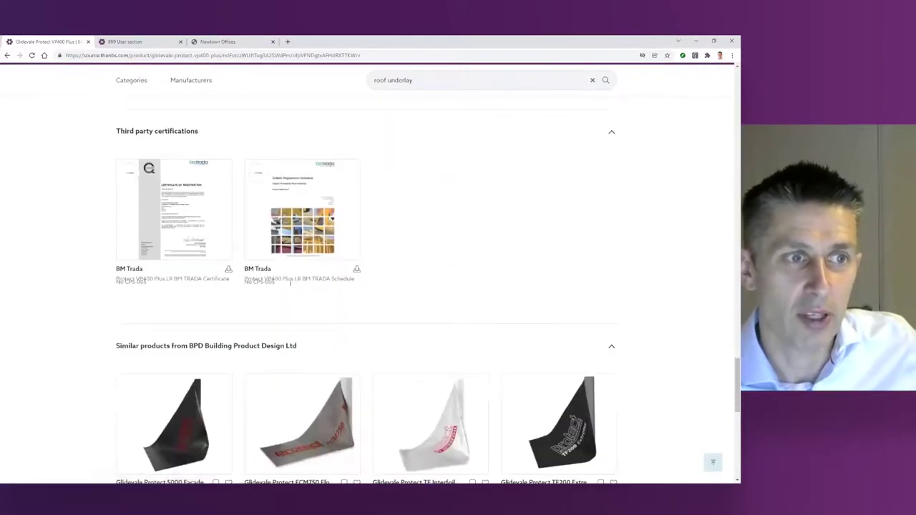
Step: Open BM TRADA Certificate CPS-005 and pick out its 2011, 2019 and 2022 issue and expiry years
left_click(206, 198)
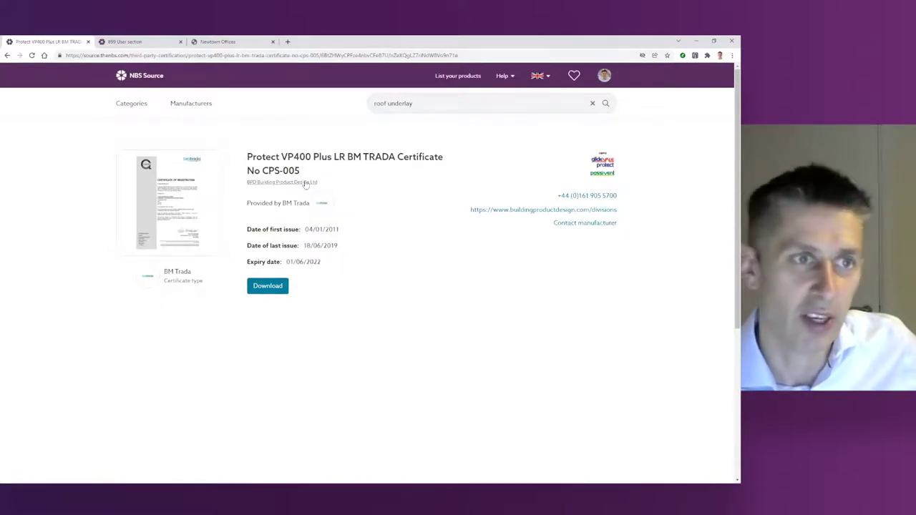
double_click(334, 229)
double_click(331, 245)
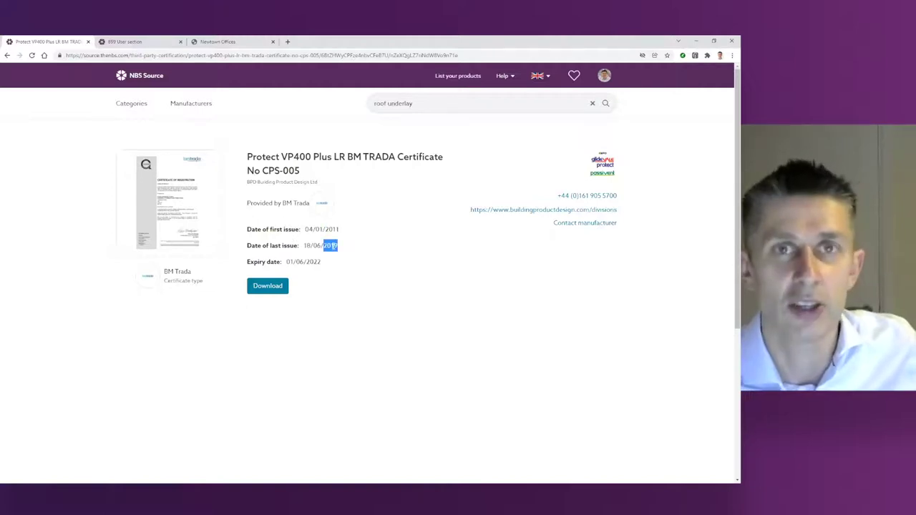
double_click(313, 262)
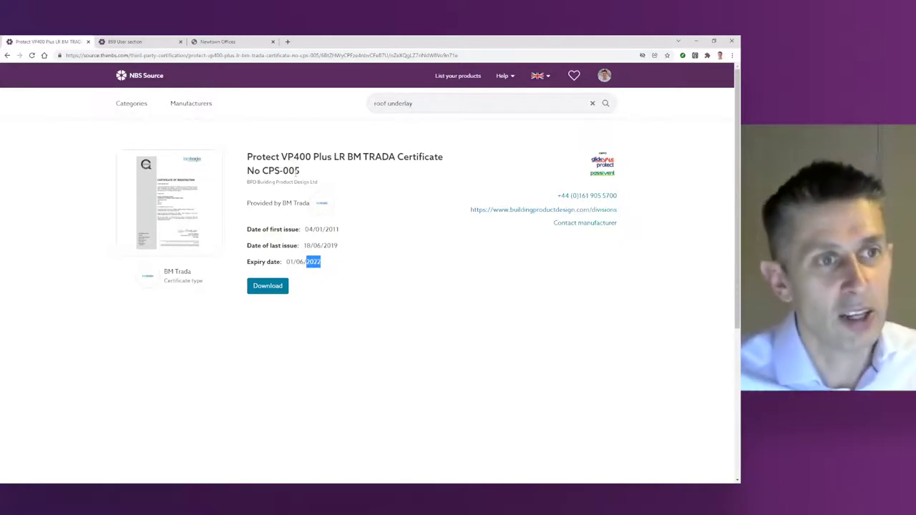
Step: Replace the search with 'greena' and open the Aggregate concrete blocks category
triple_click(396, 104)
type("g")
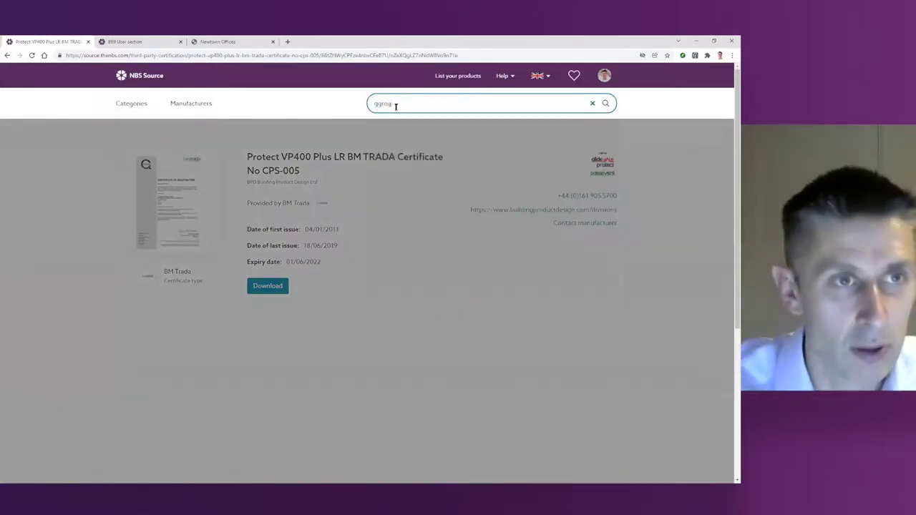
type("reena")
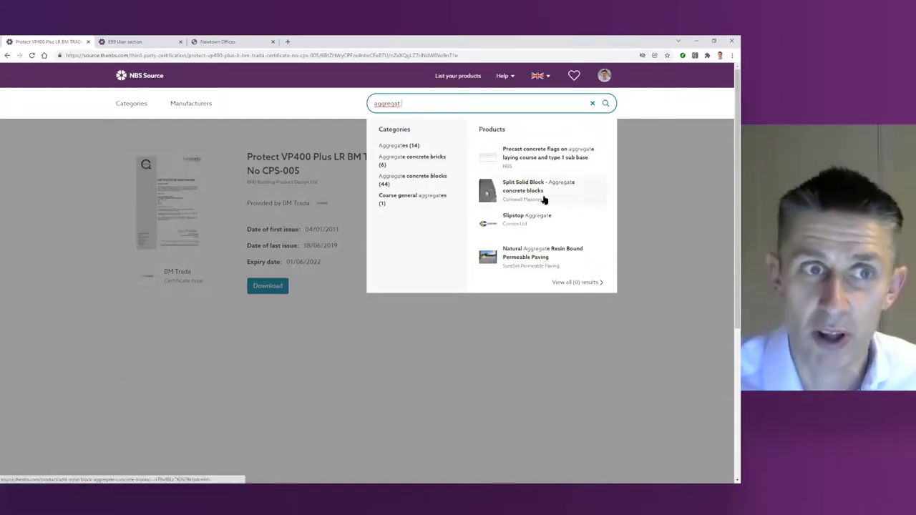
left_click(412, 176)
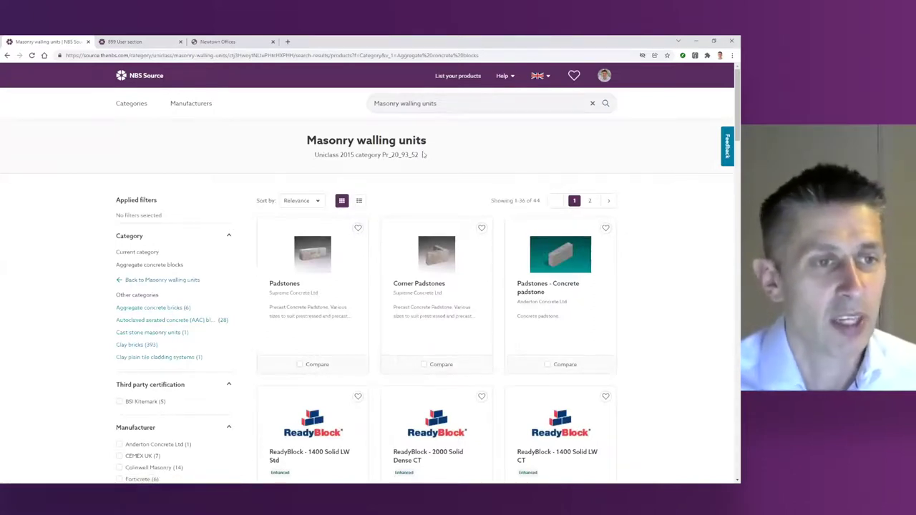
scroll(416, 272, "down", 2)
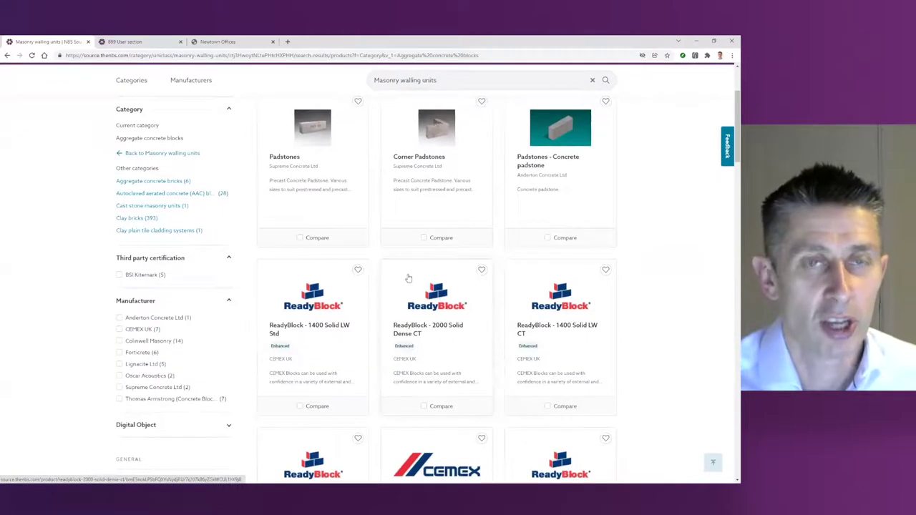
scroll(406, 290, "down", 1)
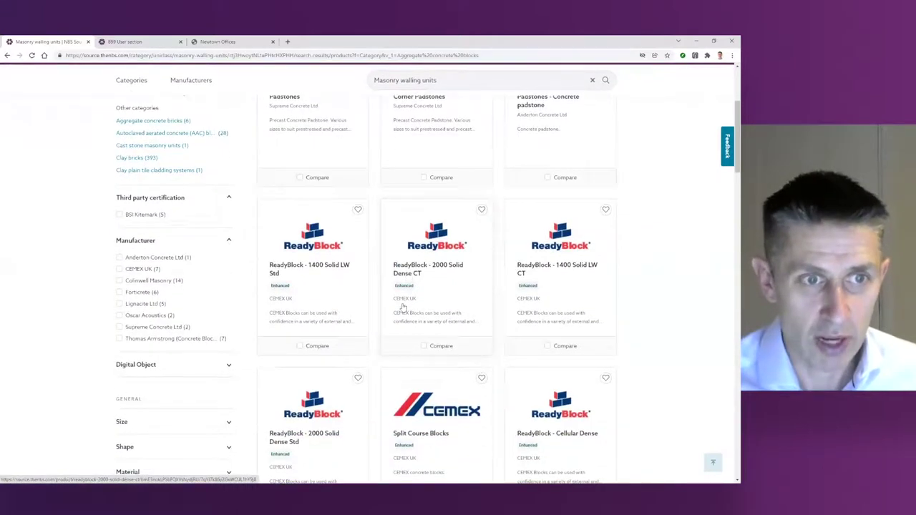
Step: Tick Compare on ReadyBlock 2000 Solid Dense CT, Lignacite and Ultralite blocks and open the comparison
left_click(424, 345)
scroll(424, 347, "down", 3)
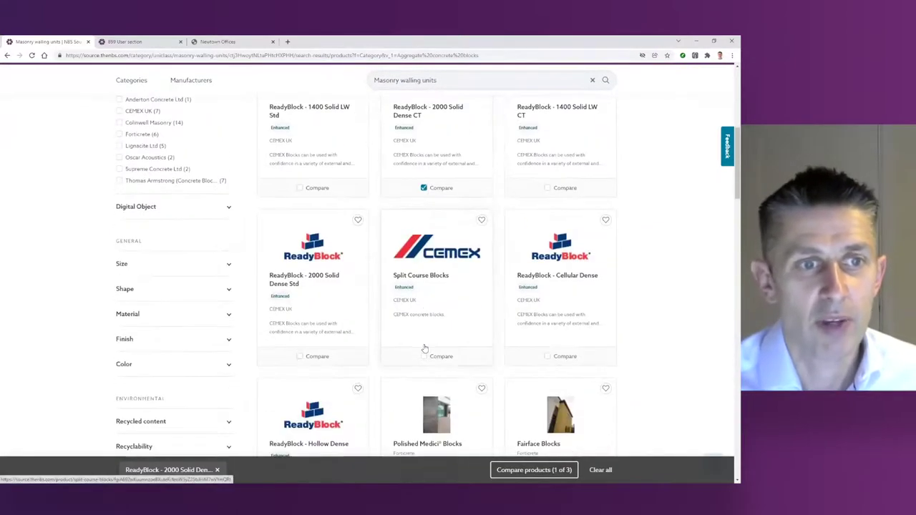
scroll(425, 349, "up", 1)
scroll(425, 349, "down", 2)
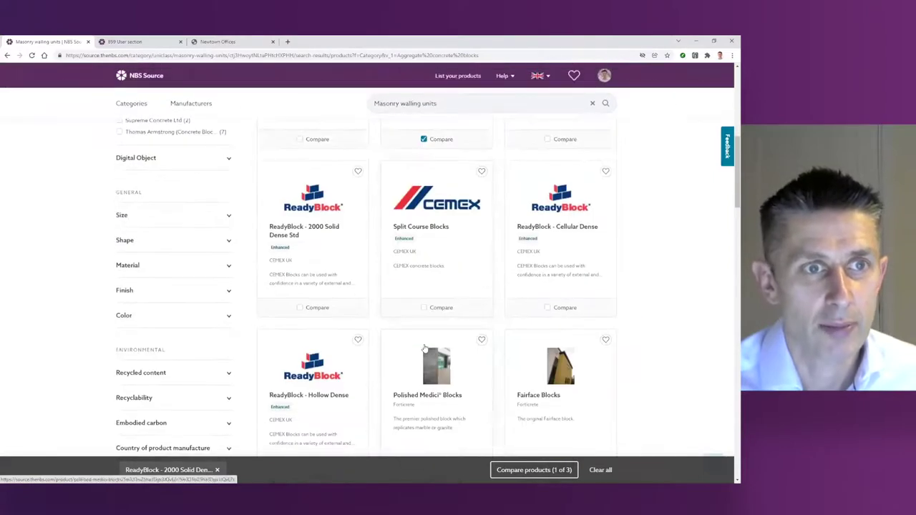
scroll(425, 348, "down", 4)
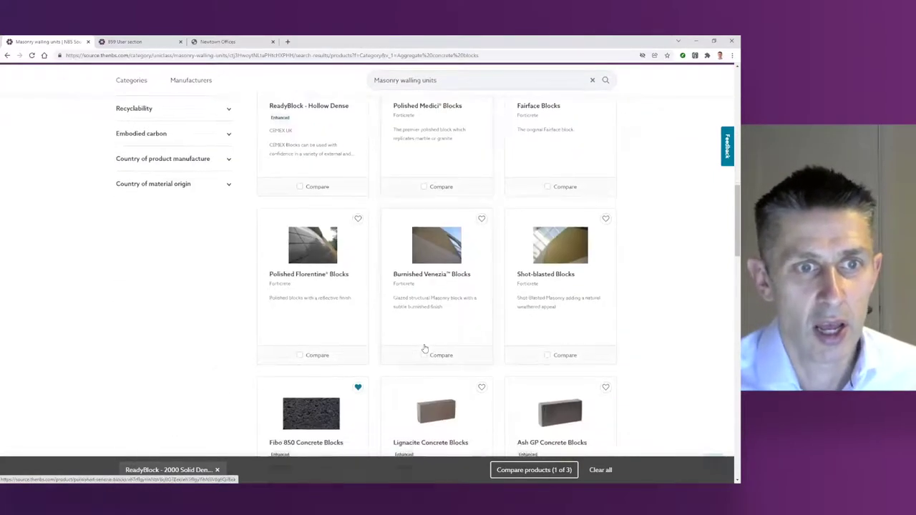
scroll(424, 349, "down", 2)
left_click(424, 361)
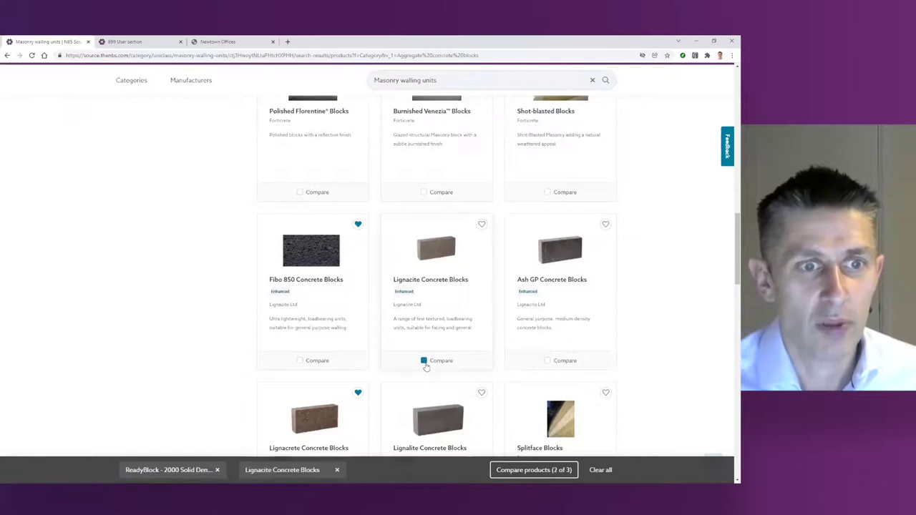
scroll(426, 367, "down", 4)
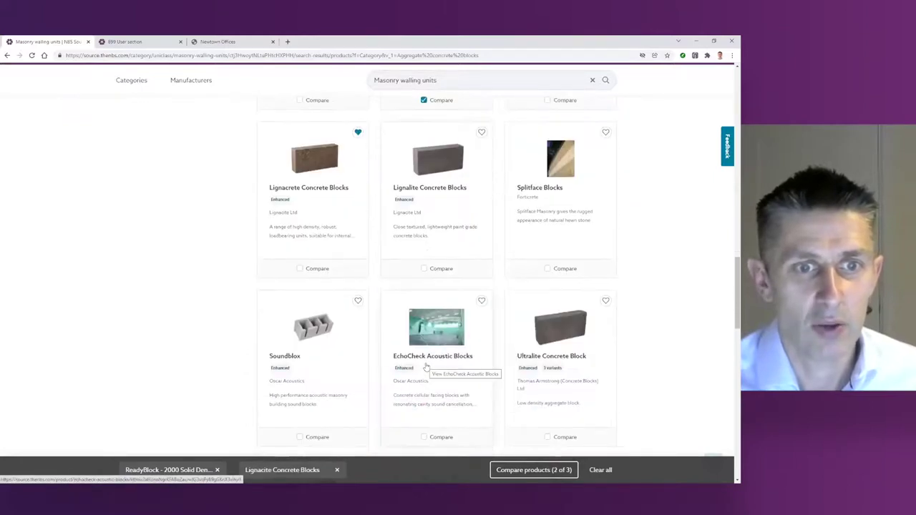
scroll(426, 367, "down", 1)
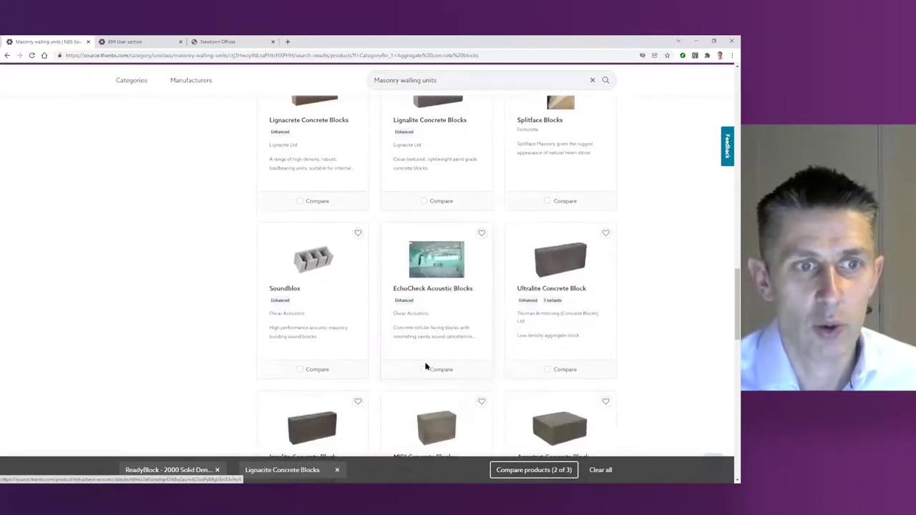
left_click(547, 370)
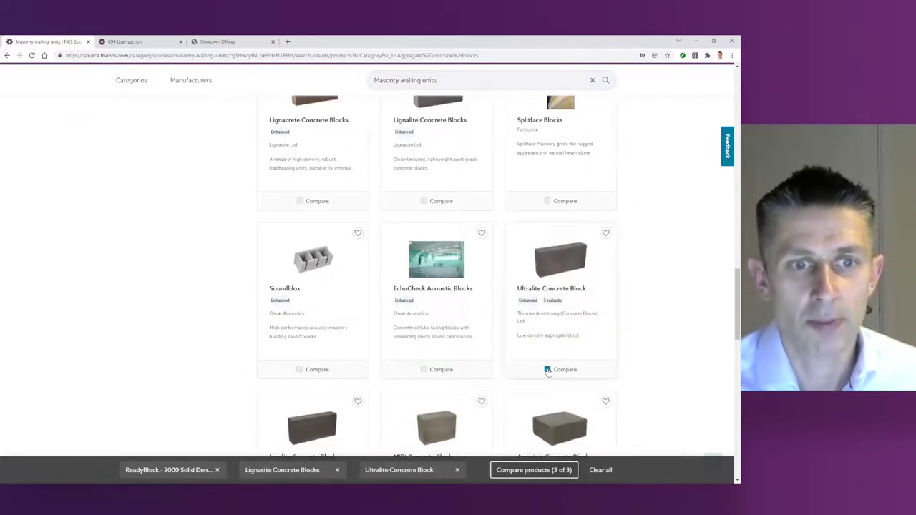
left_click(508, 471)
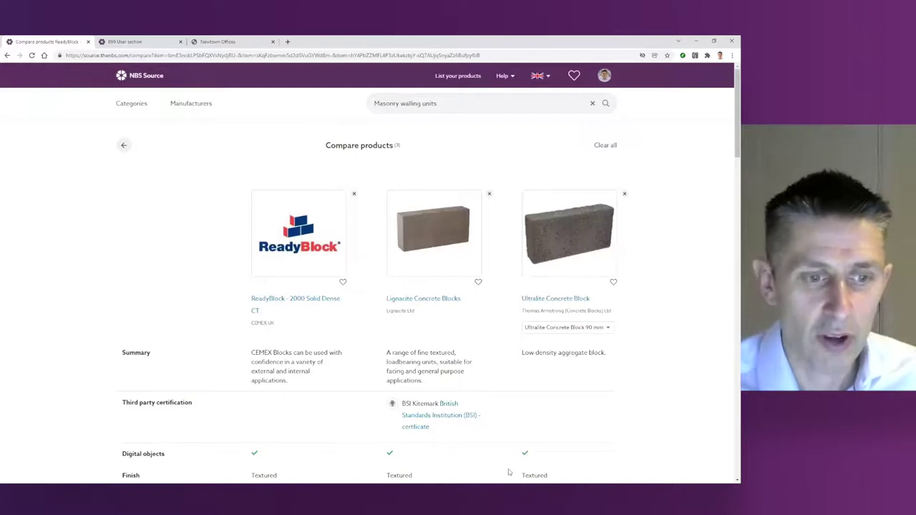
Step: Scroll the comparison table, picking out the BS EN 771-3 standard and Lignacite net dry density
scroll(295, 374, "down", 2)
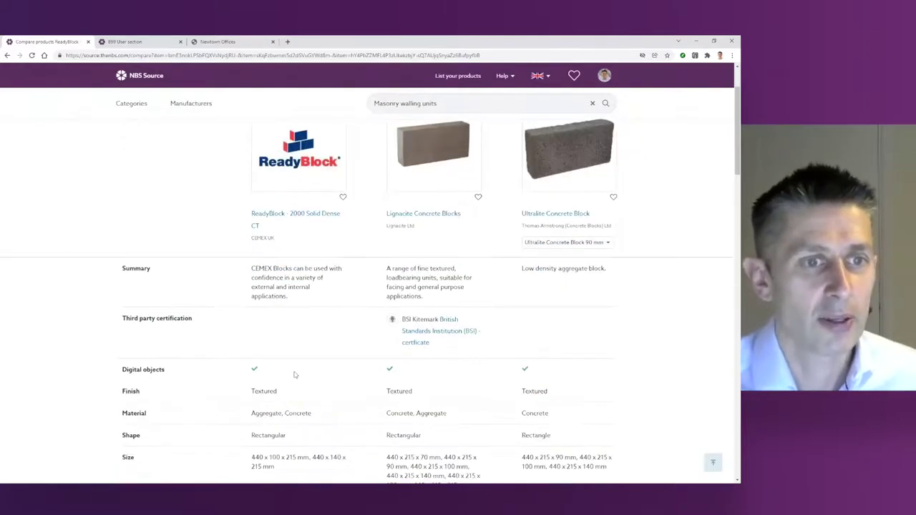
scroll(295, 374, "down", 2)
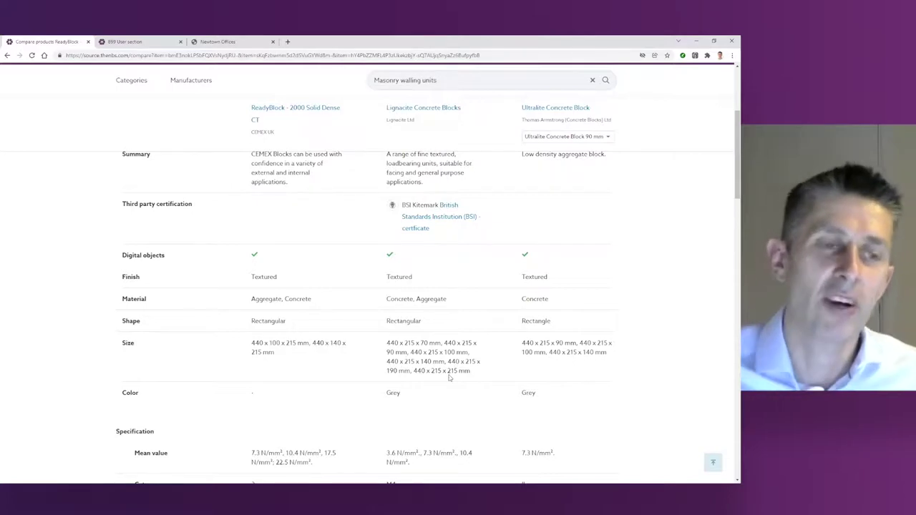
scroll(451, 378, "down", 5)
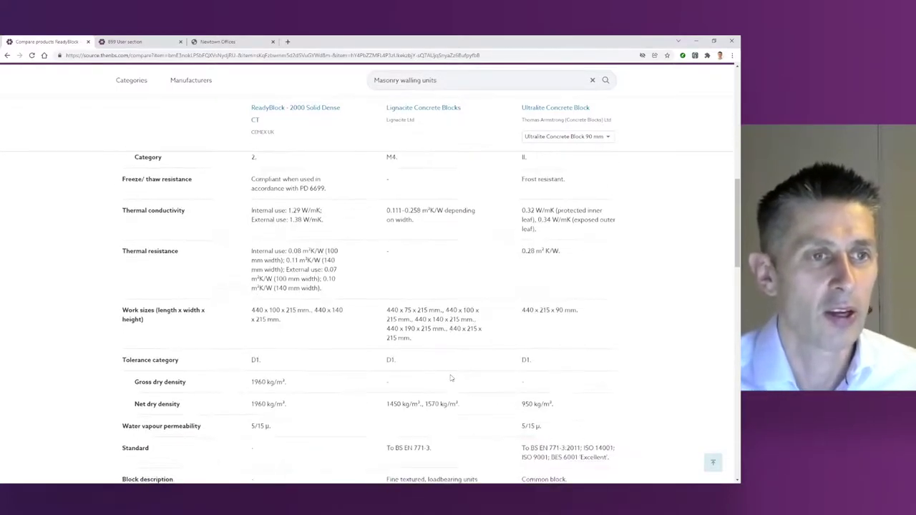
scroll(340, 301, "down", 1)
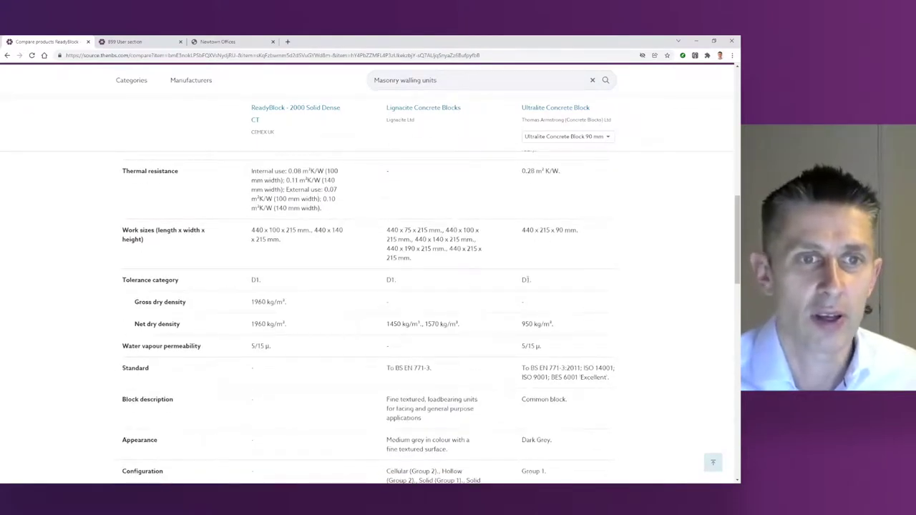
scroll(392, 287, "up", 2)
scroll(392, 288, "up", 2)
scroll(392, 285, "up", 2)
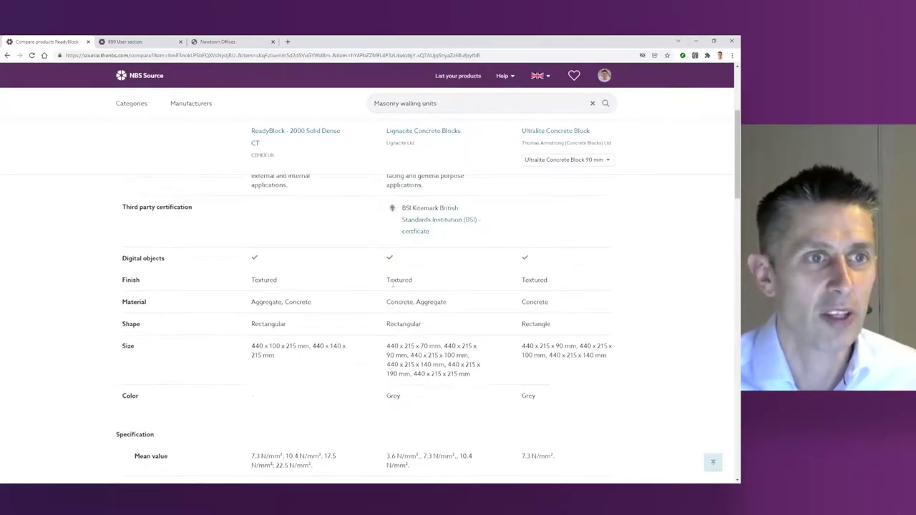
scroll(392, 287, "down", 3)
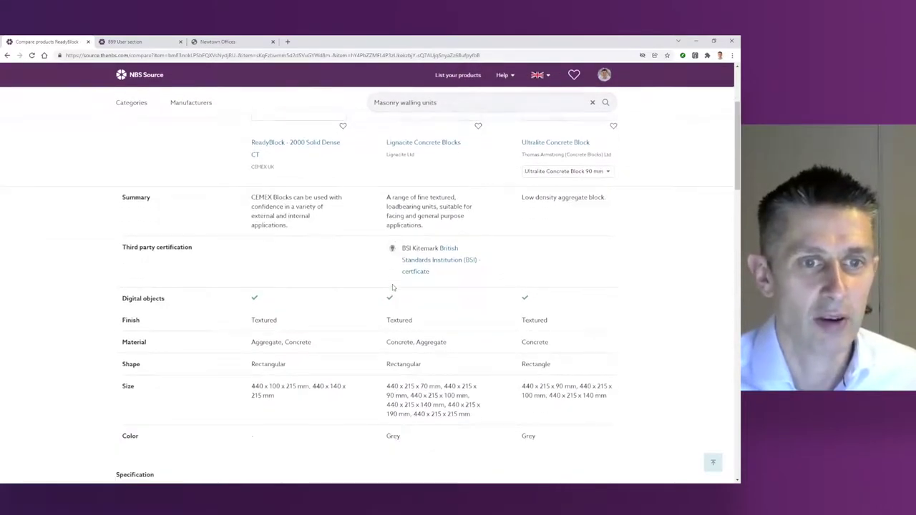
scroll(392, 287, "down", 6)
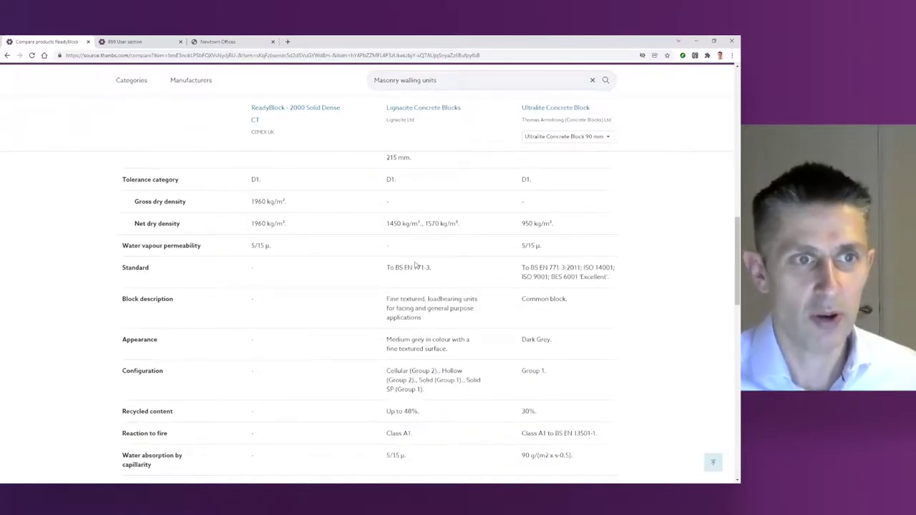
double_click(419, 267)
left_click_drag(402, 224, 424, 224)
Step: Scroll back up and open the Lignacite Concrete Blocks product page from the comparison
scroll(322, 256, "down", 1)
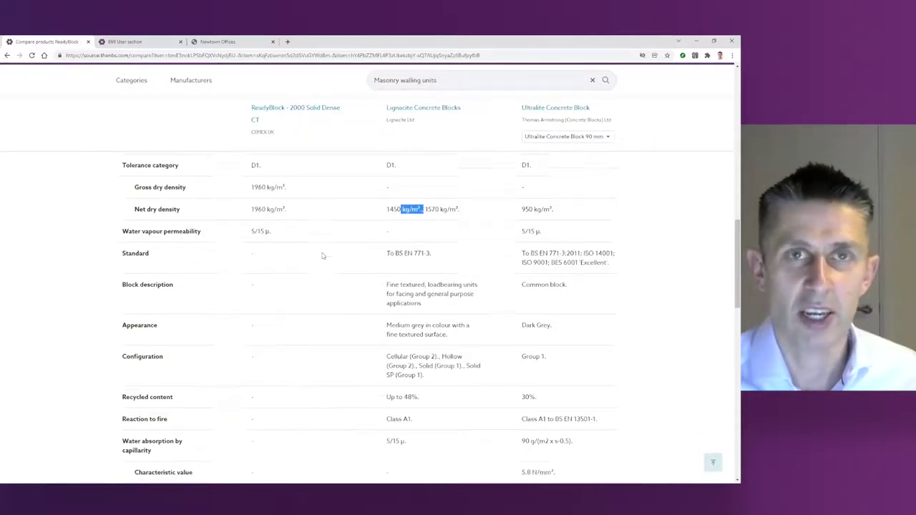
scroll(323, 256, "up", 8)
scroll(323, 256, "up", 2)
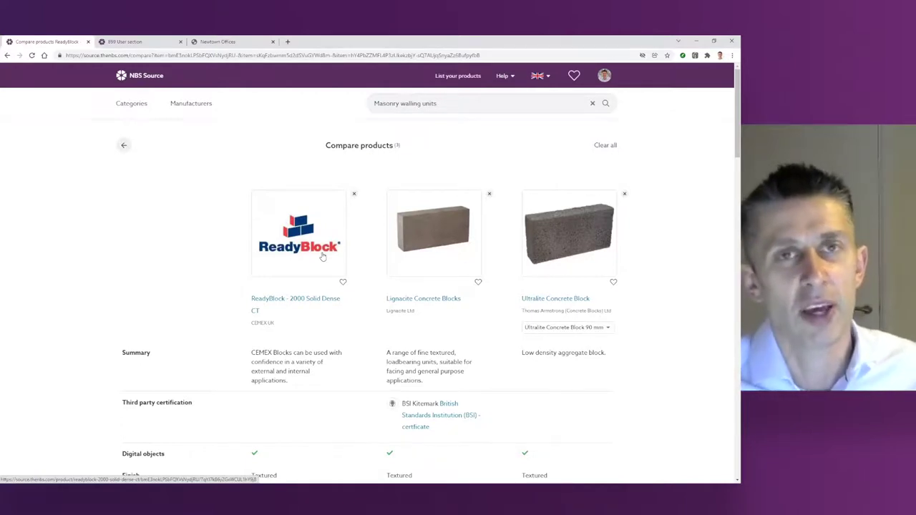
left_click(428, 305)
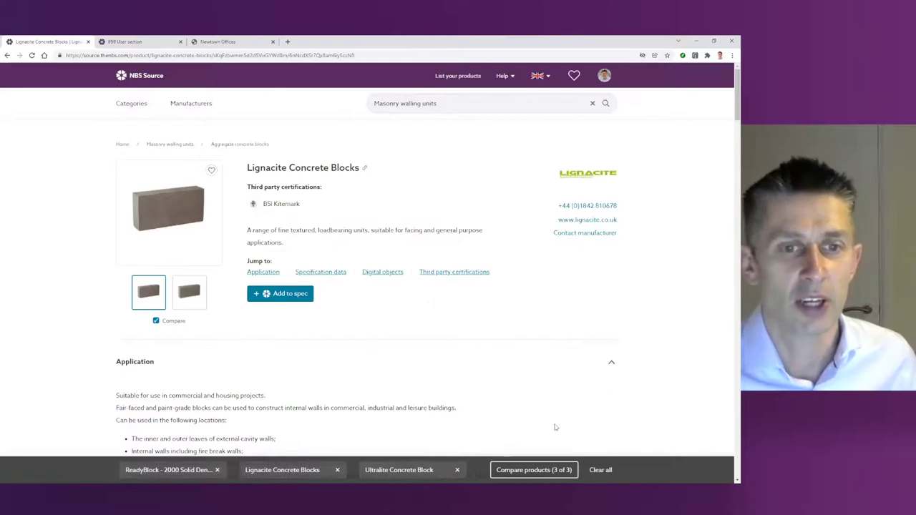
Step: Clear all compared products and scroll down to the Lignacite Concrete Blocks specification data
left_click(600, 470)
scroll(358, 368, "down", 13)
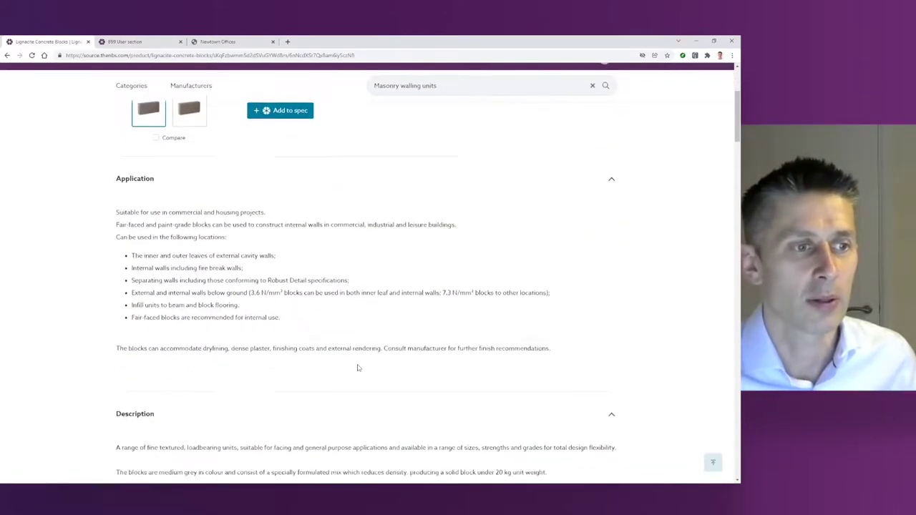
scroll(359, 368, "down", 4)
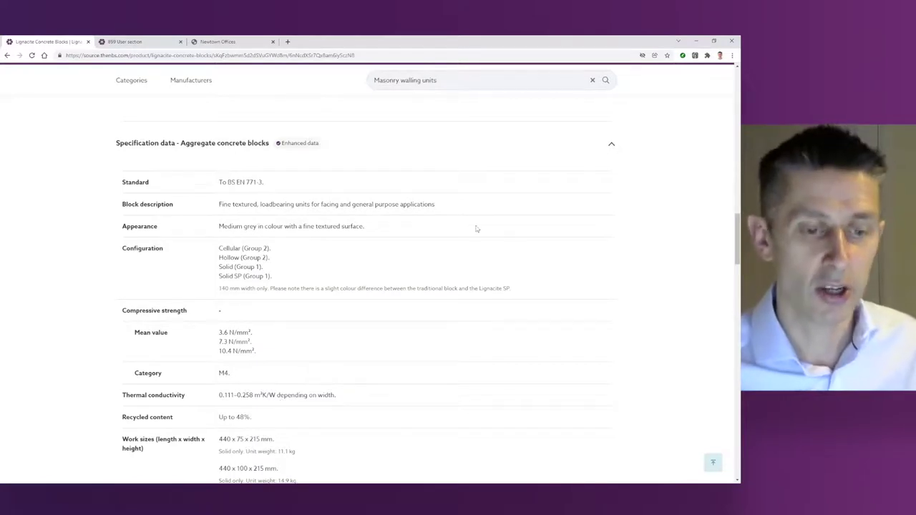
left_click(402, 81)
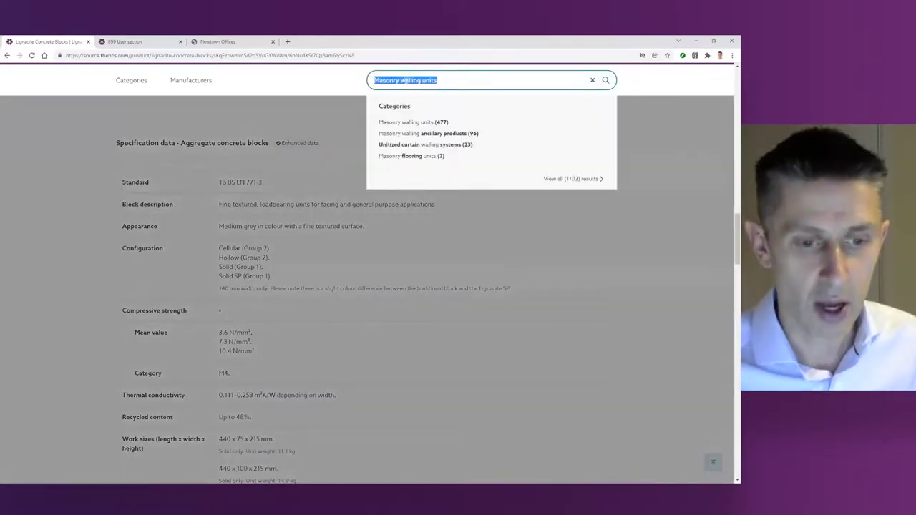
Step: Search 'forma' and open the Rationel FORMA Windows product page, Triple glazed variant
type("forma")
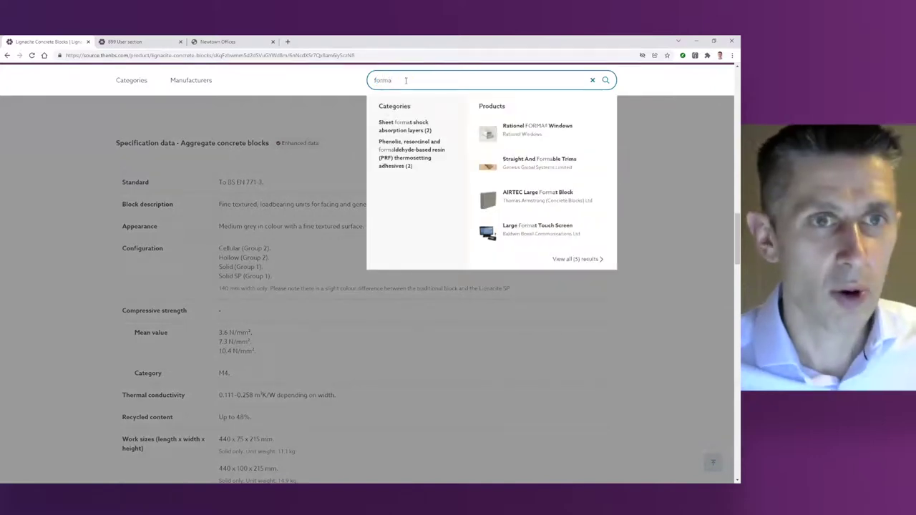
left_click(542, 135)
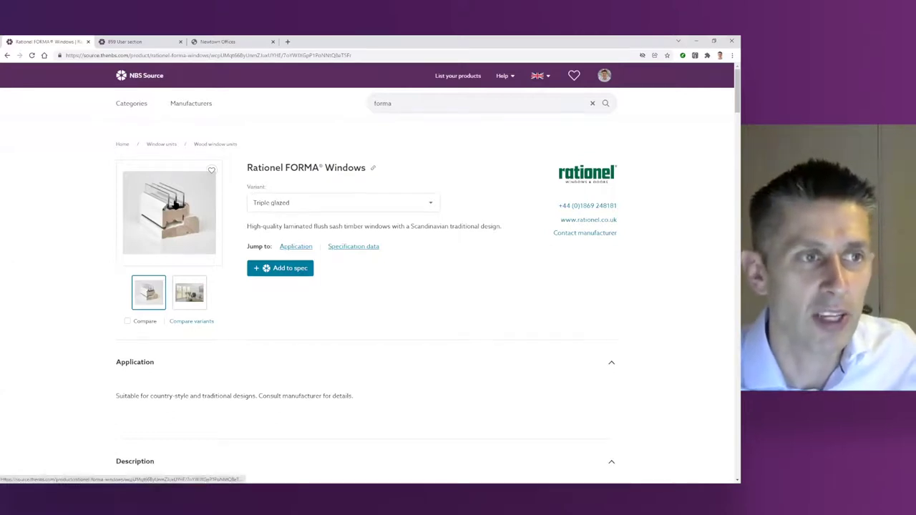
left_click(272, 209)
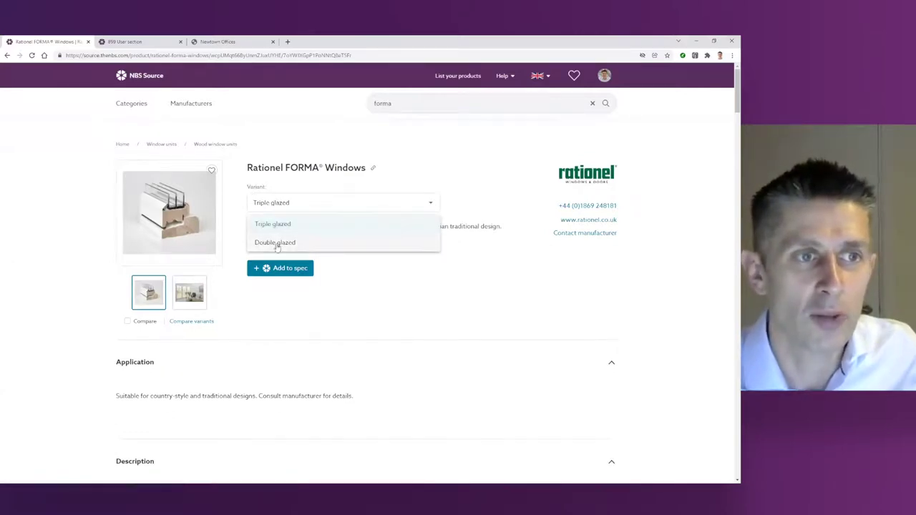
left_click(404, 299)
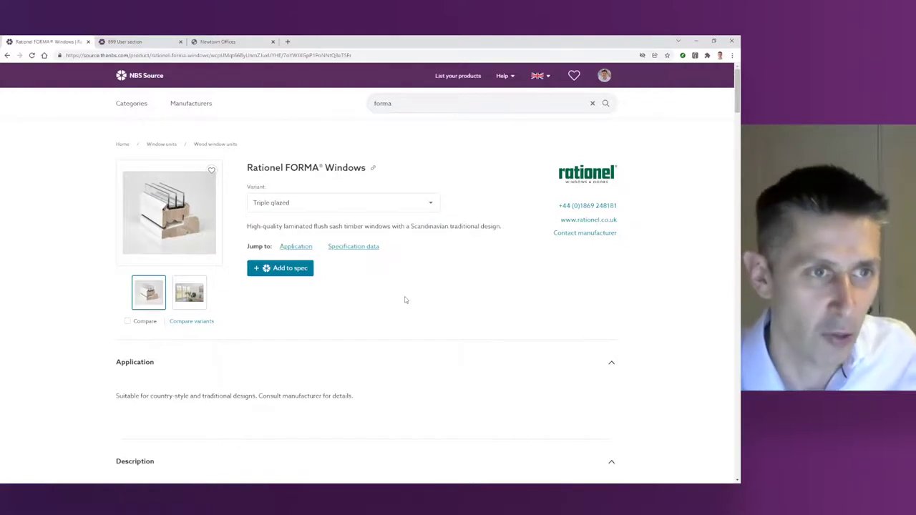
scroll(405, 300, "down", 15)
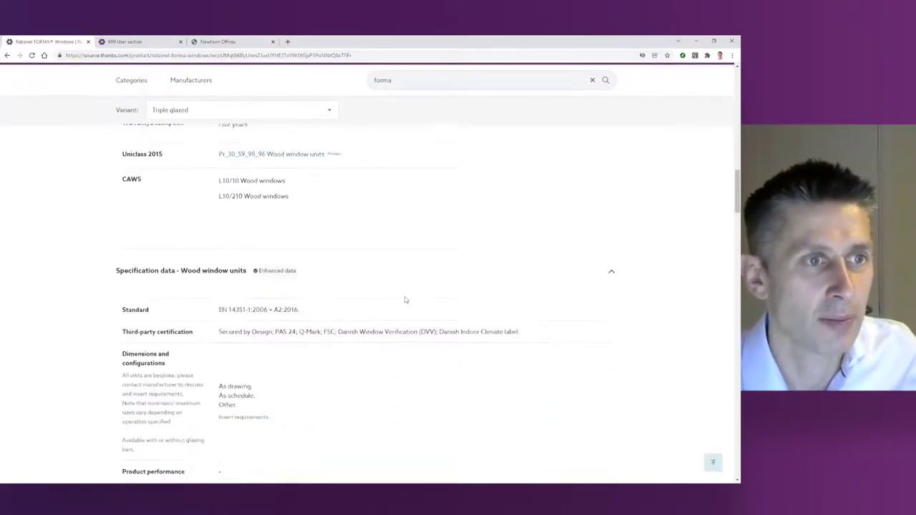
scroll(405, 300, "down", 5)
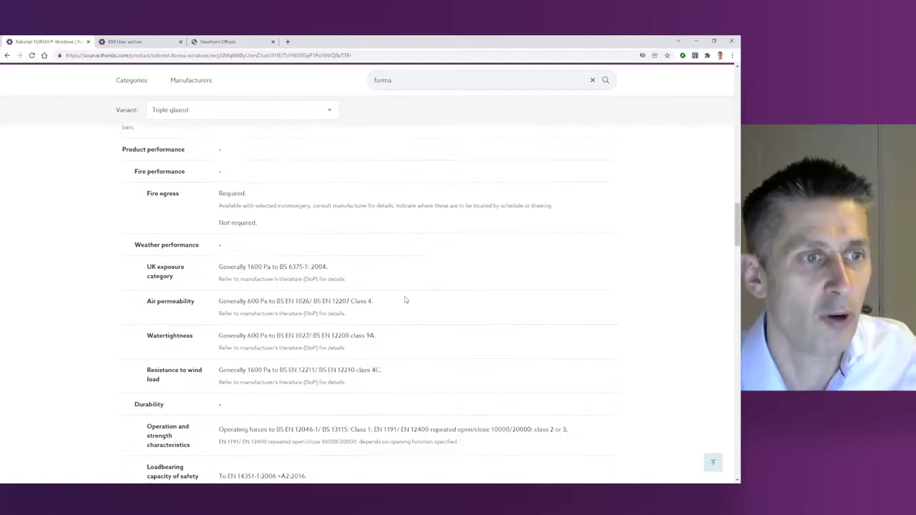
scroll(404, 300, "down", 8)
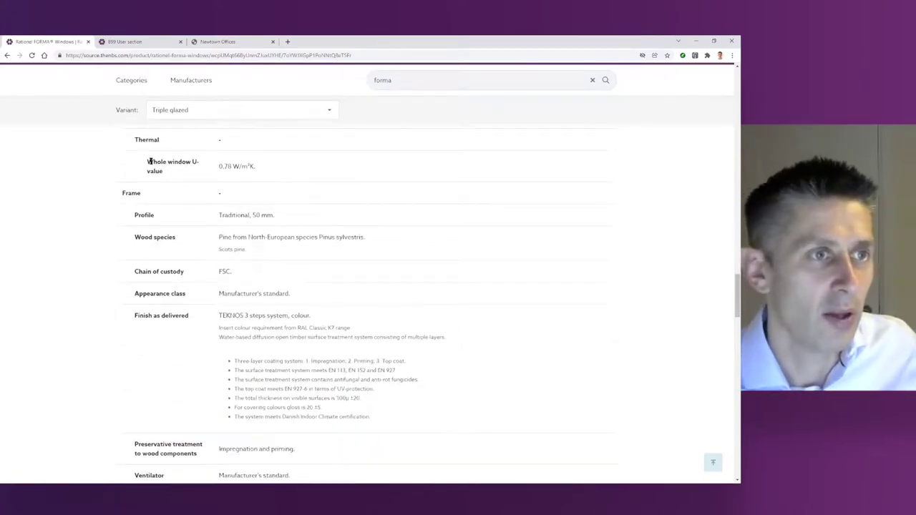
left_click(185, 113)
left_click(181, 149)
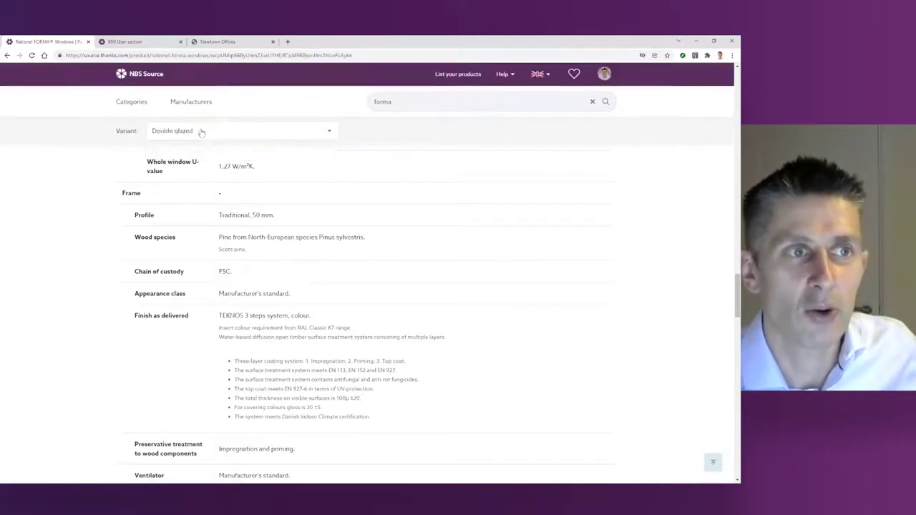
scroll(254, 202, "up", 1)
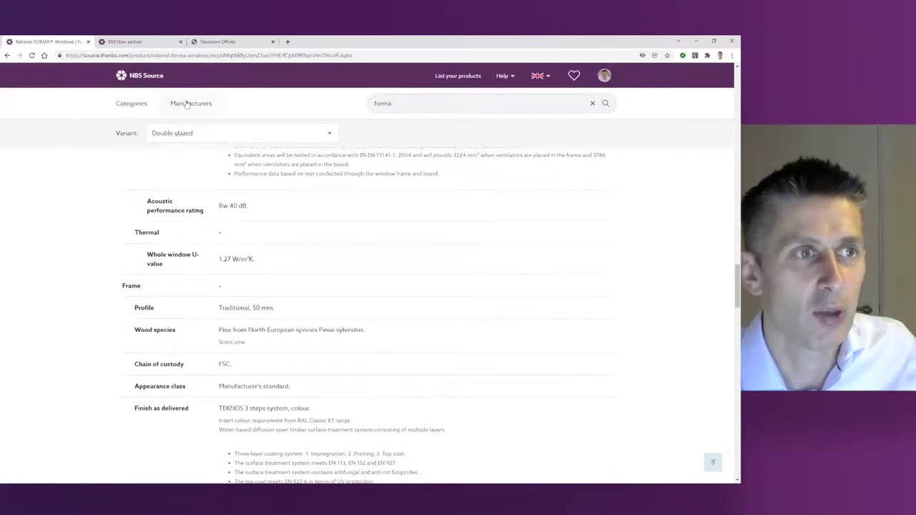
left_click(172, 136)
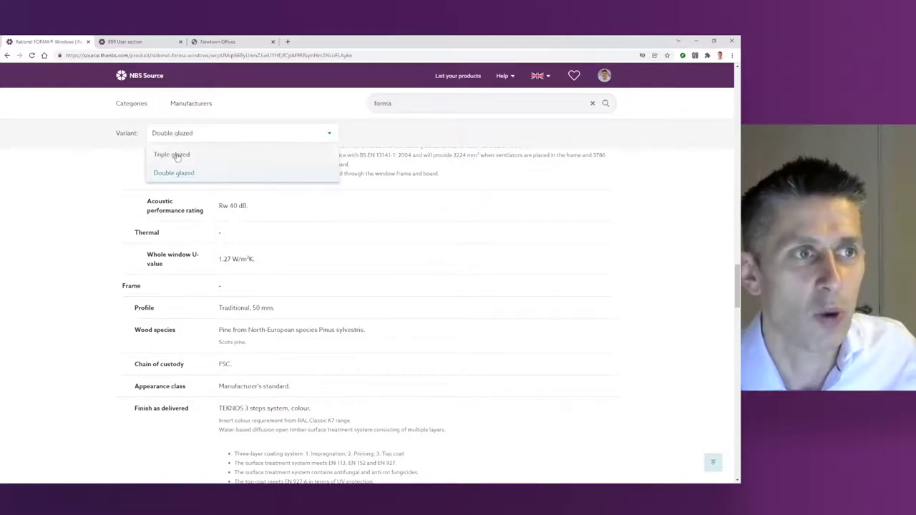
left_click(179, 158)
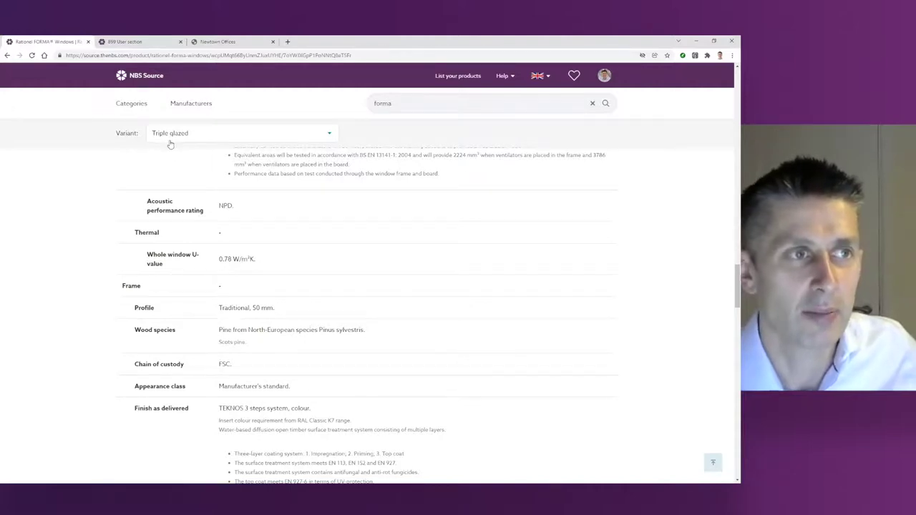
scroll(193, 258, "up", 5)
scroll(193, 258, "up", 15)
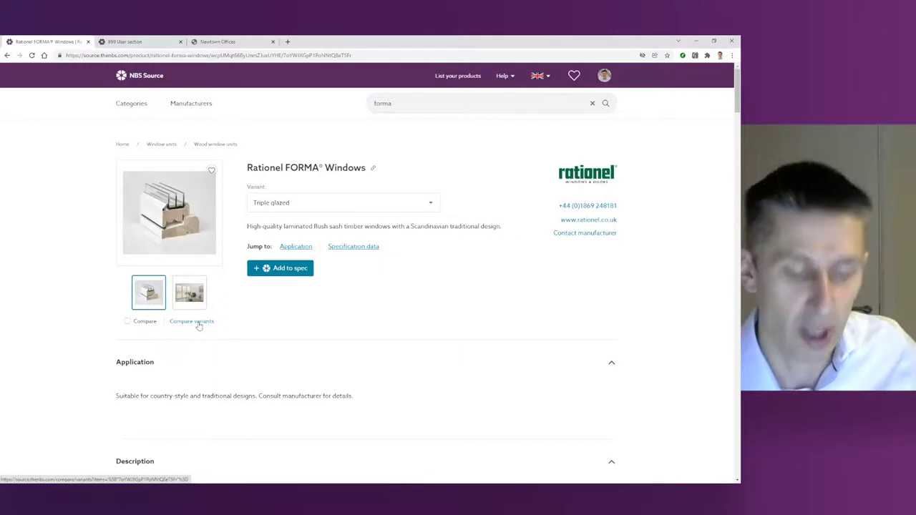
Step: Compare the Triple and Double glazed FORMA variants side by side, highlighting both variant labels
left_click(195, 323)
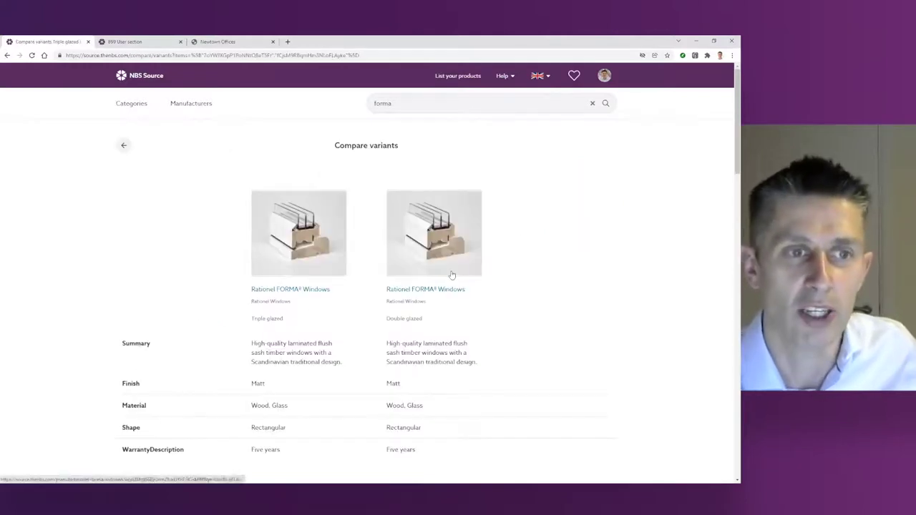
left_click_drag(252, 319, 283, 320)
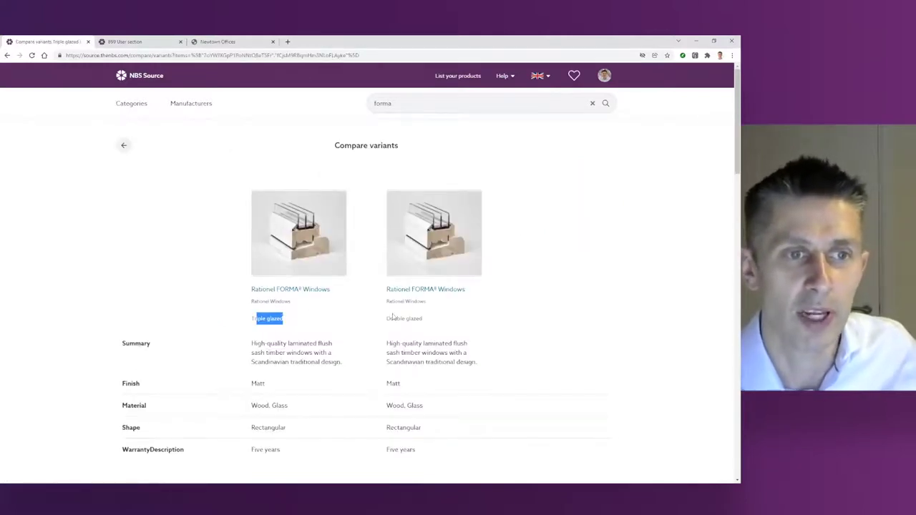
left_click_drag(391, 318, 430, 320)
scroll(430, 321, "down", 5)
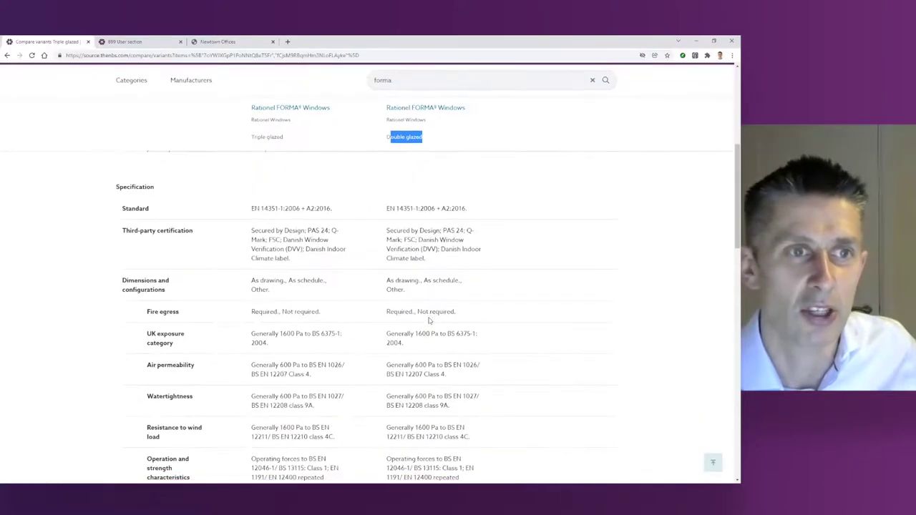
scroll(430, 321, "down", 5)
scroll(429, 320, "down", 5)
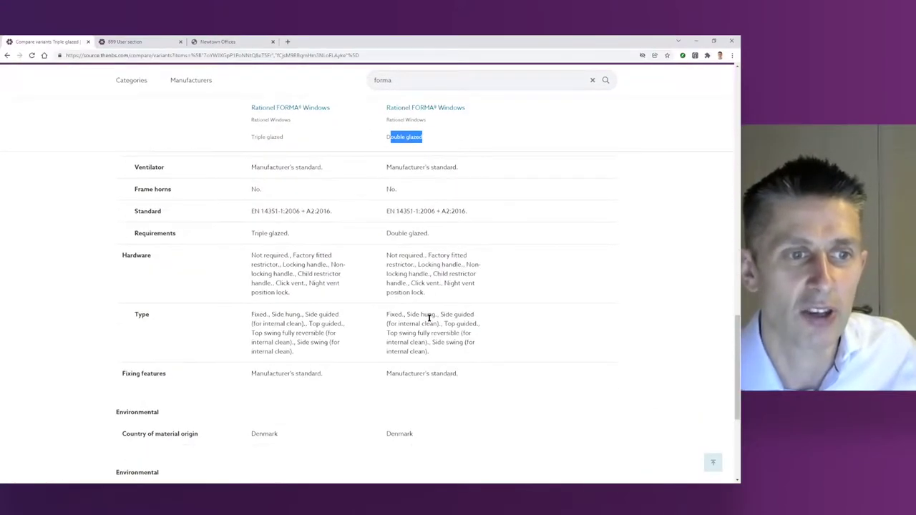
Step: Highlight the Triple glazed 0.78 W/m²K U-value, then go to the Manufacturers listing
scroll(429, 321, "up", 1)
scroll(430, 321, "up", 3)
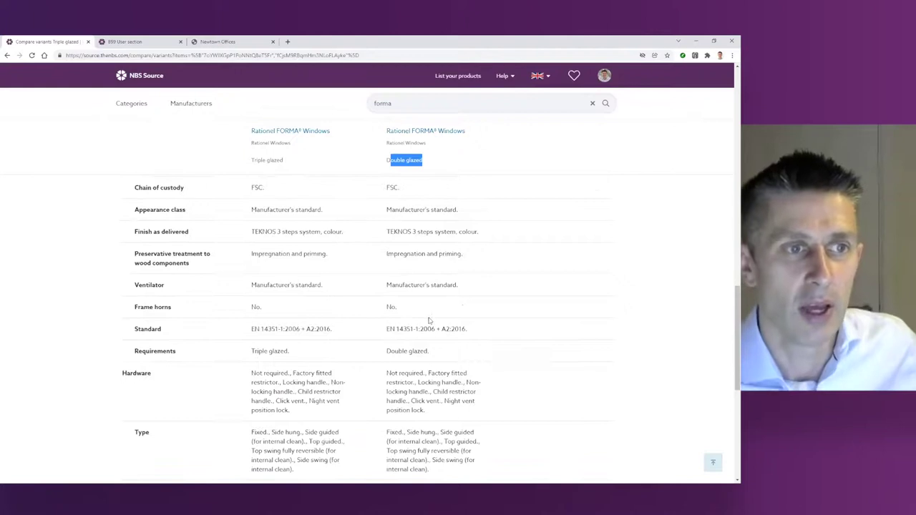
scroll(430, 320, "up", 1)
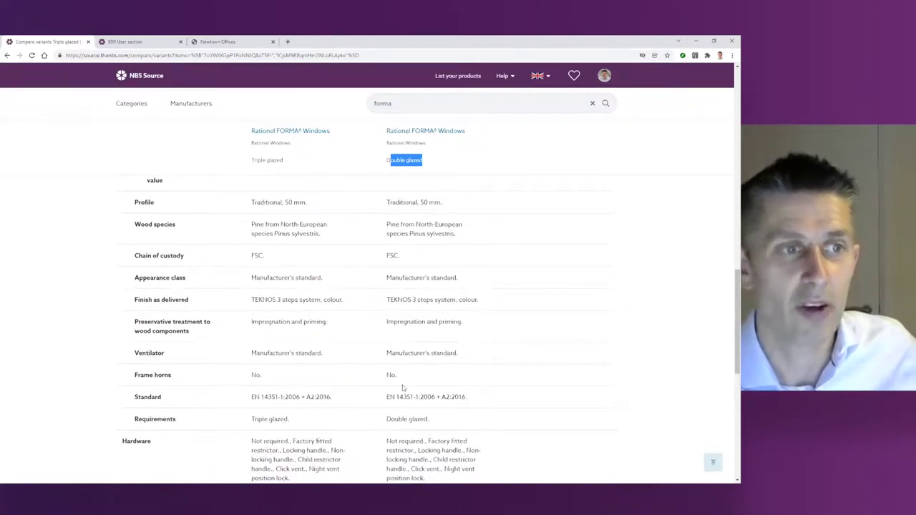
scroll(263, 382, "up", 1)
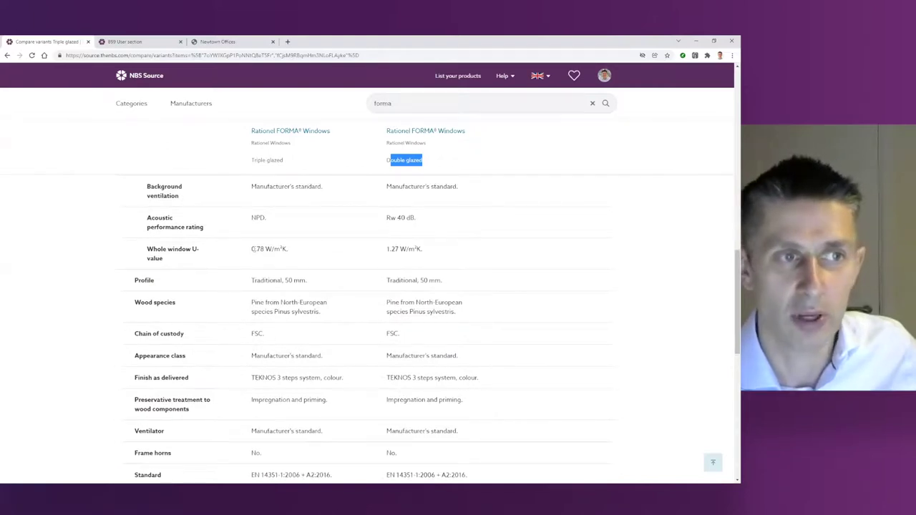
left_click_drag(253, 249, 314, 251)
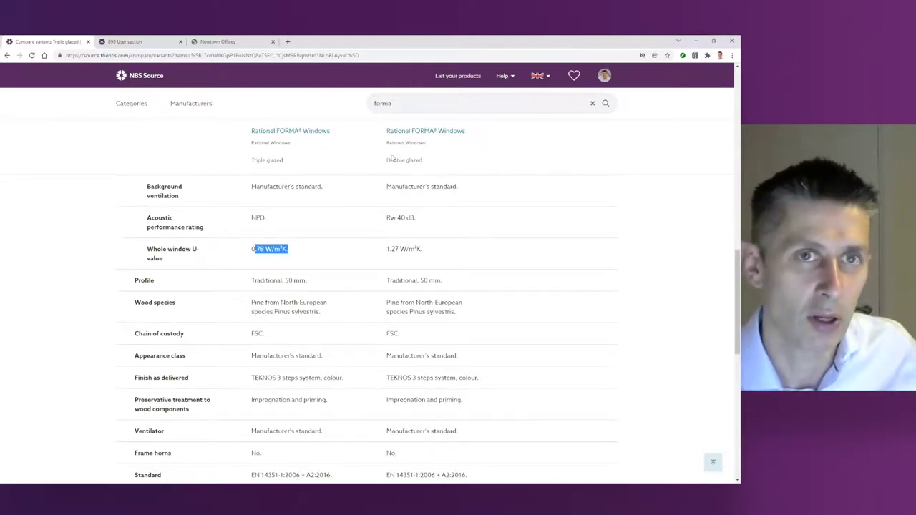
scroll(392, 157, "up", 8)
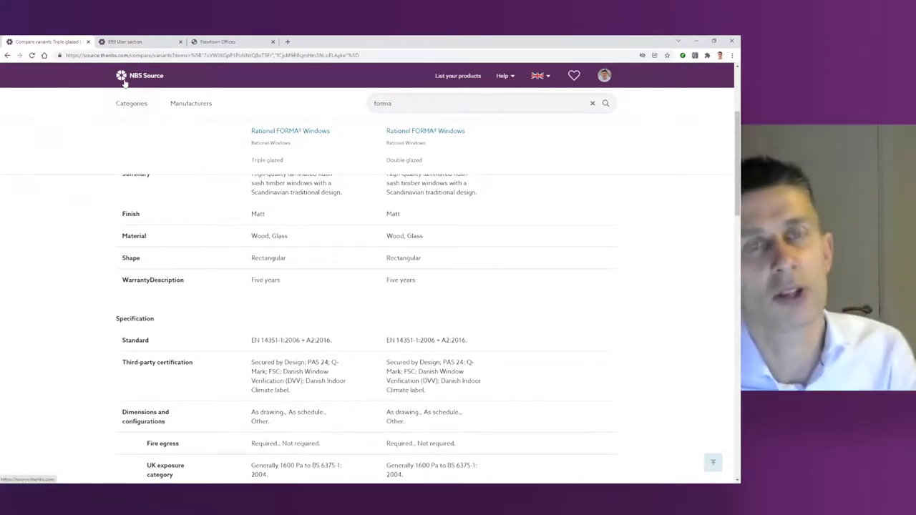
left_click(195, 105)
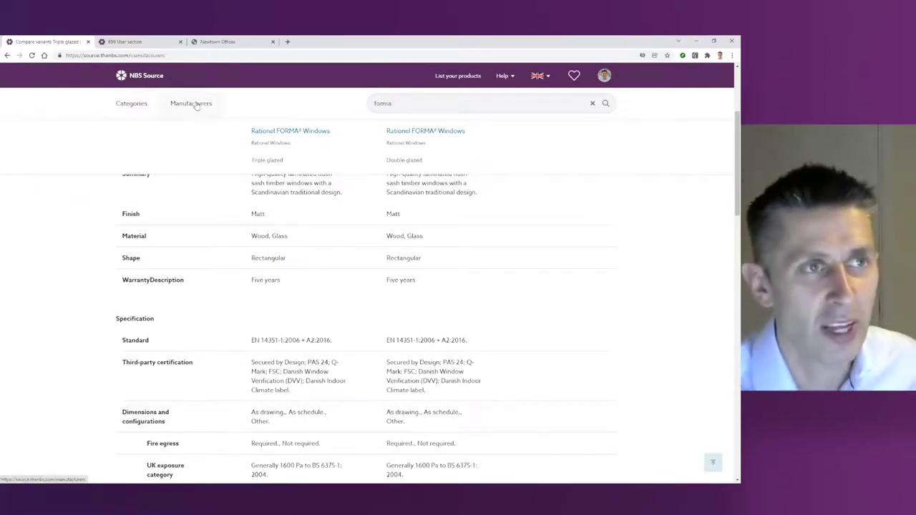
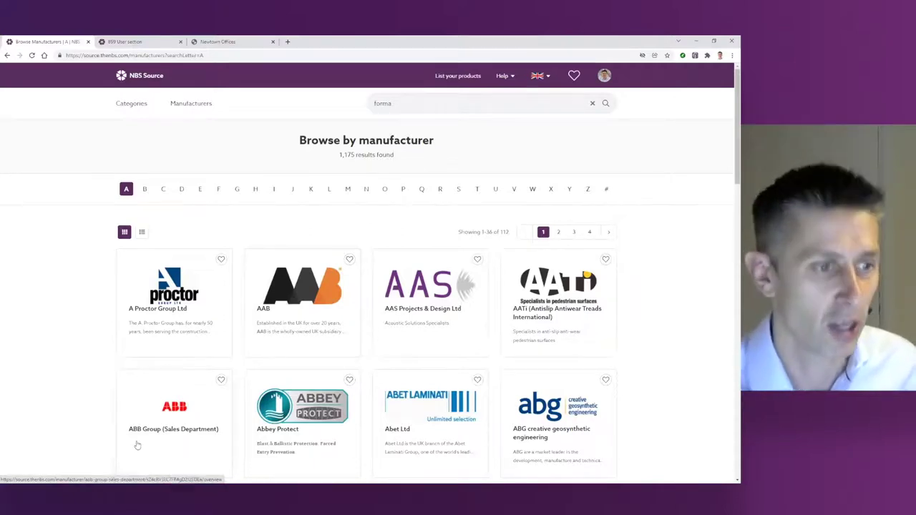
Step: Bring the incognito window forward and open the NBS manufacturer page on NBS Source
mouse_move(161, 494)
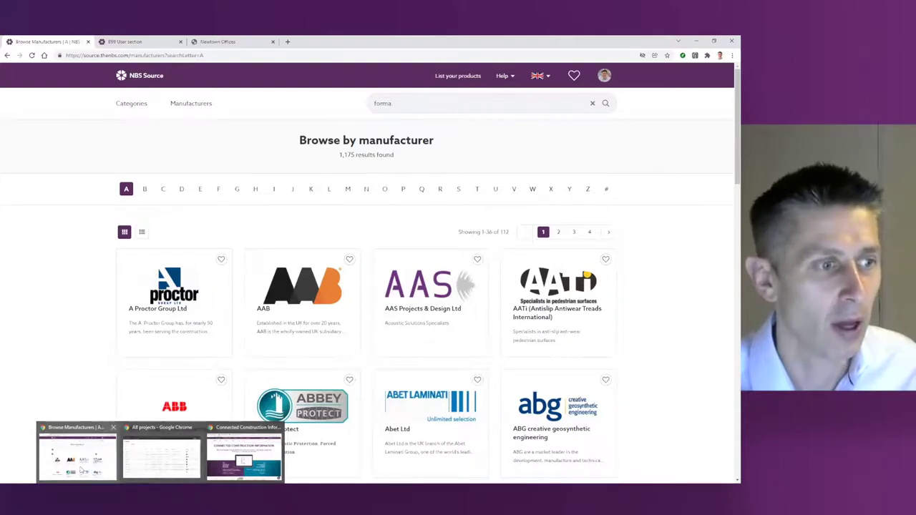
left_click(162, 455)
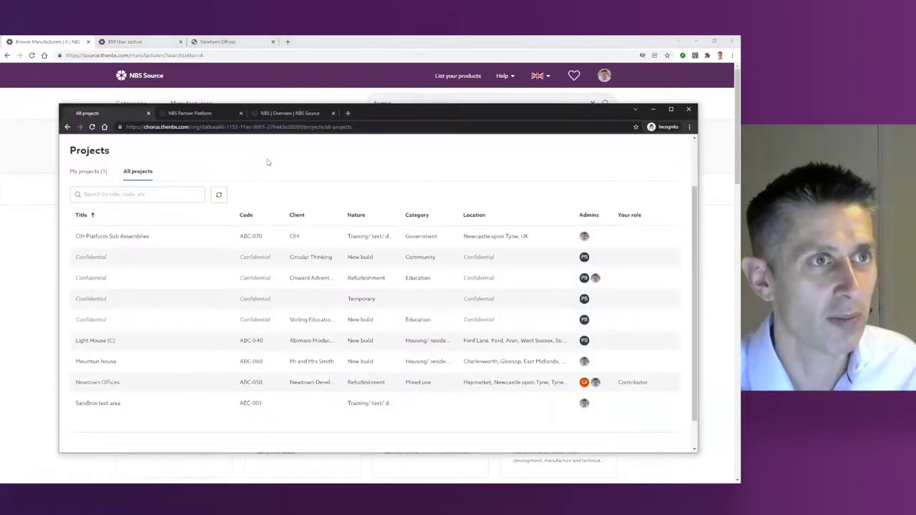
left_click(204, 113)
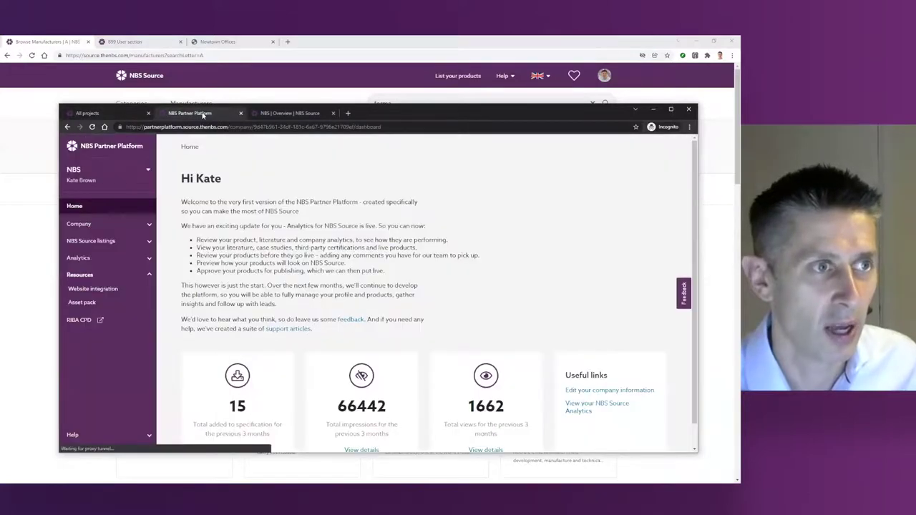
left_click(290, 115)
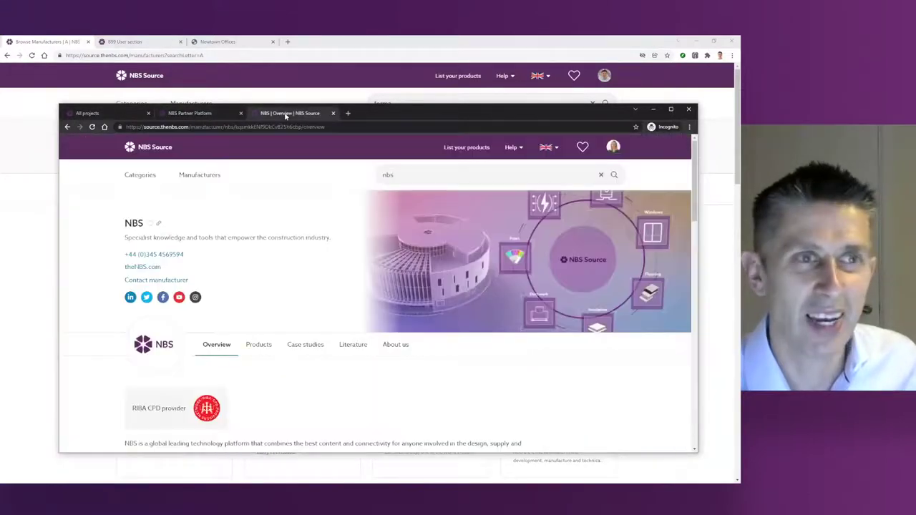
Step: Glance at NBS's listed products, return to its overview, and move the window up-left
double_click(135, 225)
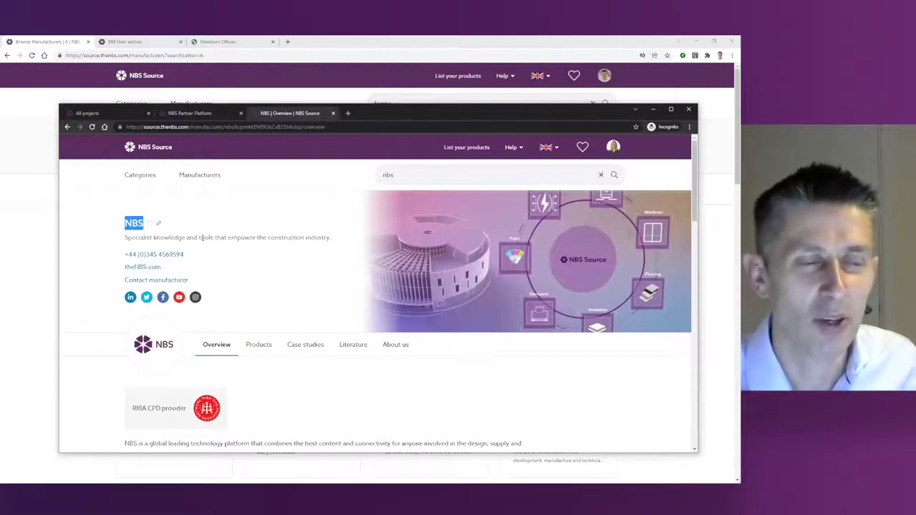
left_click(270, 347)
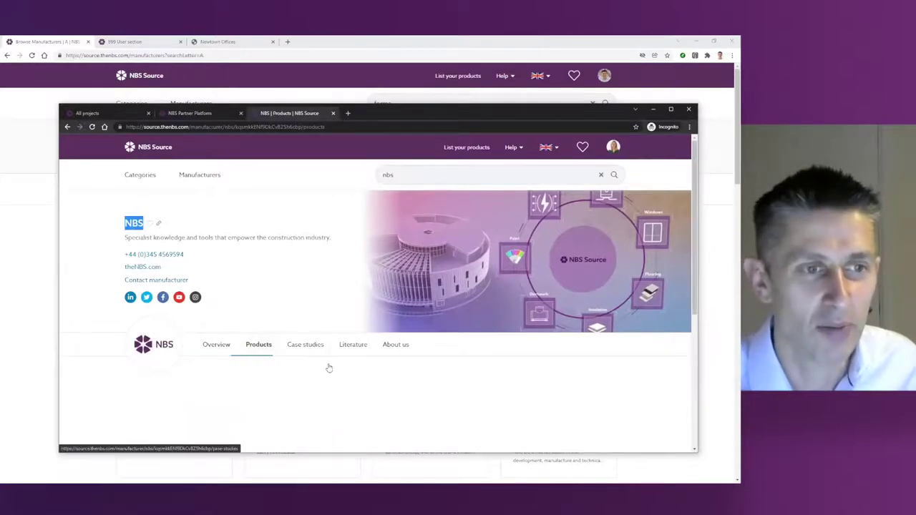
scroll(336, 366, "down", 1)
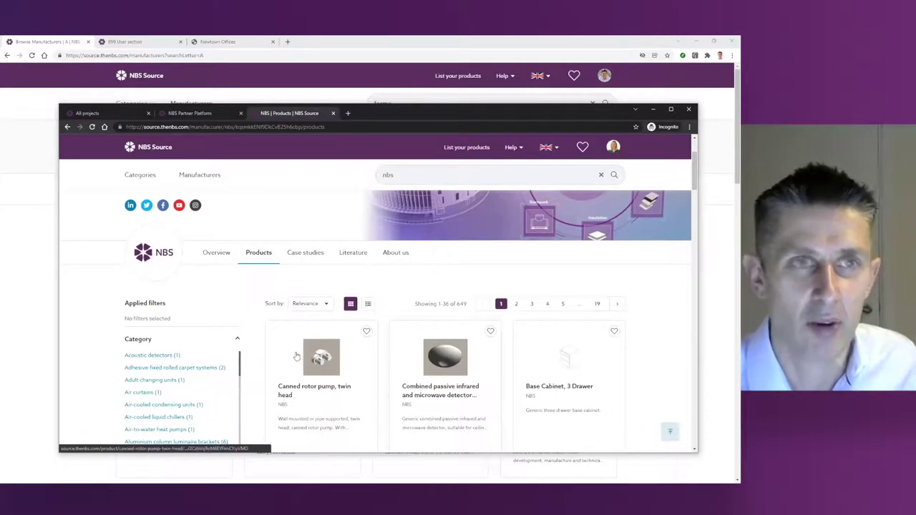
left_click(214, 257)
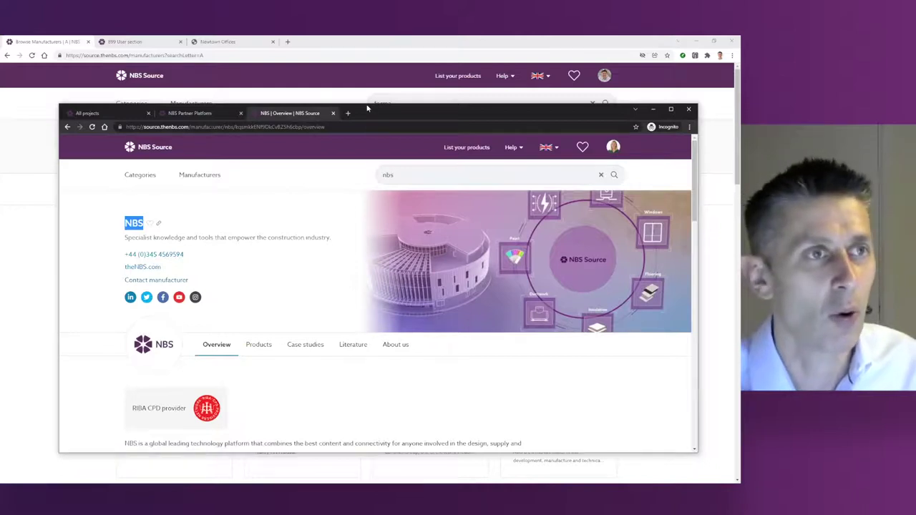
left_click_drag(371, 108, 346, 63)
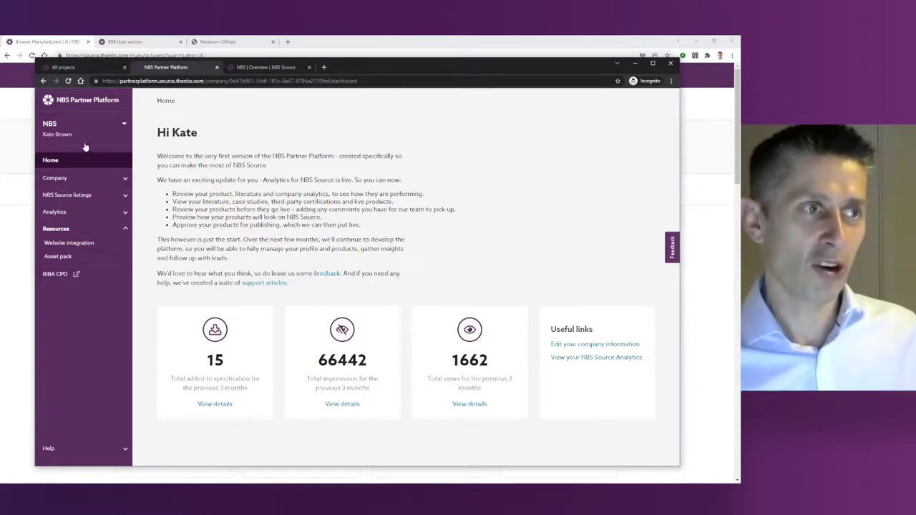
Step: Open the Company overview profile and compare its tagline with the live NBS Source page
left_click(127, 180)
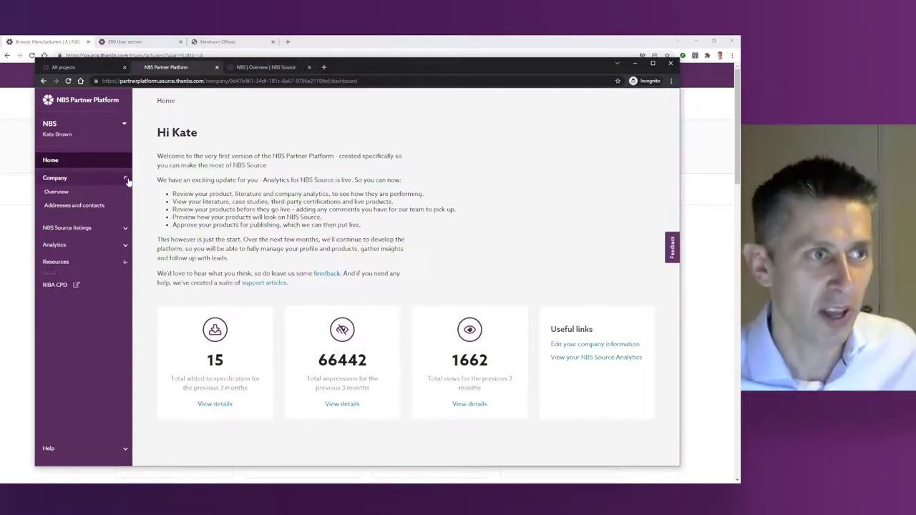
left_click(68, 193)
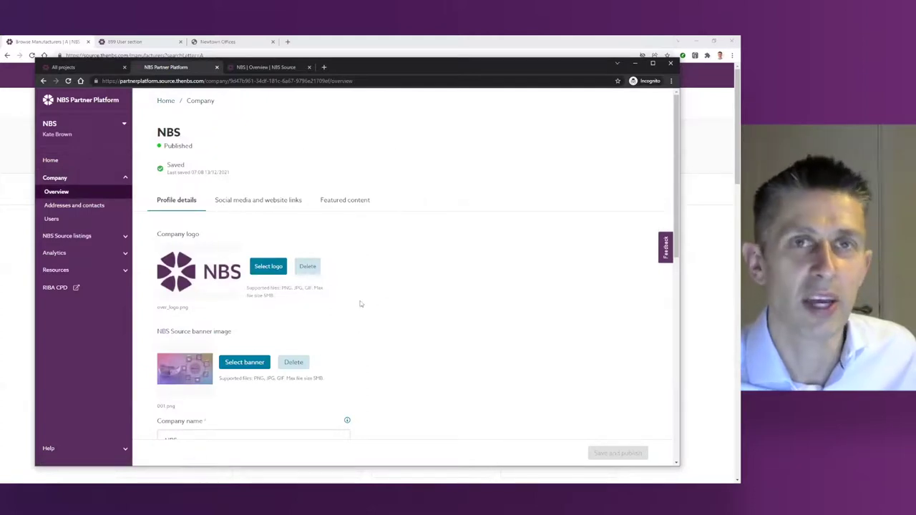
scroll(362, 300, "down", 2)
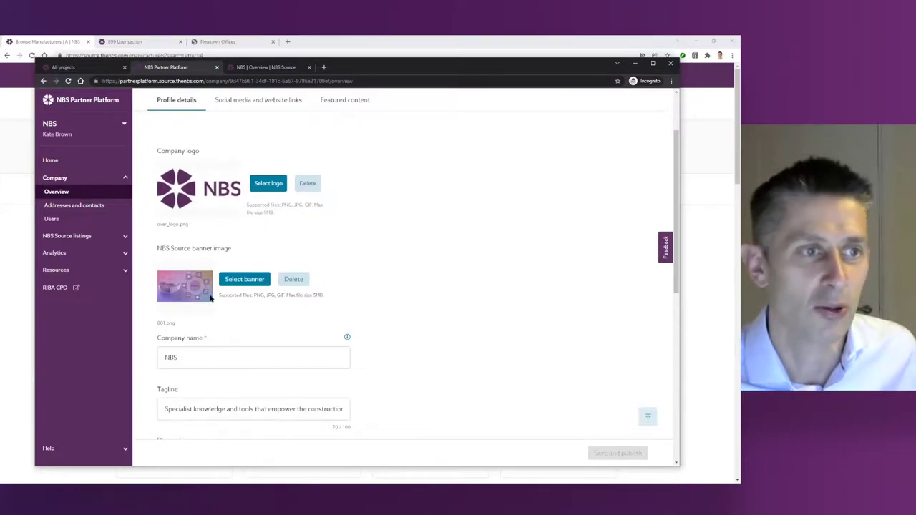
left_click(266, 66)
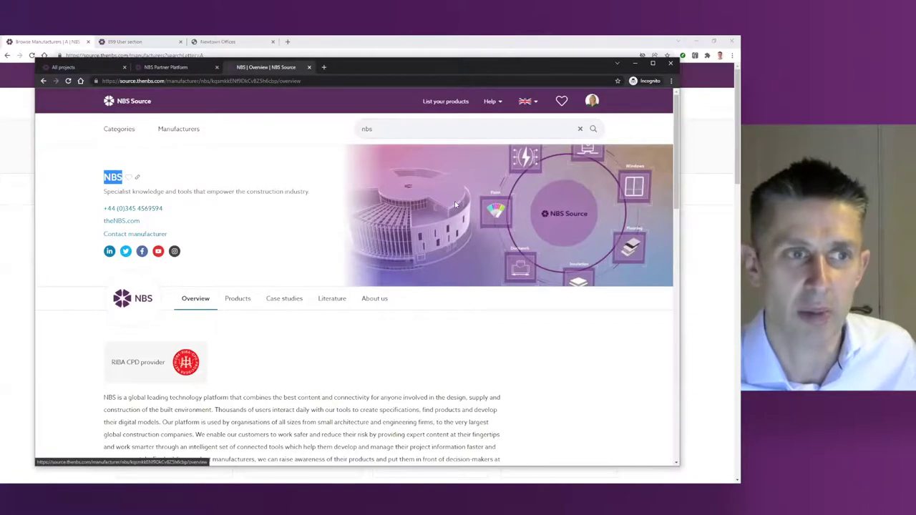
left_click_drag(105, 192, 214, 200)
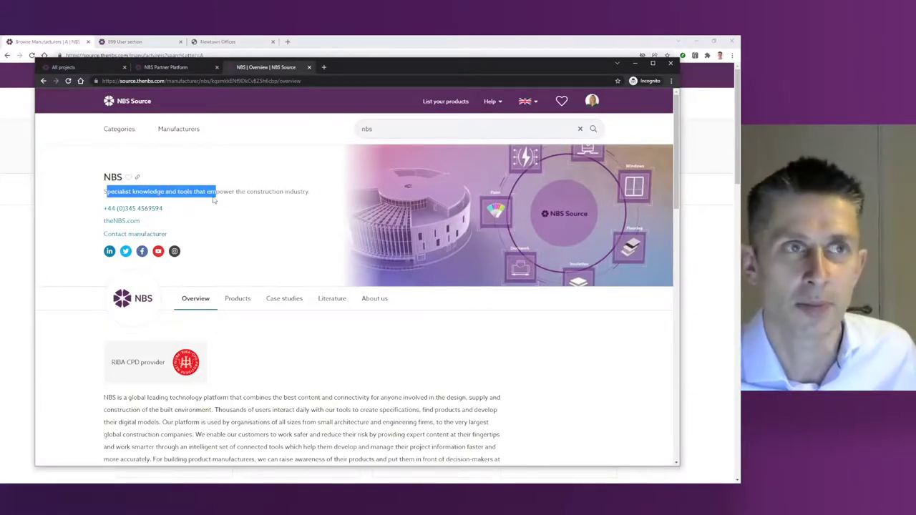
left_click(163, 68)
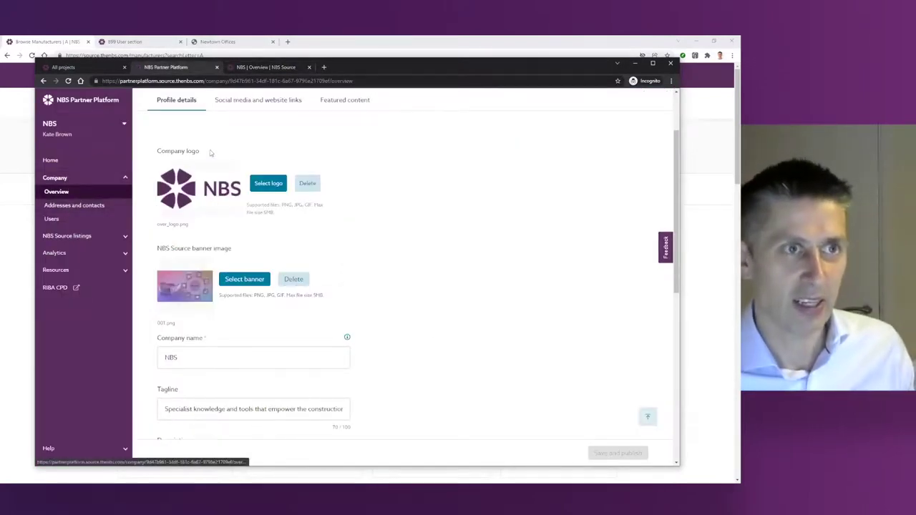
Step: Check the Social media and Featured content tabs, then go to Addresses and contacts
left_click(277, 101)
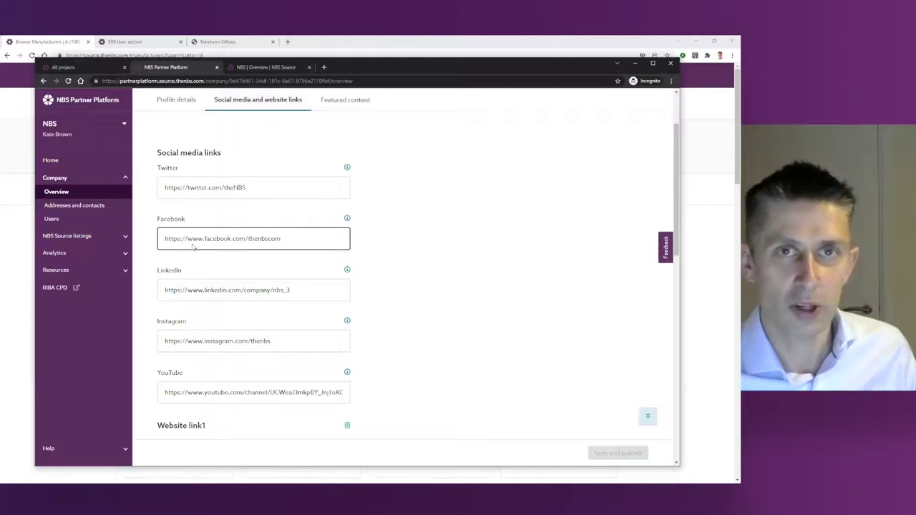
left_click(350, 100)
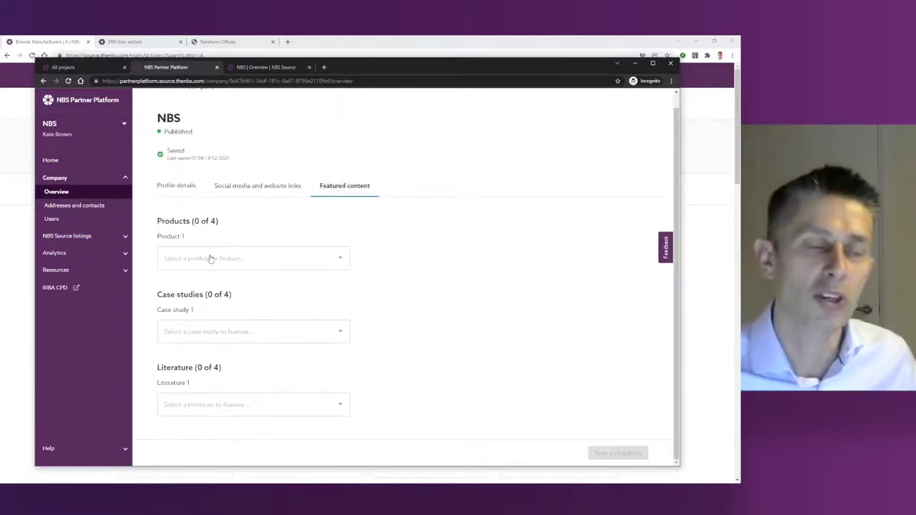
left_click(98, 207)
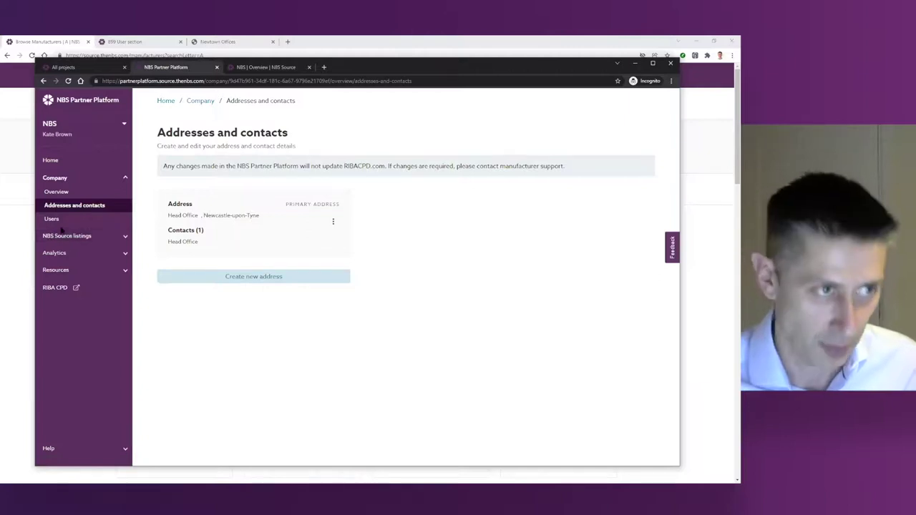
Step: Browse Supporting documents and the Case studies (4) list, then view the 649-product Products list
left_click(63, 236)
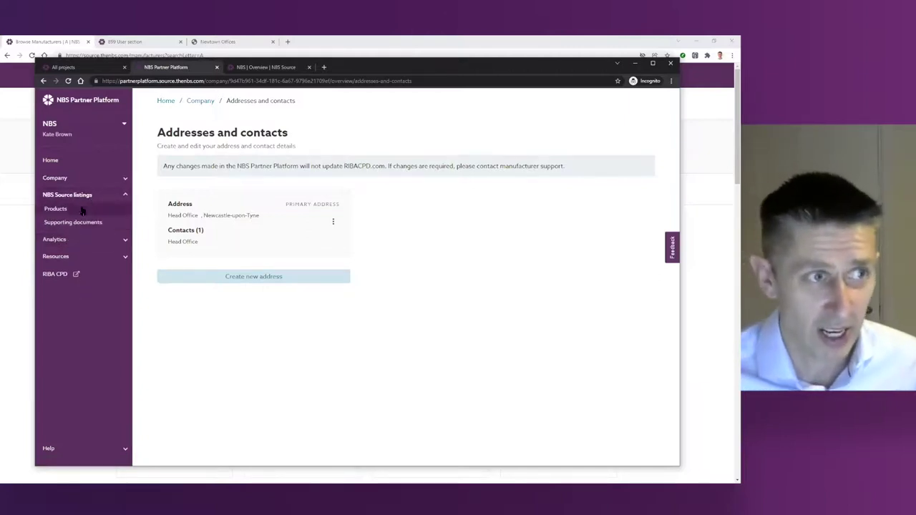
left_click(74, 223)
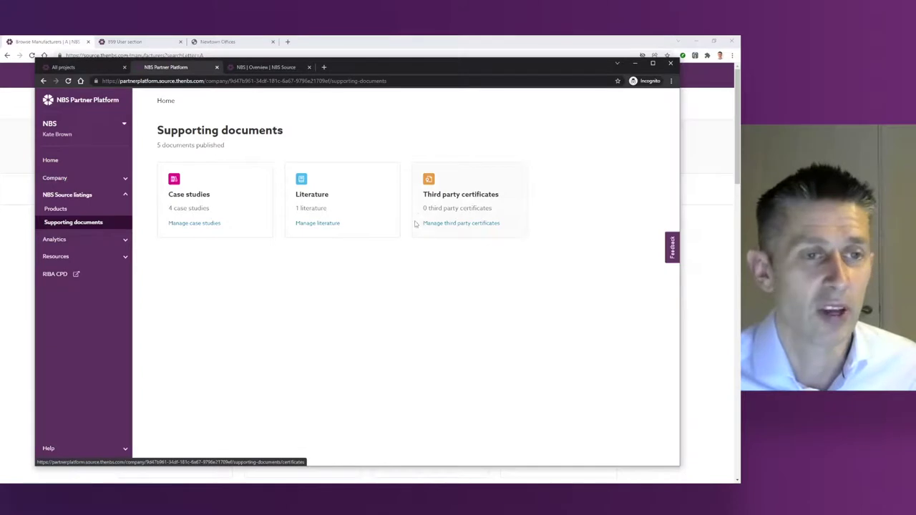
left_click(196, 207)
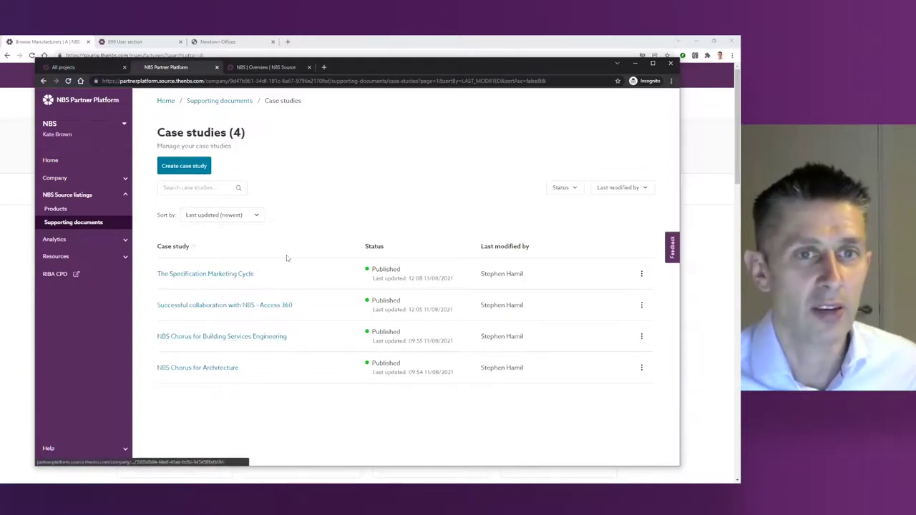
left_click(73, 211)
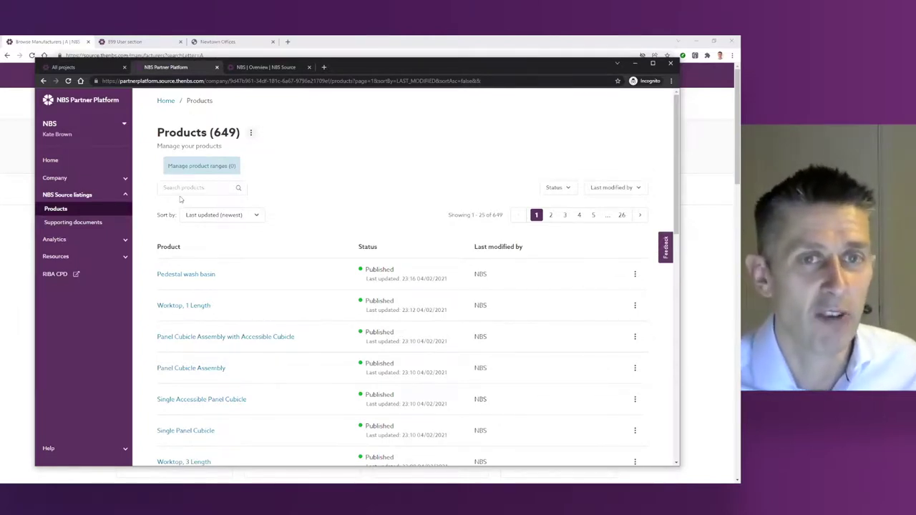
left_click(174, 188)
type("test")
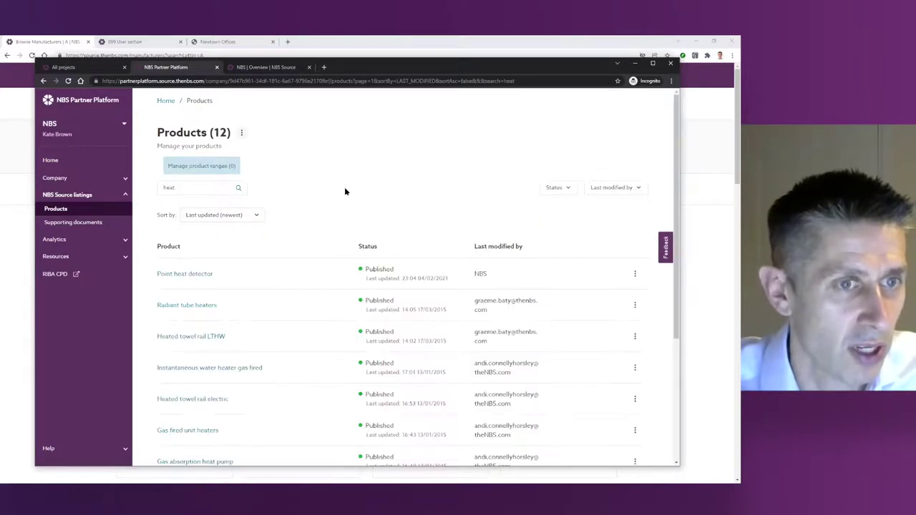
double_click(169, 188)
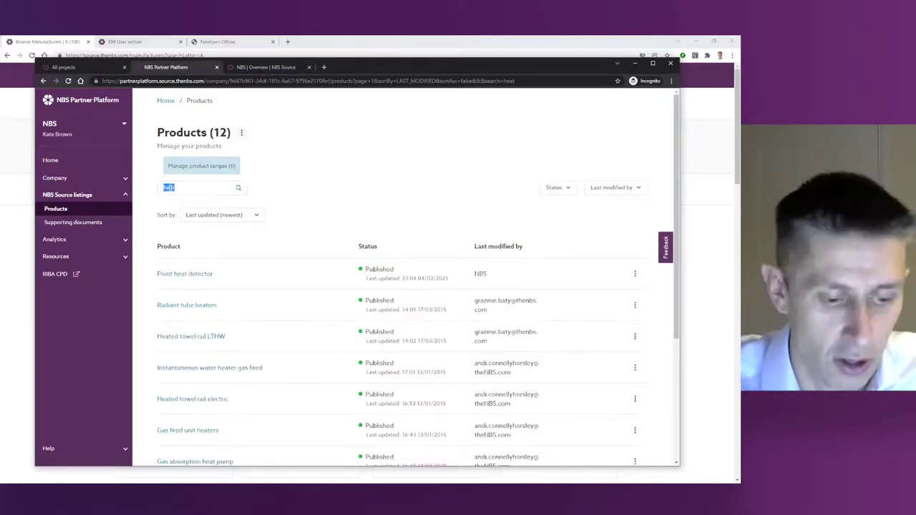
type("transform")
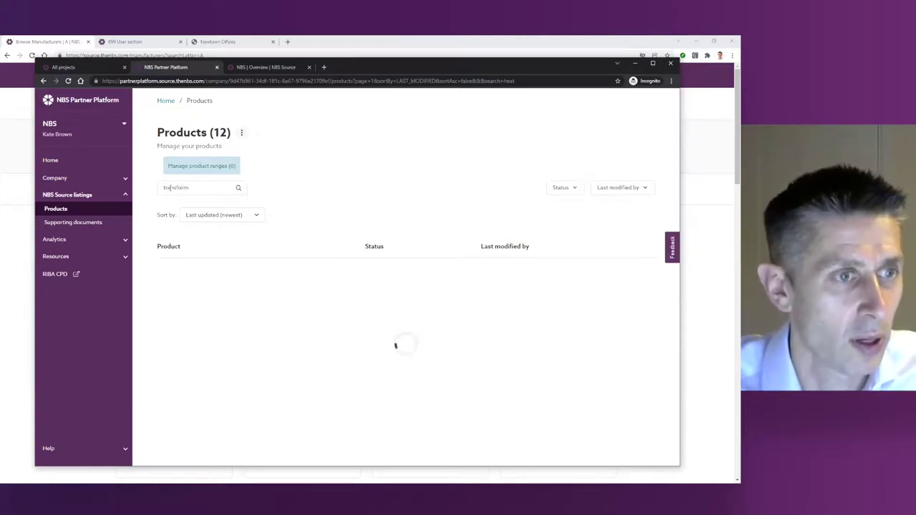
left_click(199, 276)
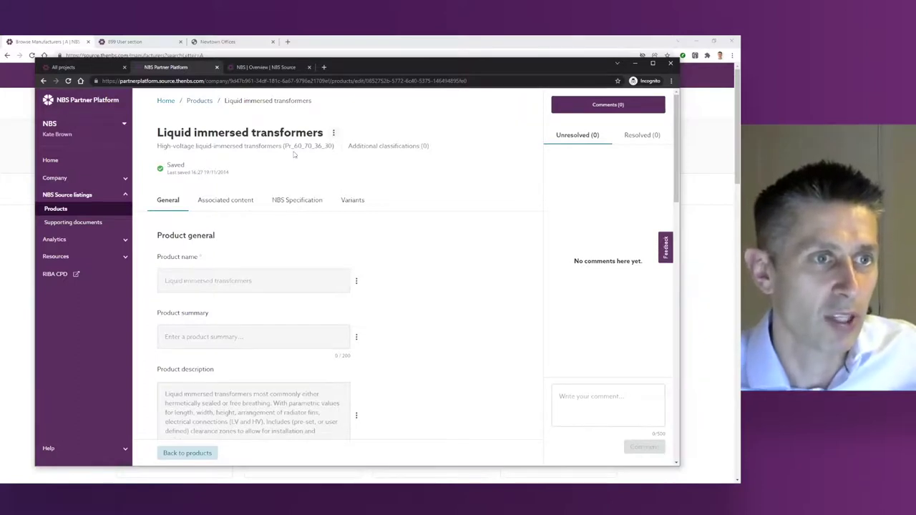
scroll(215, 309, "down", 1)
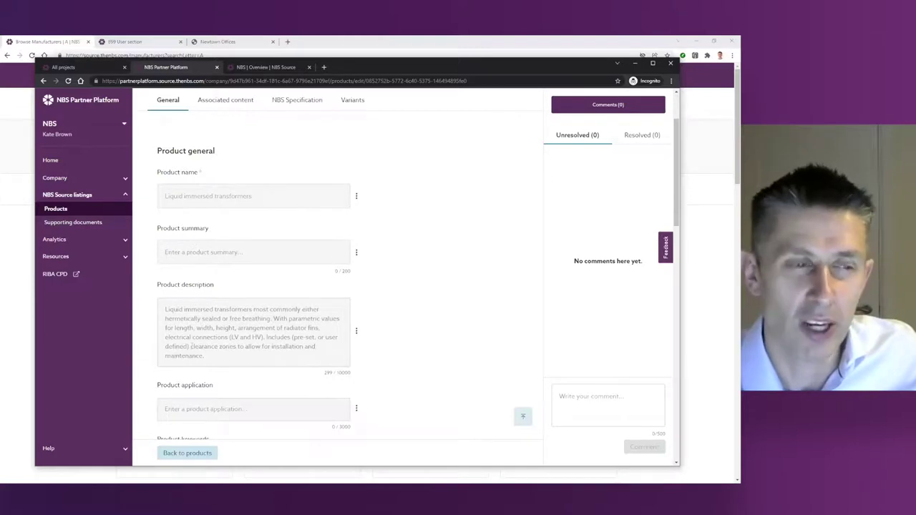
scroll(191, 347, "down", 1)
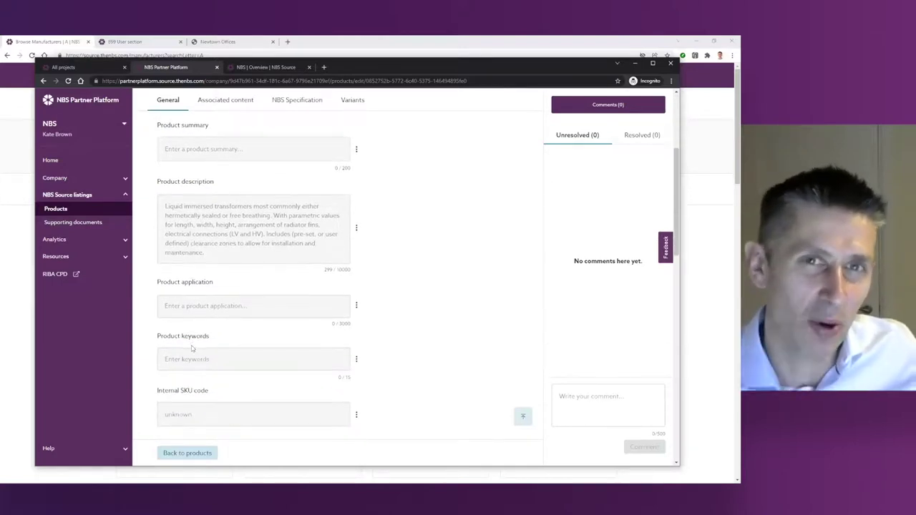
scroll(191, 348, "up", 1)
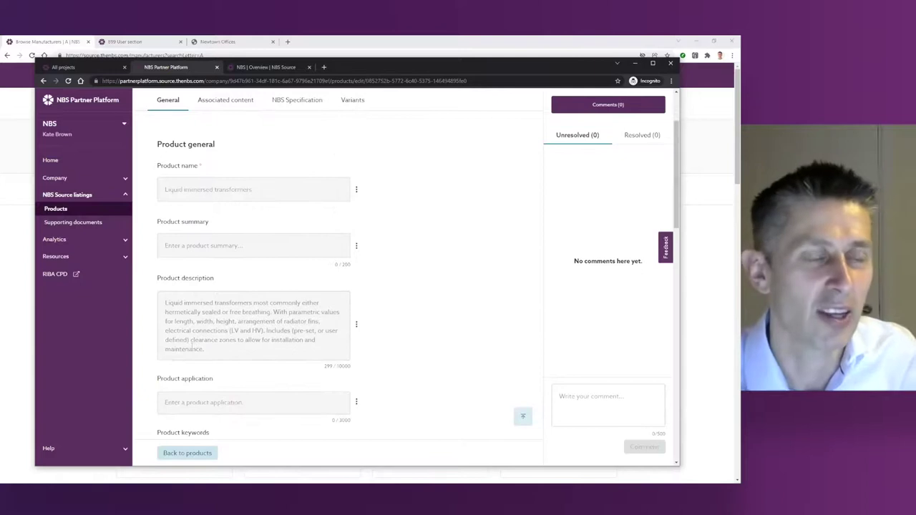
scroll(192, 343, "up", 1)
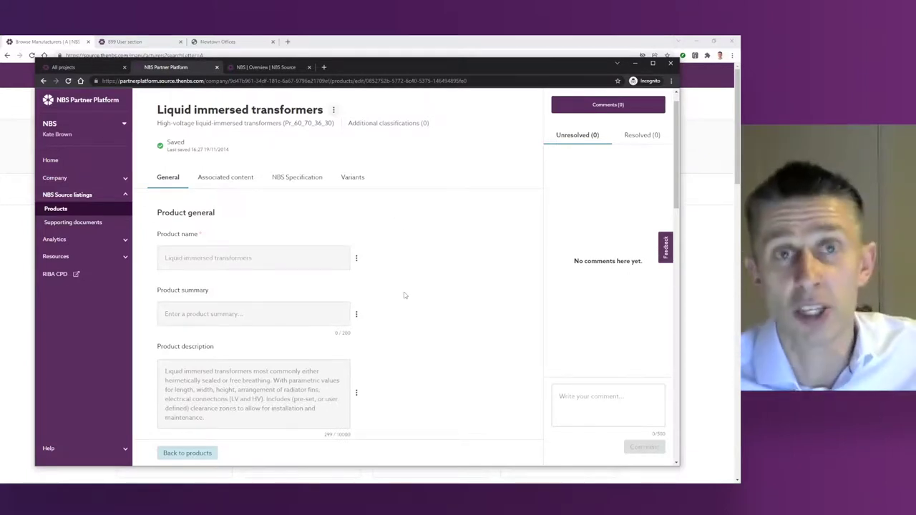
Step: Review the transformer's Associated content and empty NBS Specification fields, then open a new browser tab
left_click(218, 183)
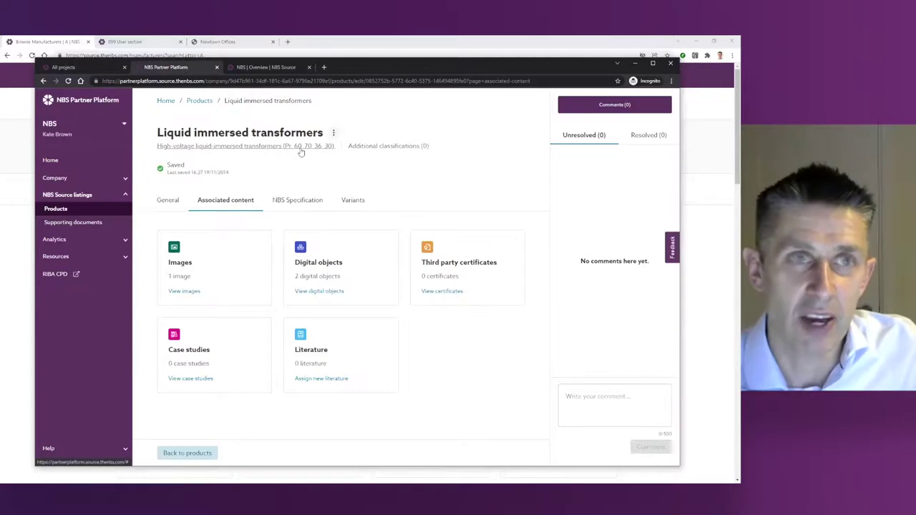
left_click(297, 200)
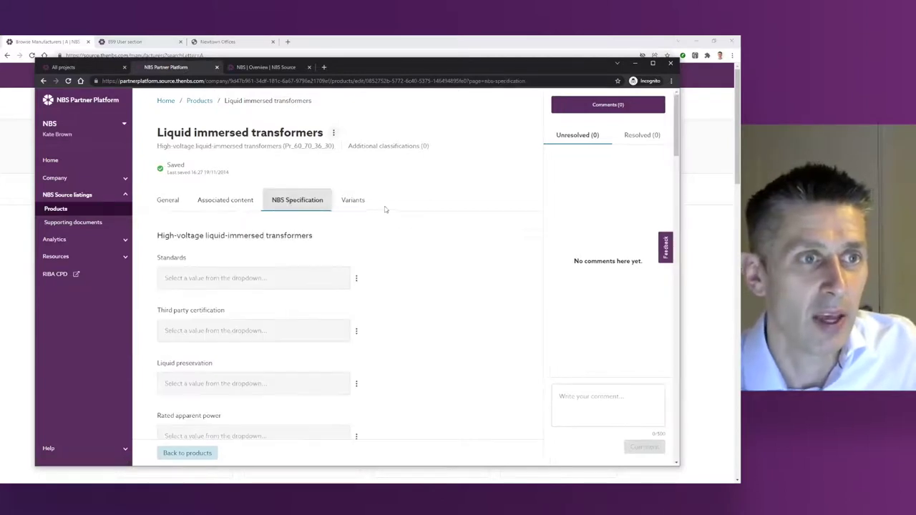
scroll(412, 277, "down", 3)
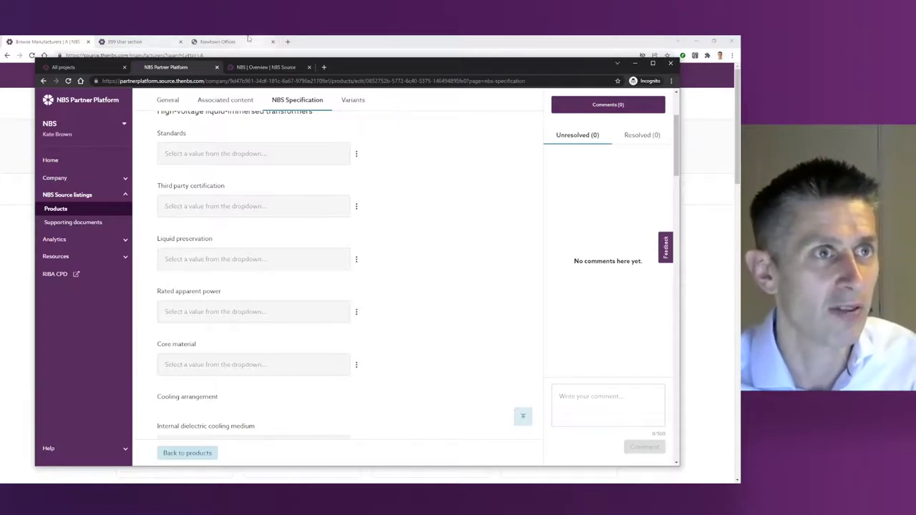
left_click(288, 42)
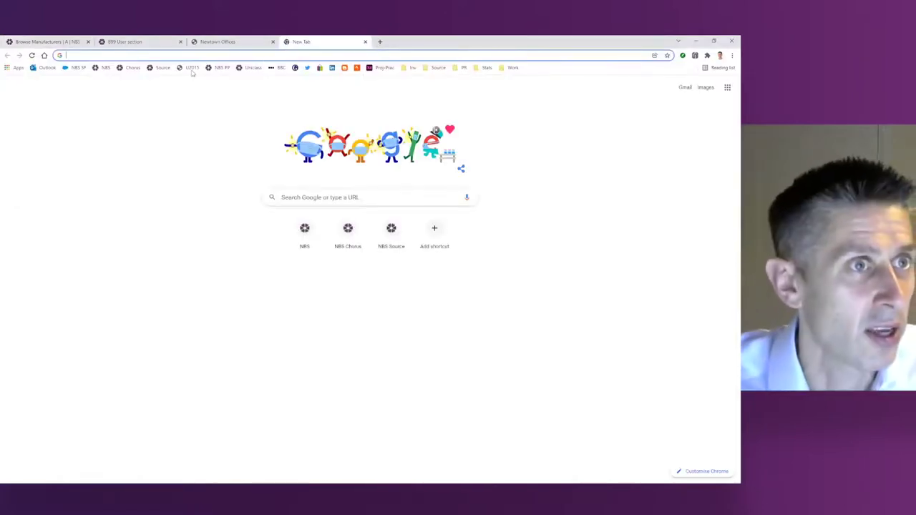
Step: Go to NBS Partner Platform from the bookmark and sign in
left_click(215, 70)
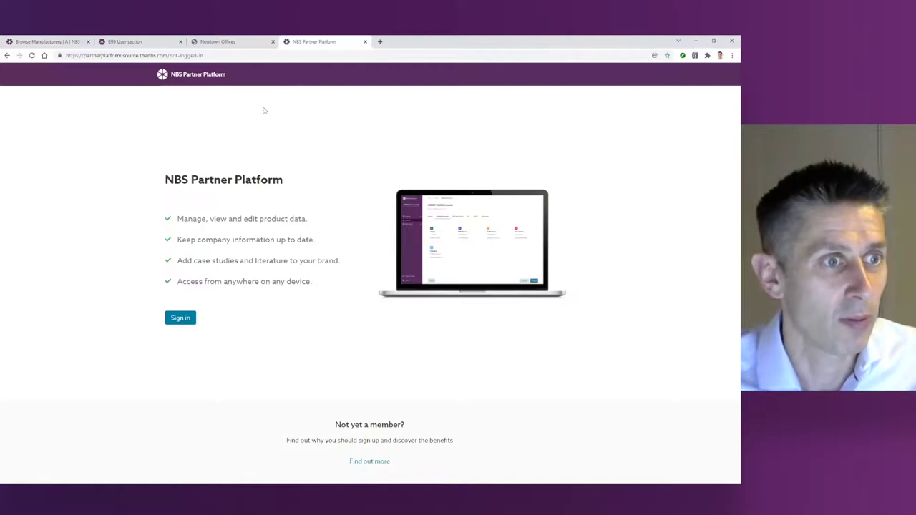
left_click(185, 322)
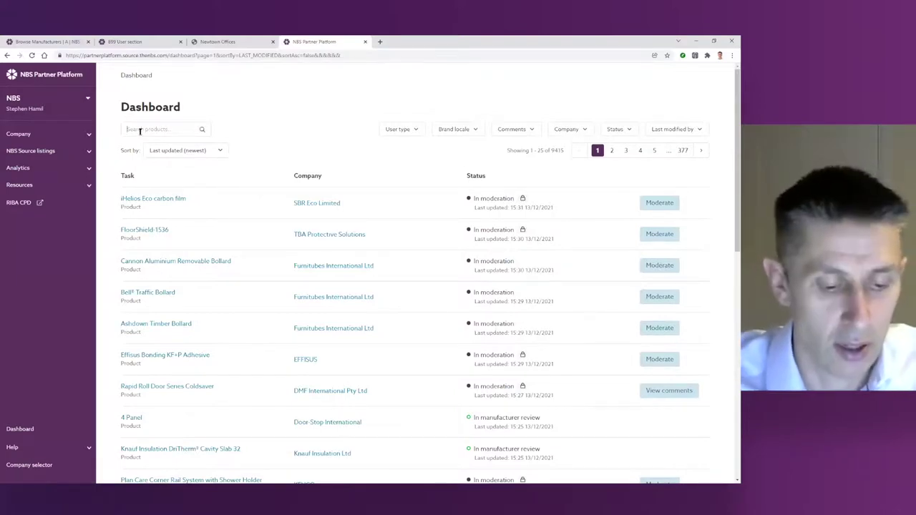
type("bol")
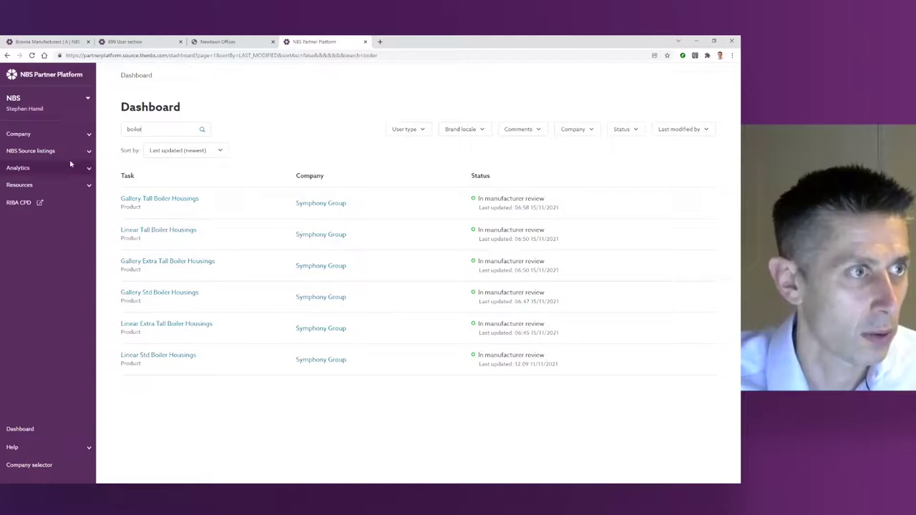
Step: Search Products for 'boiler' and show Gas fired condensing boilers' NBS Specification fields
left_click(31, 151)
left_click(43, 166)
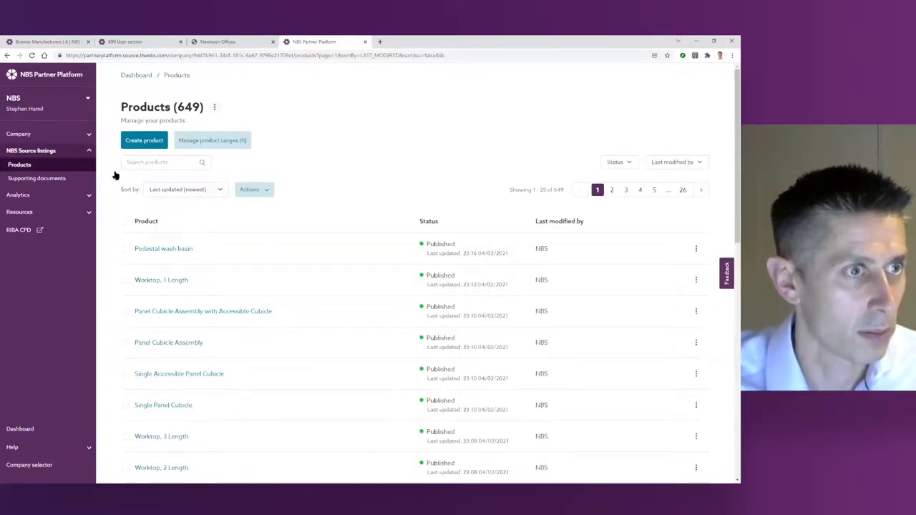
left_click(144, 163)
type("bl")
type("iler")
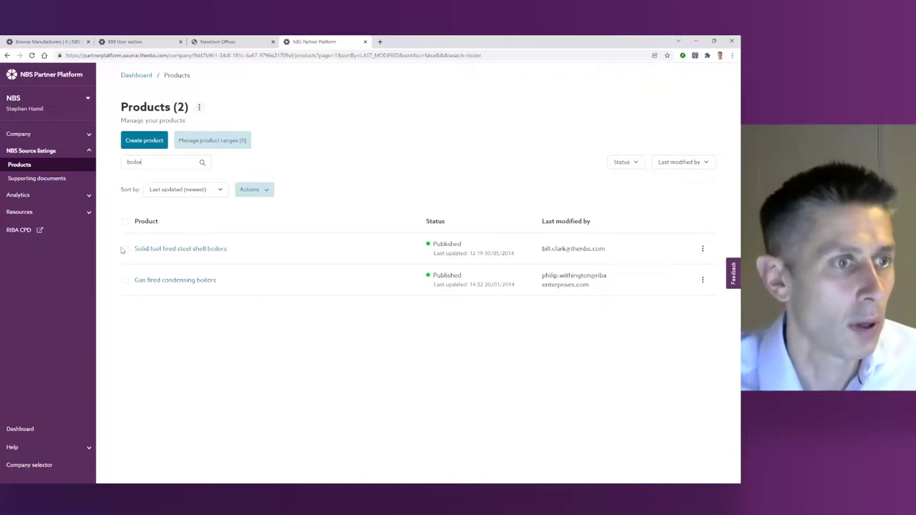
left_click(165, 280)
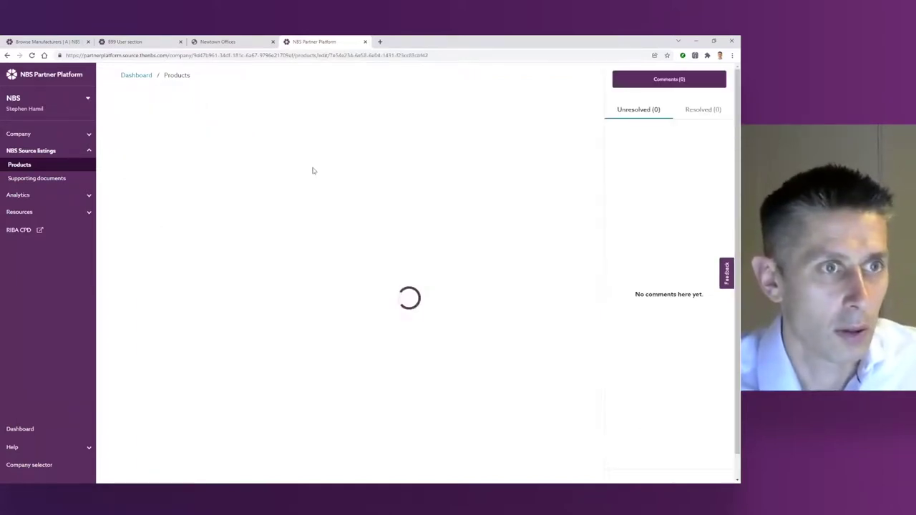
left_click(270, 175)
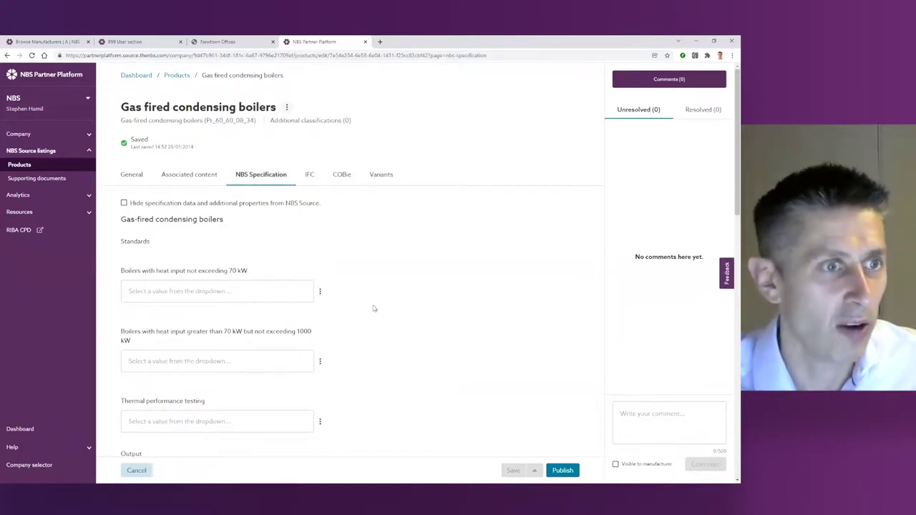
scroll(374, 309, "down", 3)
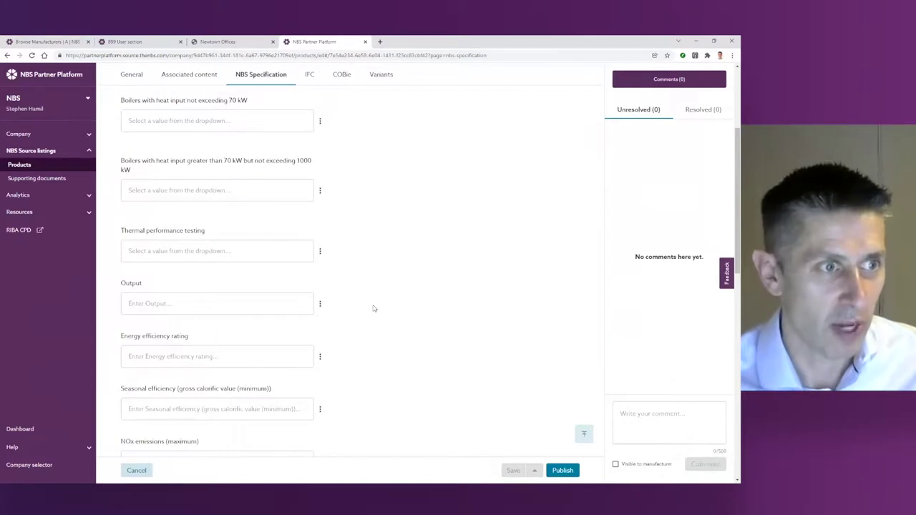
left_click(148, 354)
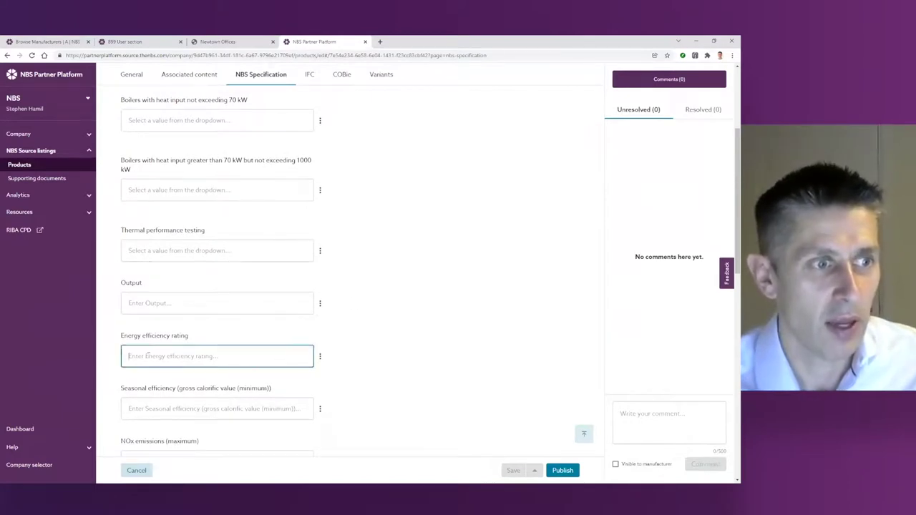
left_click(143, 303)
scroll(143, 303, "down", 1)
left_click(179, 346)
left_click(164, 398)
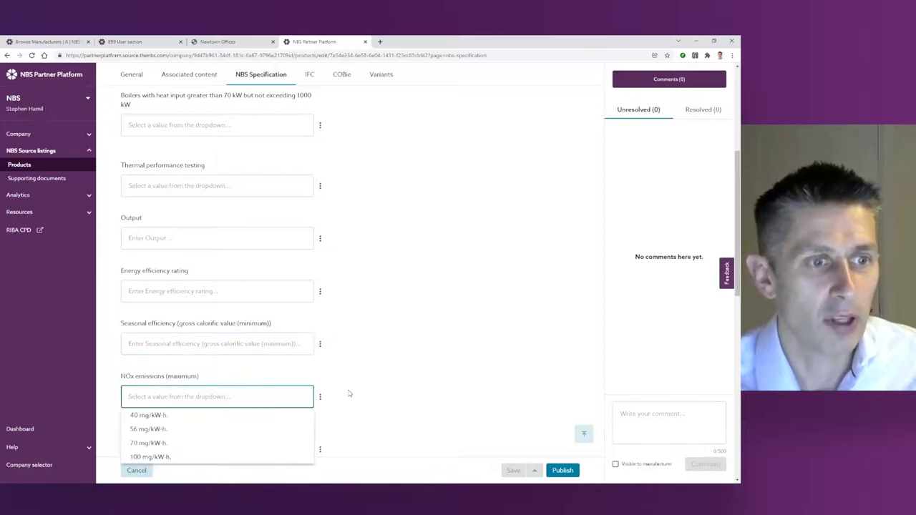
scroll(350, 394, "down", 2)
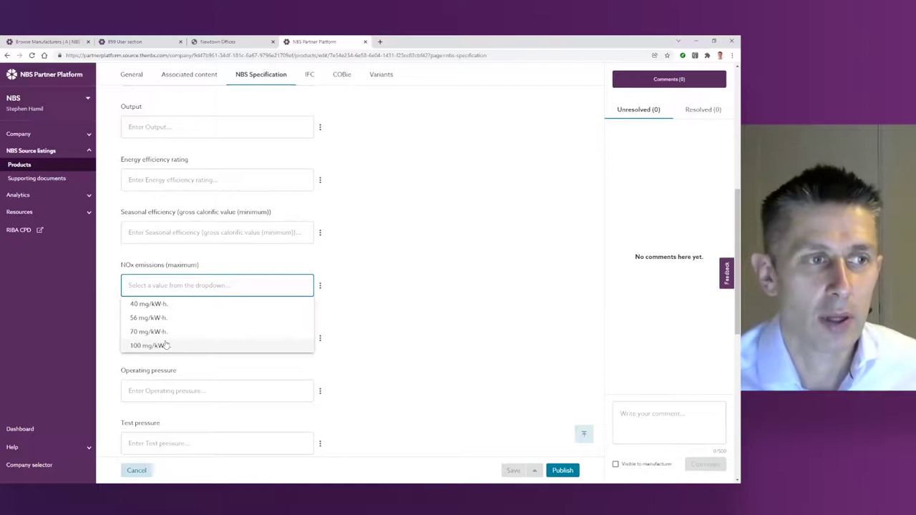
left_click(422, 286)
left_click(153, 345)
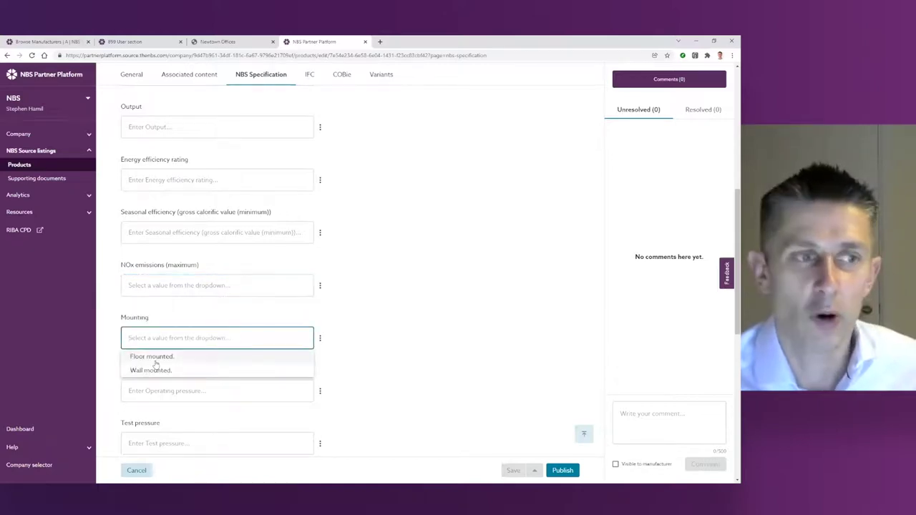
left_click(154, 290)
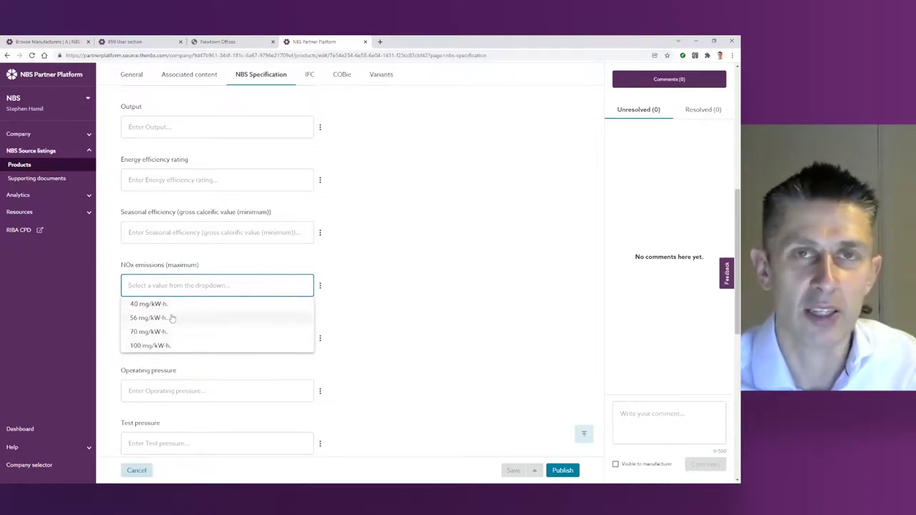
left_click(320, 285)
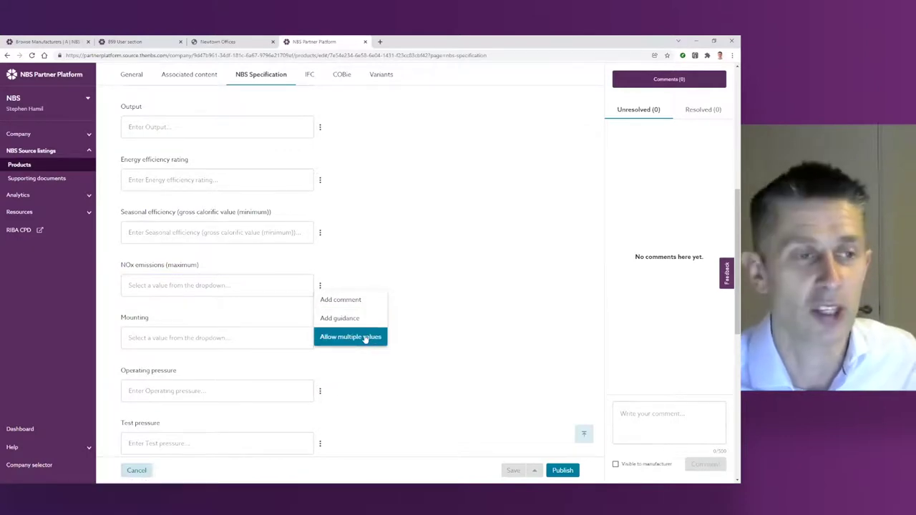
left_click(580, 179)
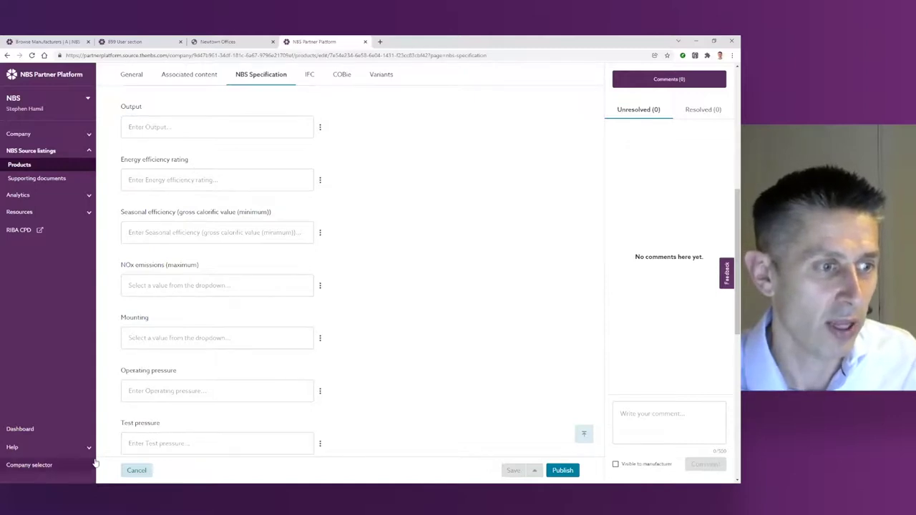
mouse_move(161, 484)
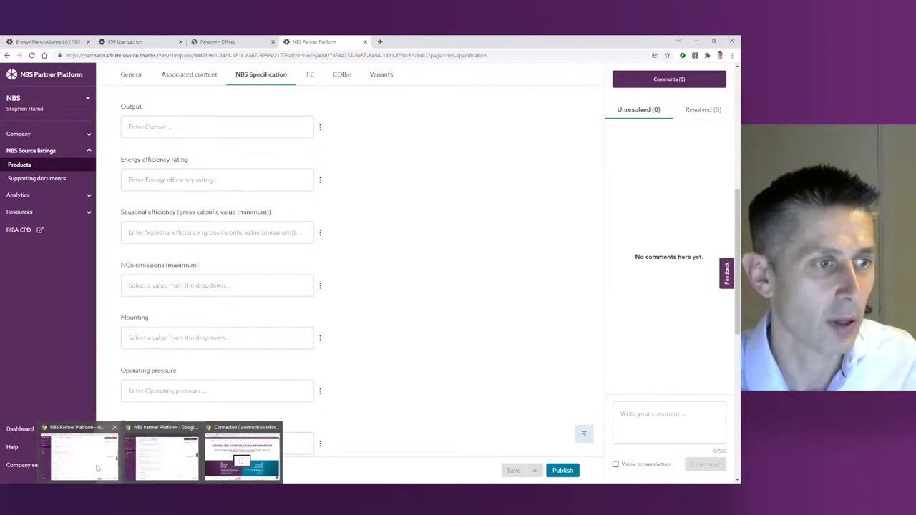
Step: Bring the incognito window forward and open Resources > Website integration
left_click(161, 455)
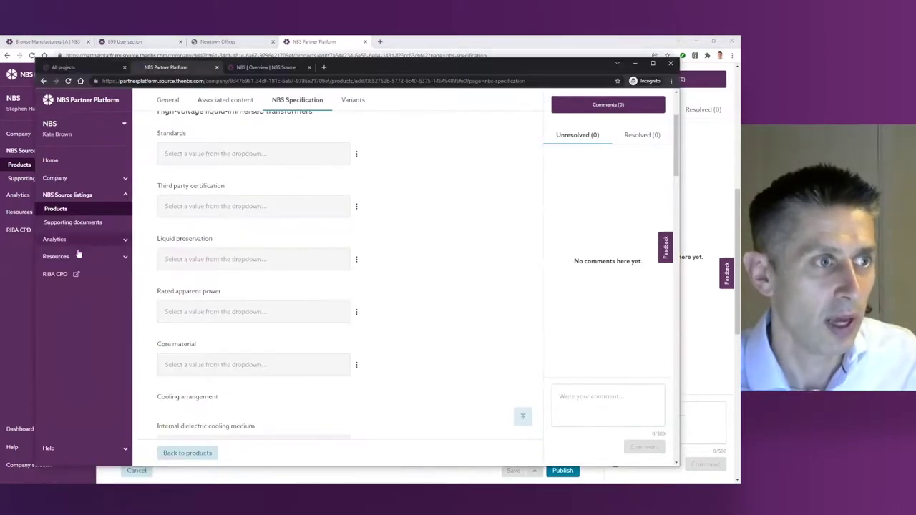
left_click(61, 257)
left_click(69, 242)
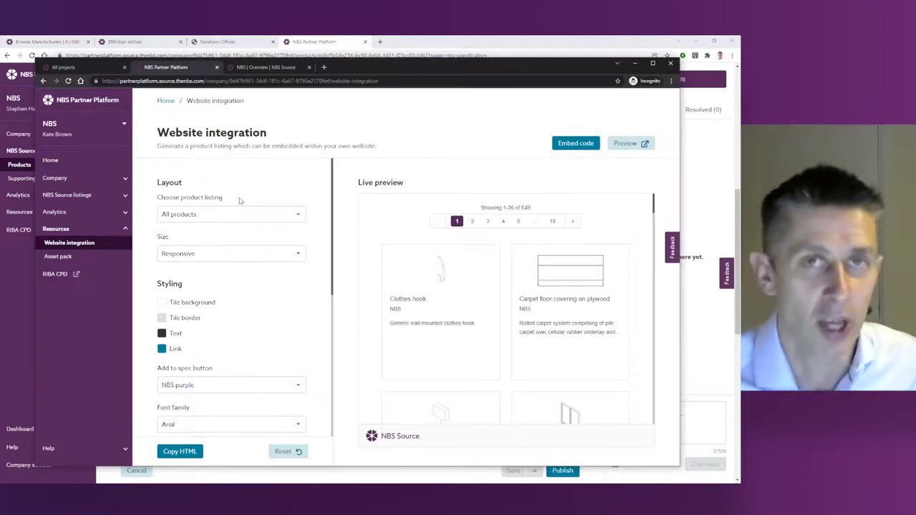
Step: Set the embed to Individual product 'Heated towel rail LTHW' and check the live preview
left_click(224, 213)
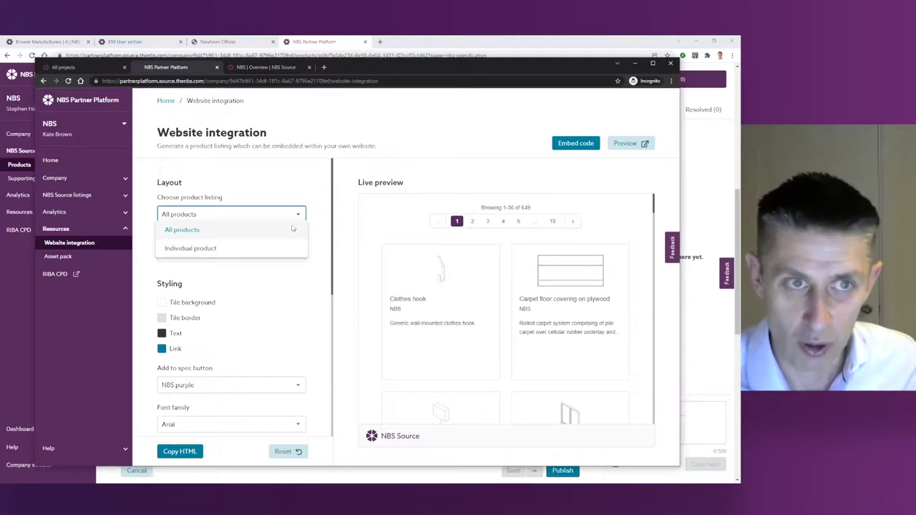
left_click(209, 248)
left_click(196, 260)
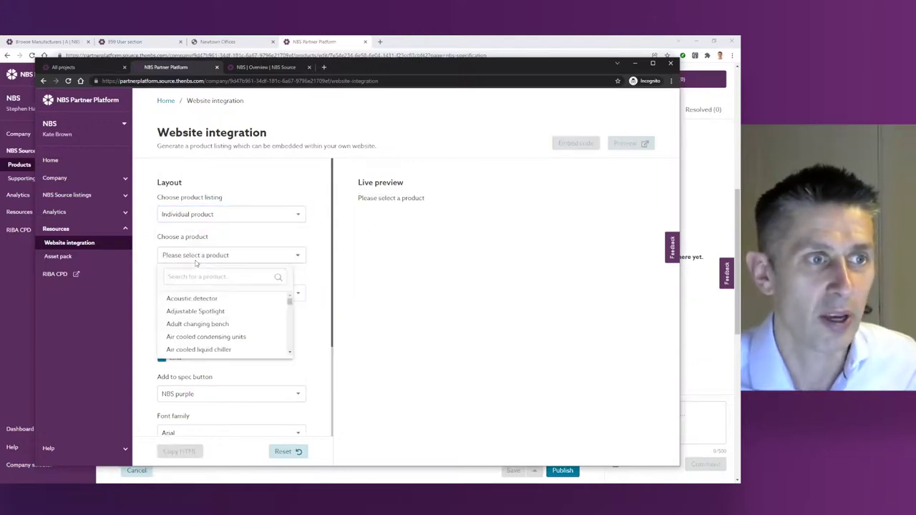
scroll(215, 329, "down", 15)
left_click(187, 278)
type("heat")
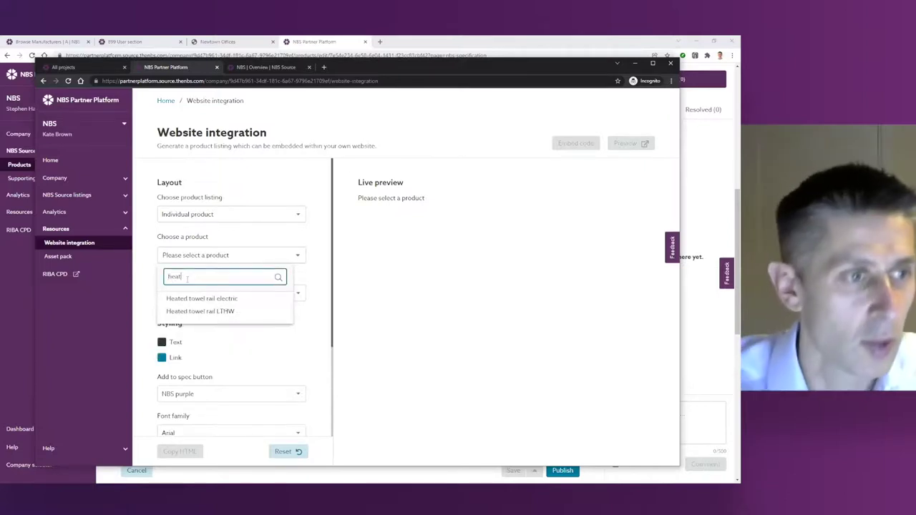
left_click(215, 315)
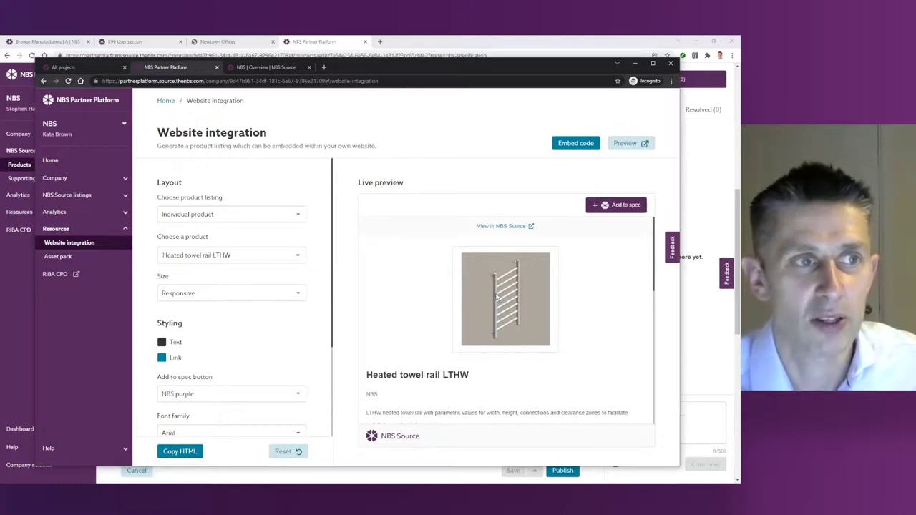
scroll(438, 335, "down", 10)
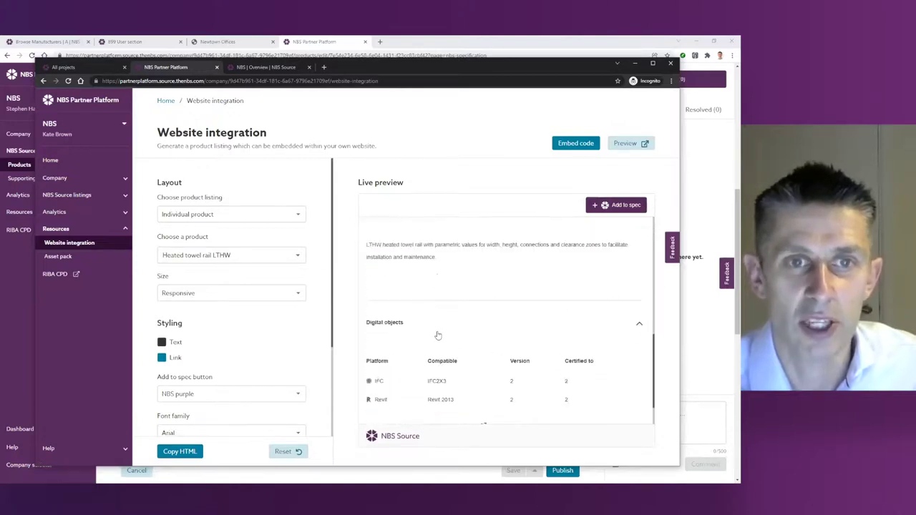
scroll(438, 334, "up", 8)
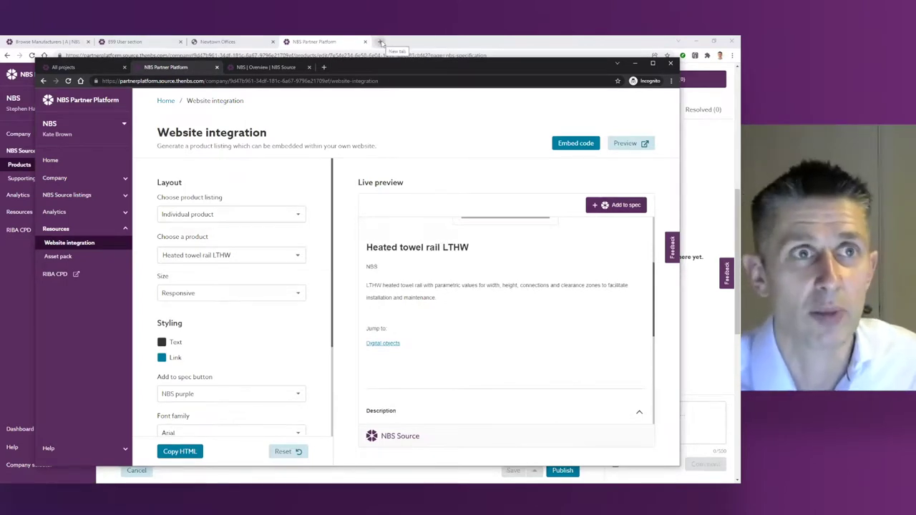
left_click(380, 42)
Step: Search Google for 'nbs source -site:thenbs.com' and open the Newton Waterproofing result in a new tab
type("nbs so")
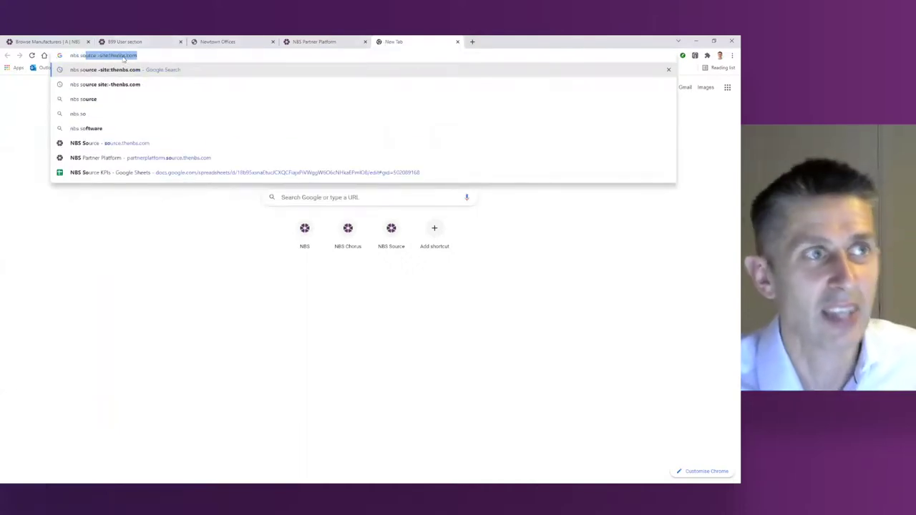
key("Return")
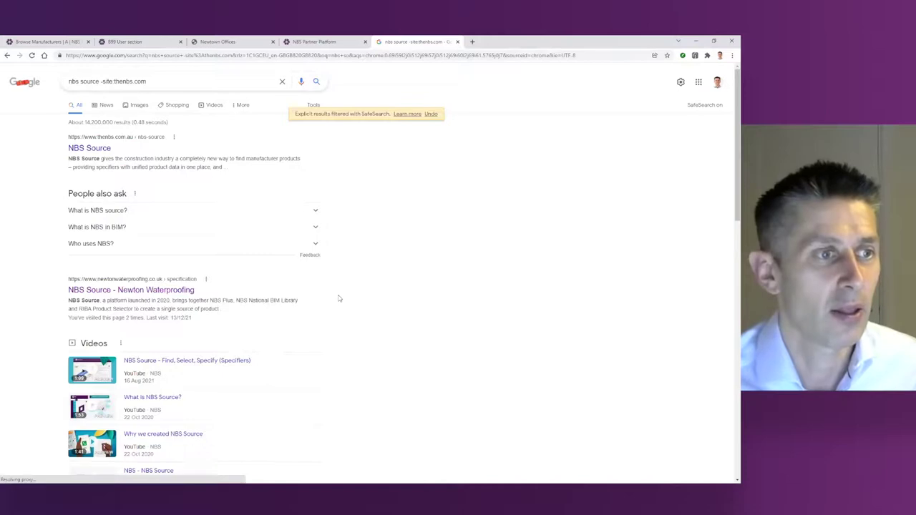
scroll(340, 298, "down", 3)
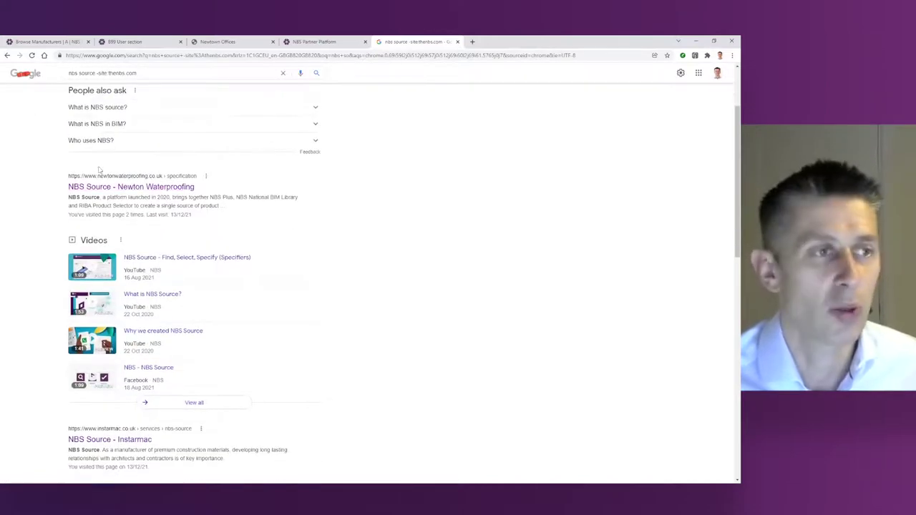
right_click(115, 187)
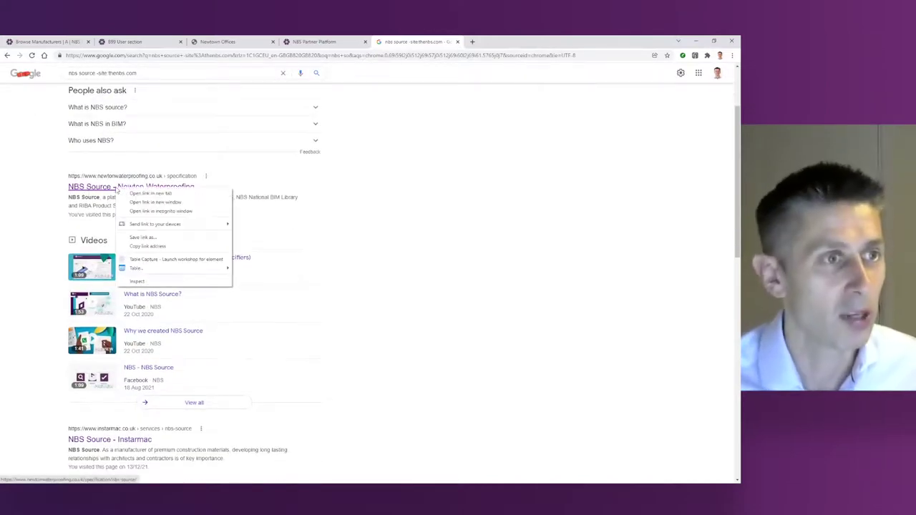
left_click(150, 194)
Step: Open the Schlüter result in a new tab and move to results page 2
scroll(396, 318, "down", 2)
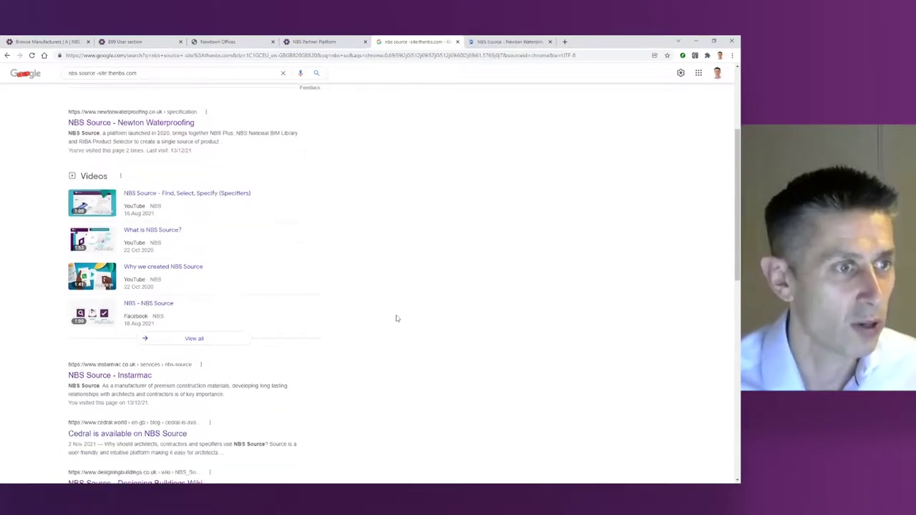
scroll(397, 318, "down", 3)
scroll(398, 318, "up", 2)
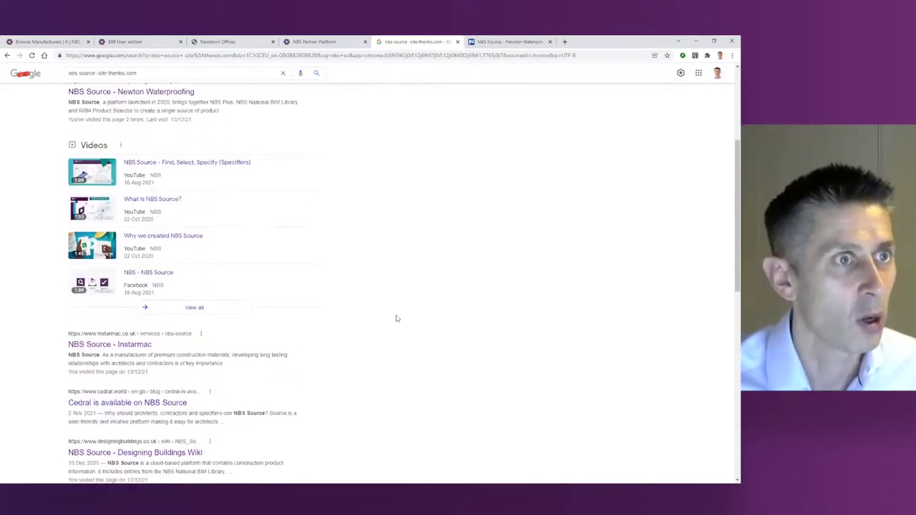
scroll(398, 319, "down", 5)
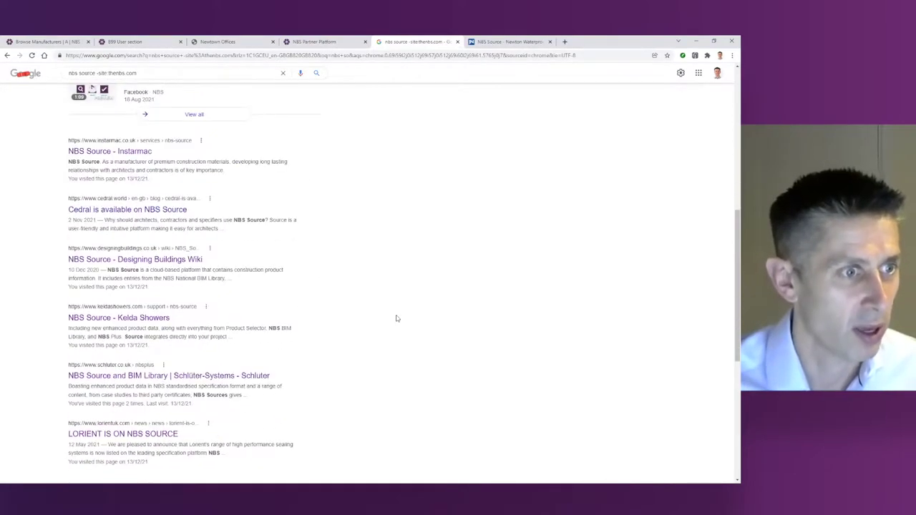
scroll(397, 319, "down", 3)
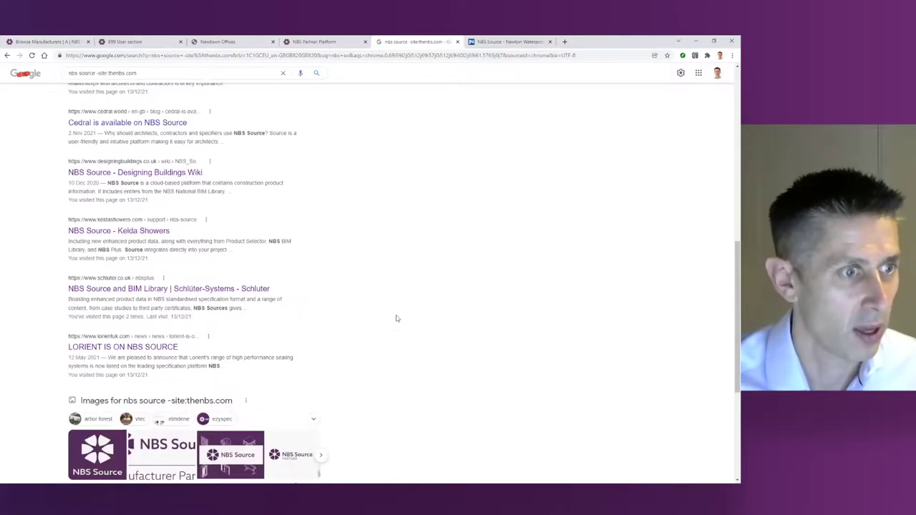
right_click(146, 291)
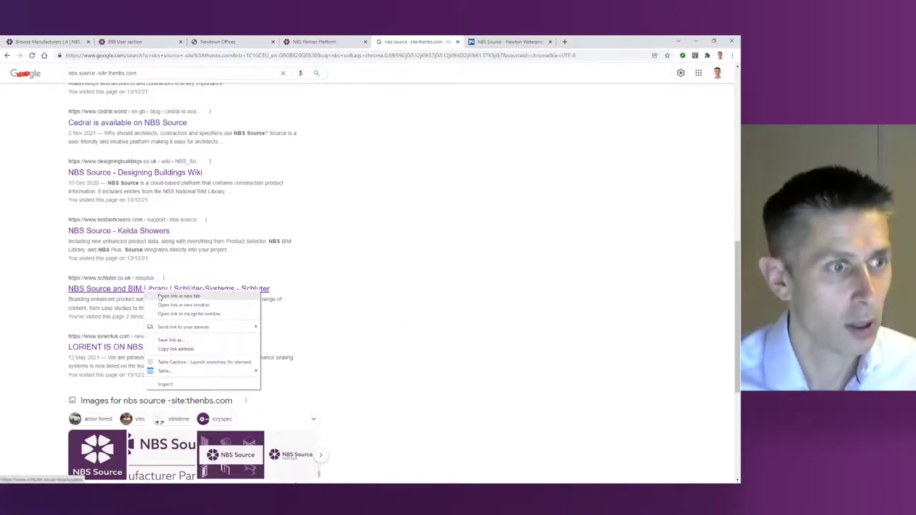
left_click(160, 297)
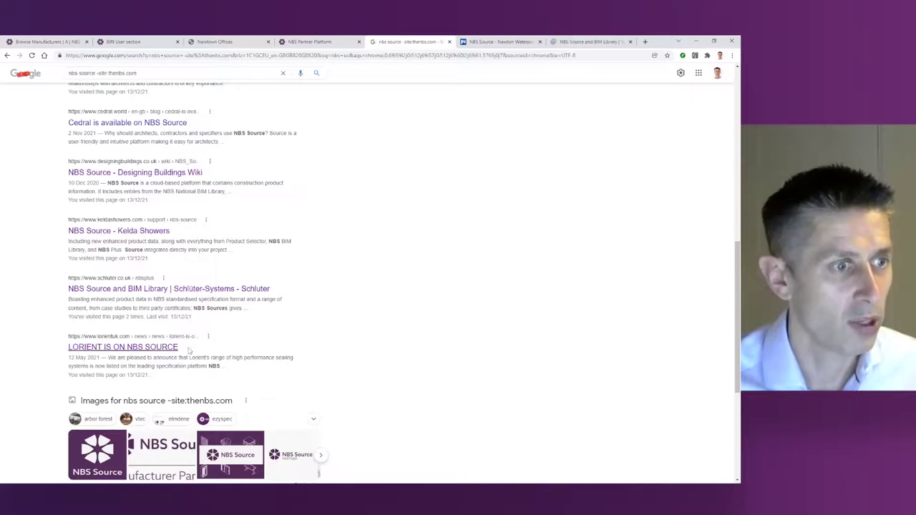
scroll(333, 358, "down", 6)
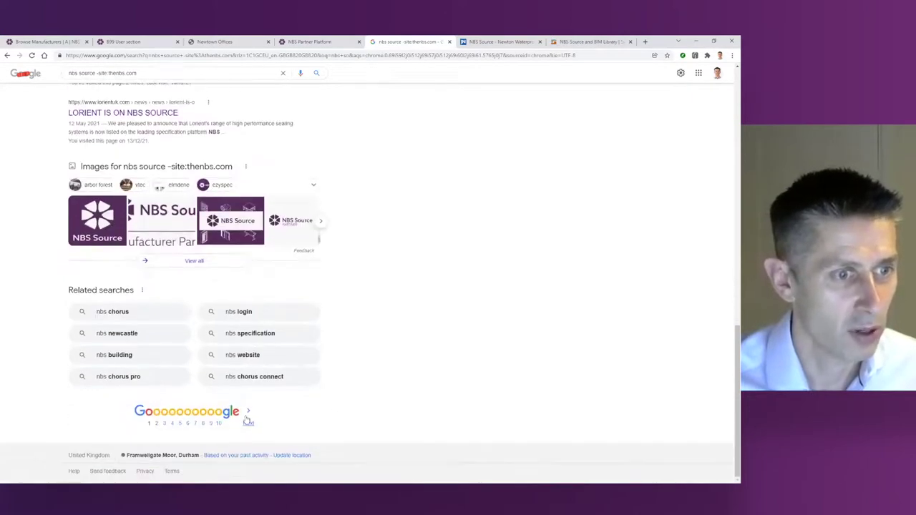
left_click(248, 422)
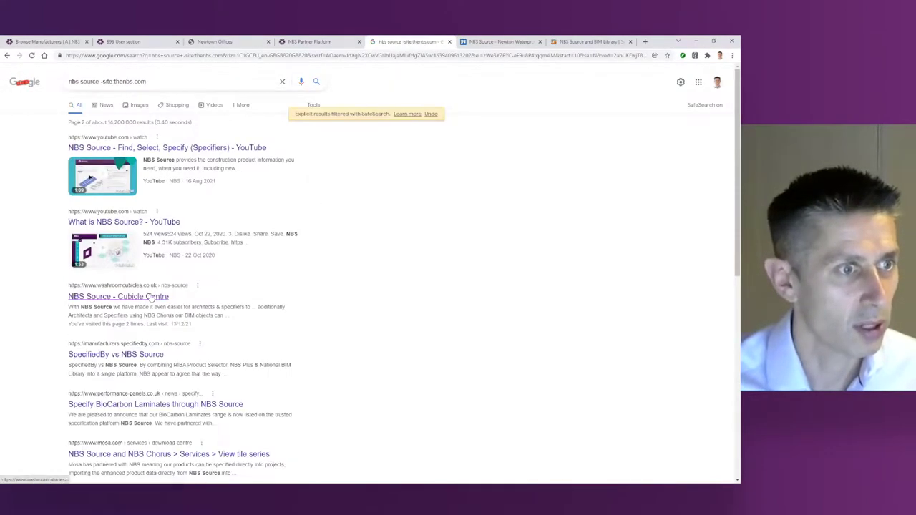
Step: Open the Cubicle Centre NBS Source result and read the Privacy Full Height Toilet Cubicles details
left_click(150, 298)
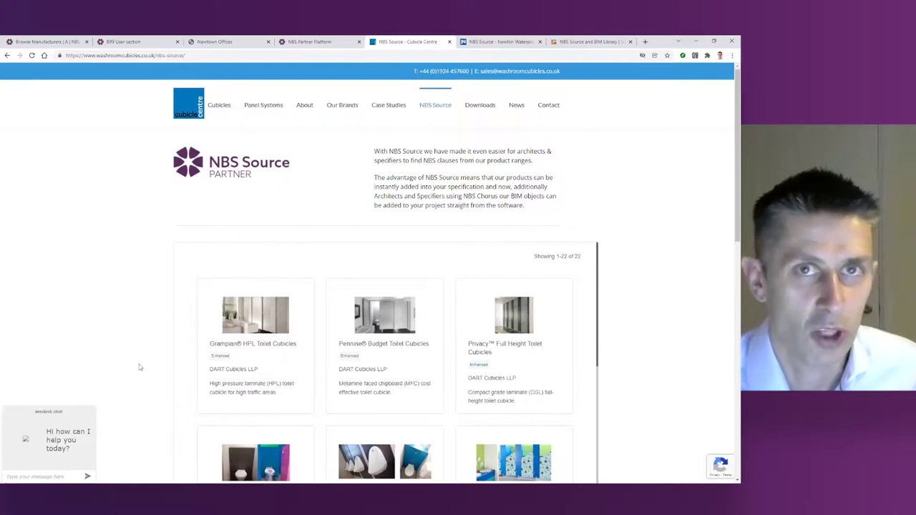
scroll(140, 367, "down", 2)
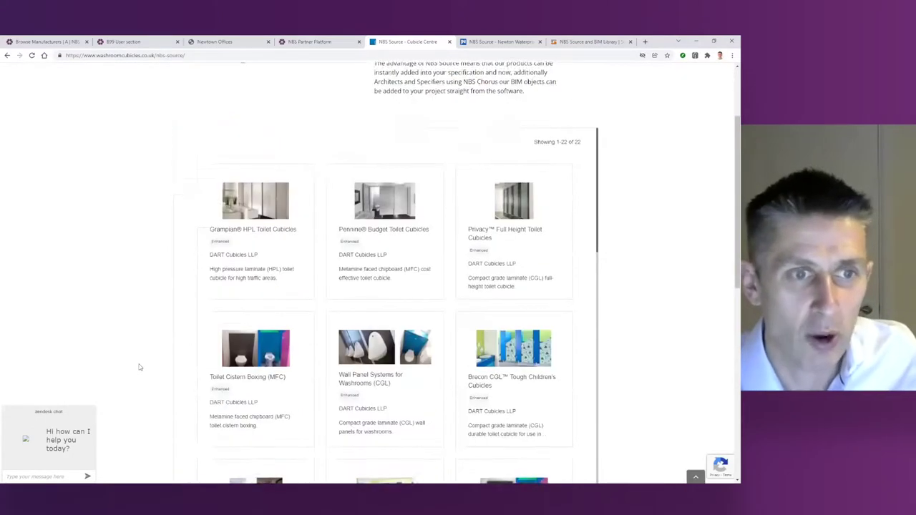
scroll(140, 367, "down", 1)
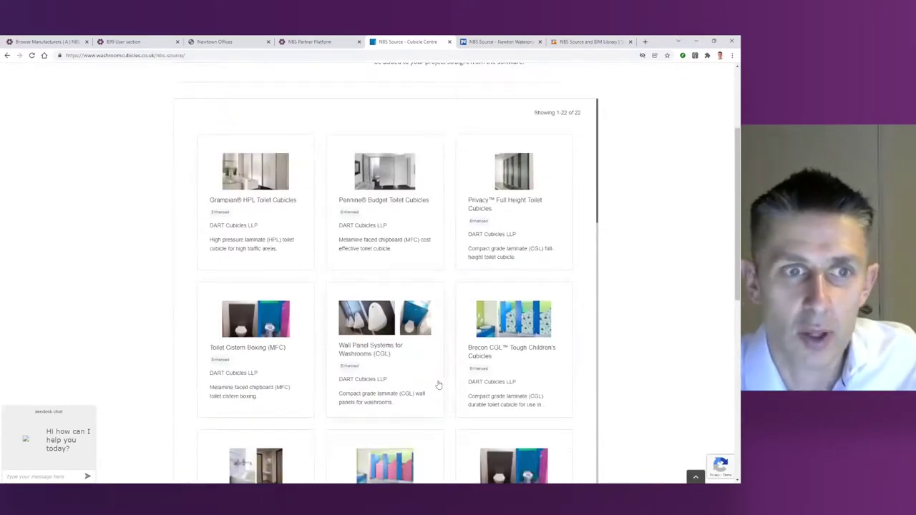
left_click(489, 207)
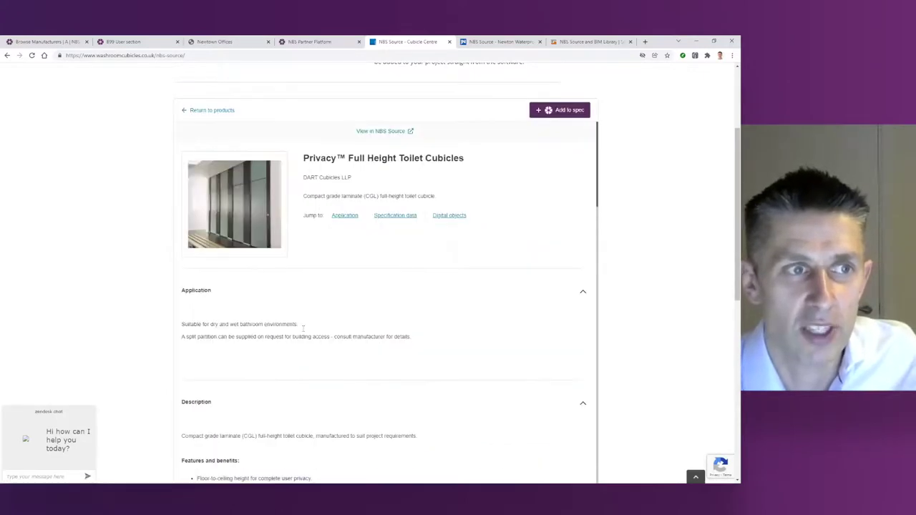
scroll(304, 337, "down", 15)
scroll(305, 338, "down", 3)
scroll(305, 340, "up", 12)
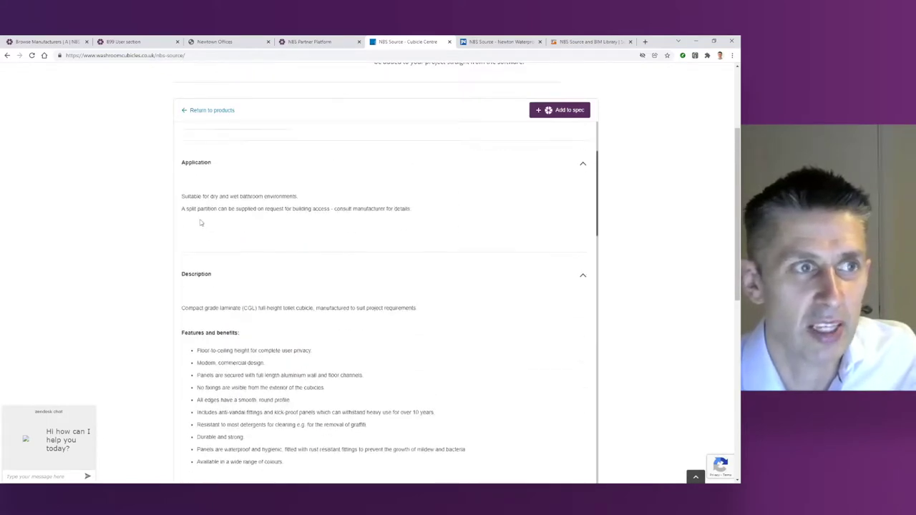
scroll(141, 206, "up", 3)
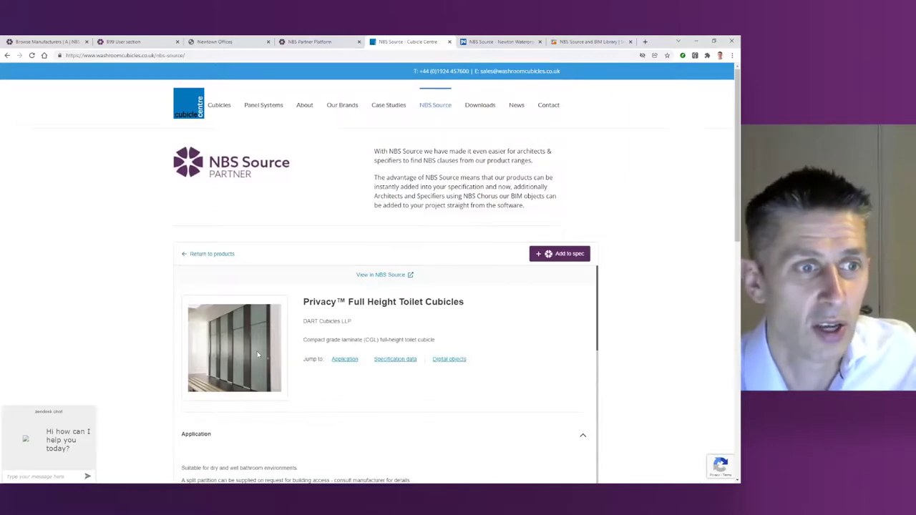
Step: On the Newton Waterproofing tab, page the embedded NBS Source product listing to page 2
left_click(502, 42)
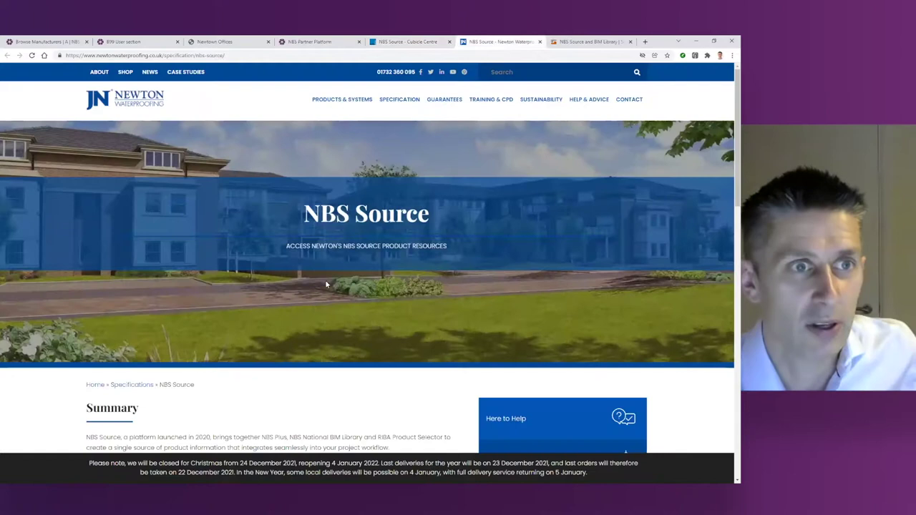
scroll(286, 351, "down", 2)
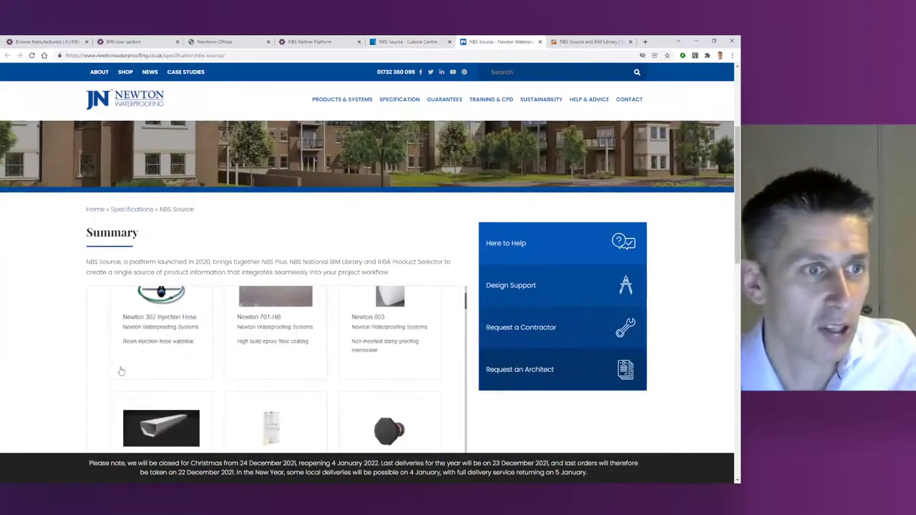
scroll(31, 374, "down", 2)
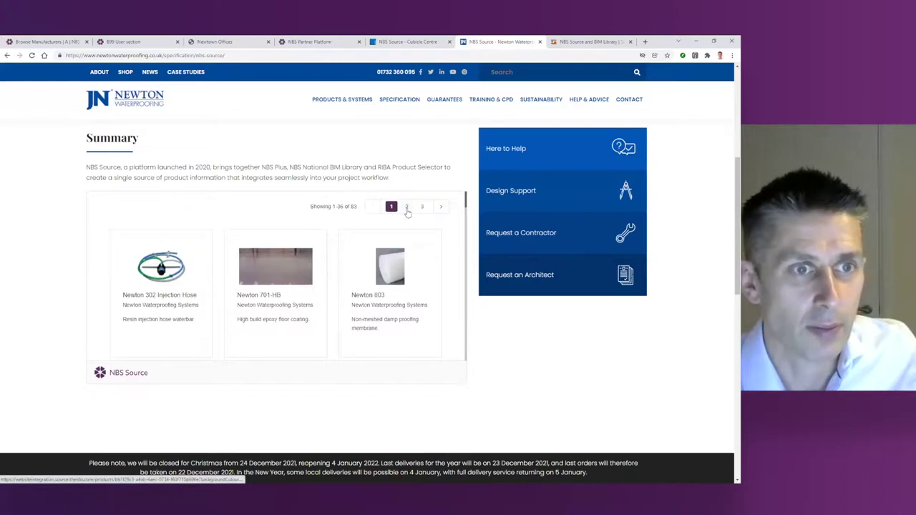
left_click(406, 208)
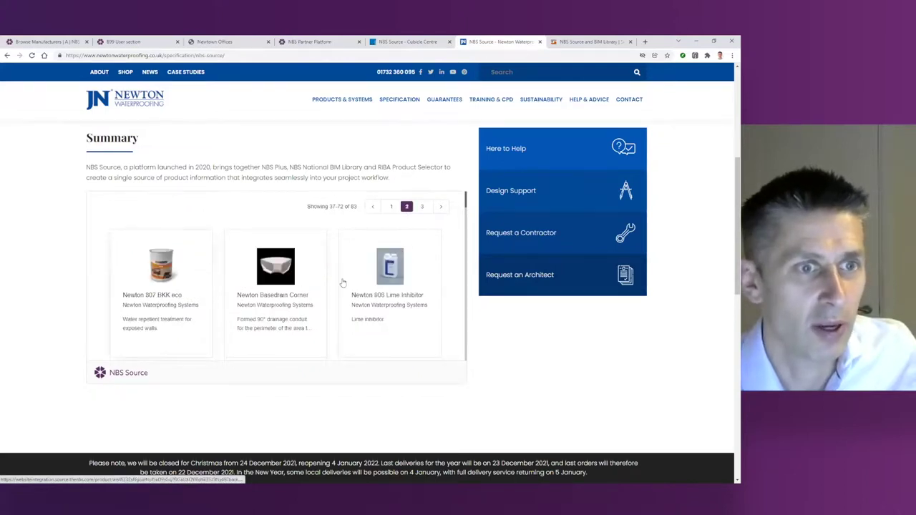